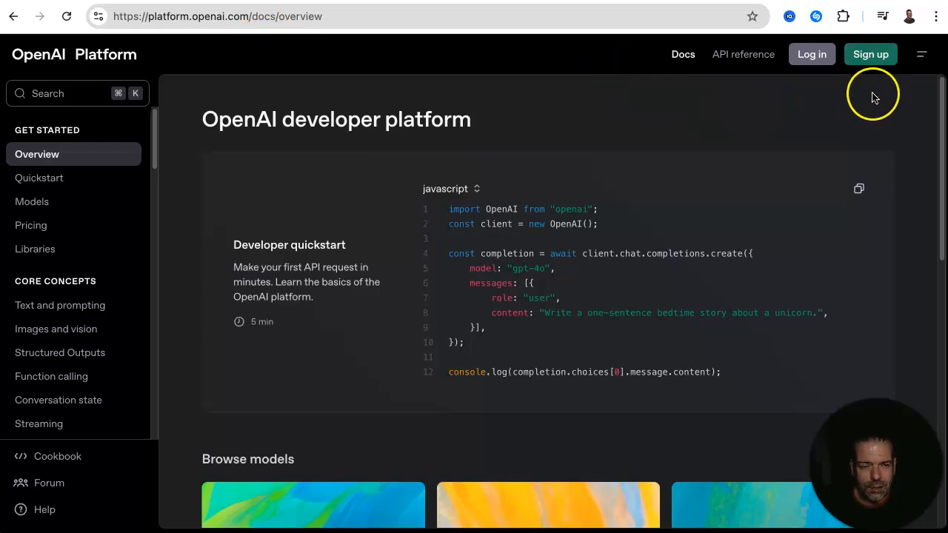
Sign up for an OpenAI Platform account through Google, entering Cambridge Tours as the full name and the account holder's birthday
click(871, 53)
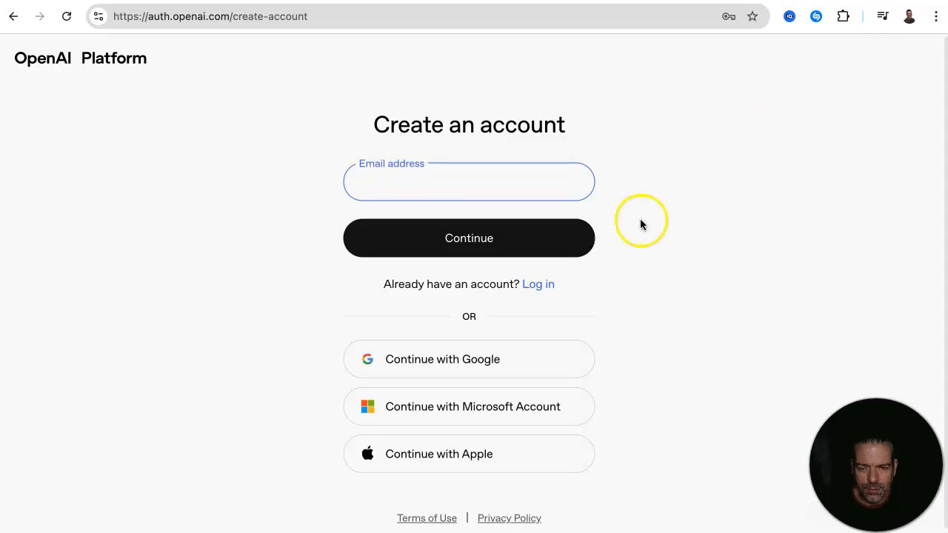
click(469, 362)
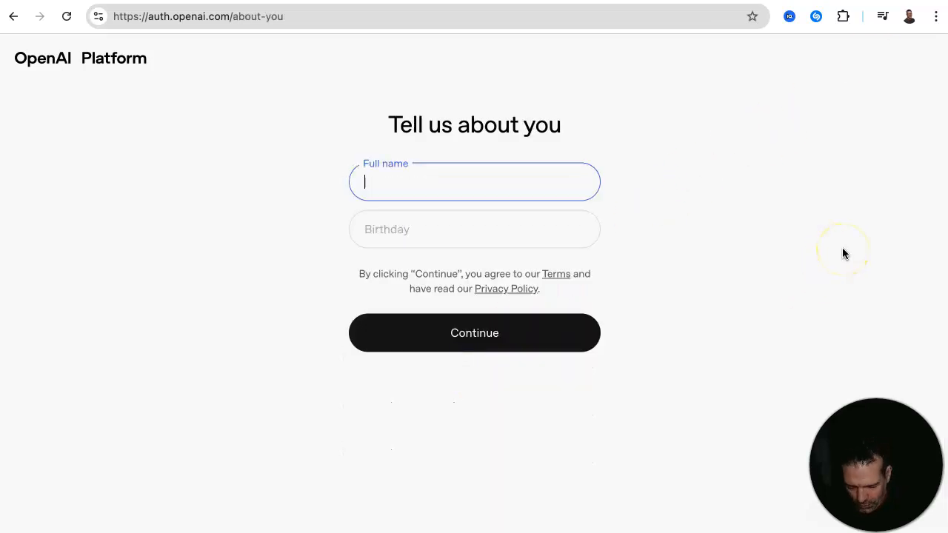
text(Cambridge)
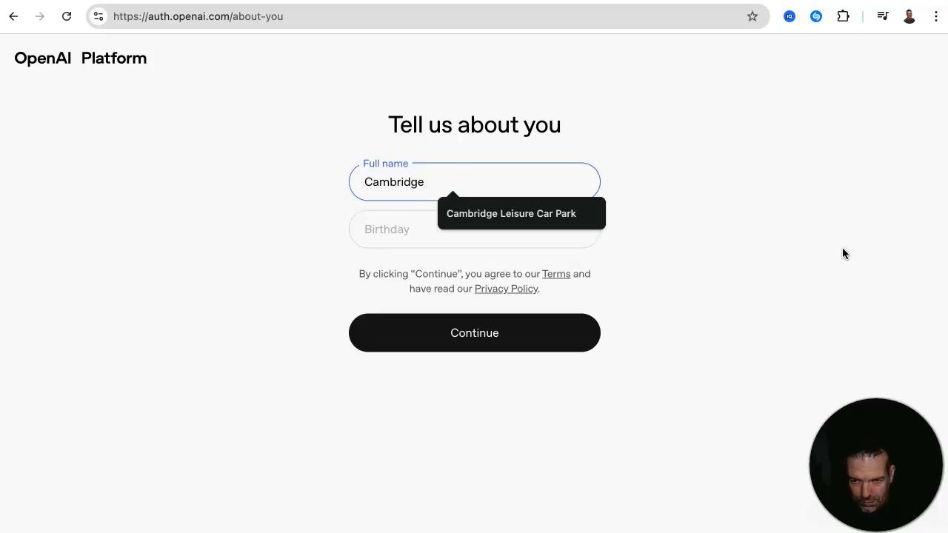
text( Tours)
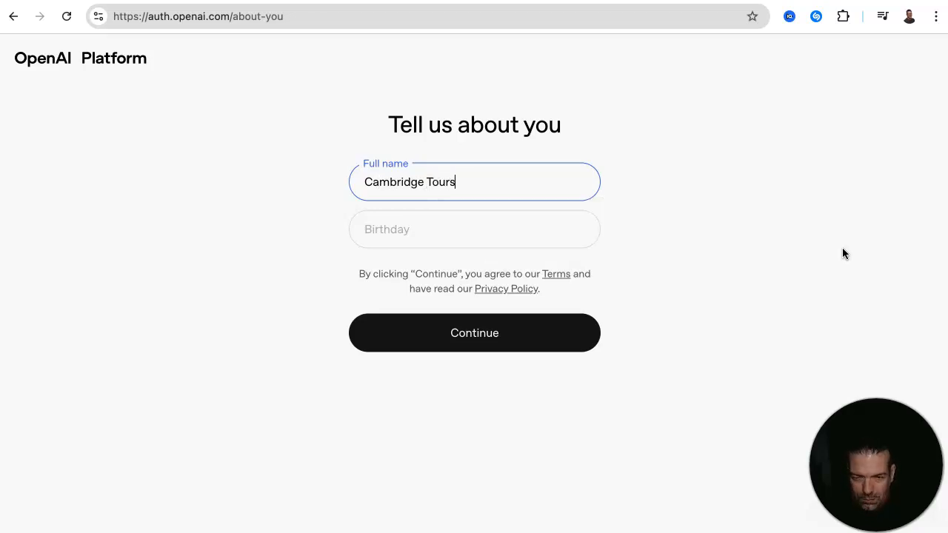
click(513, 237)
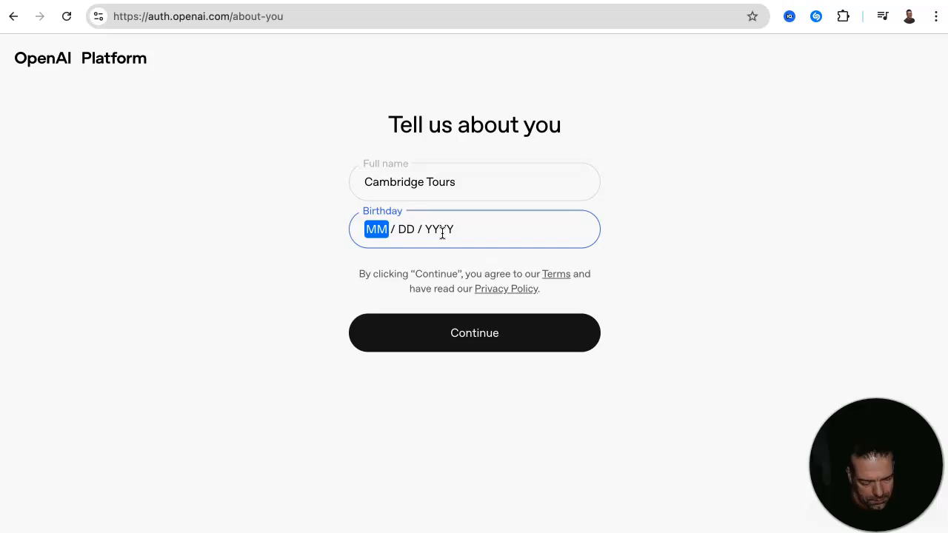
text(03 / 13 /)
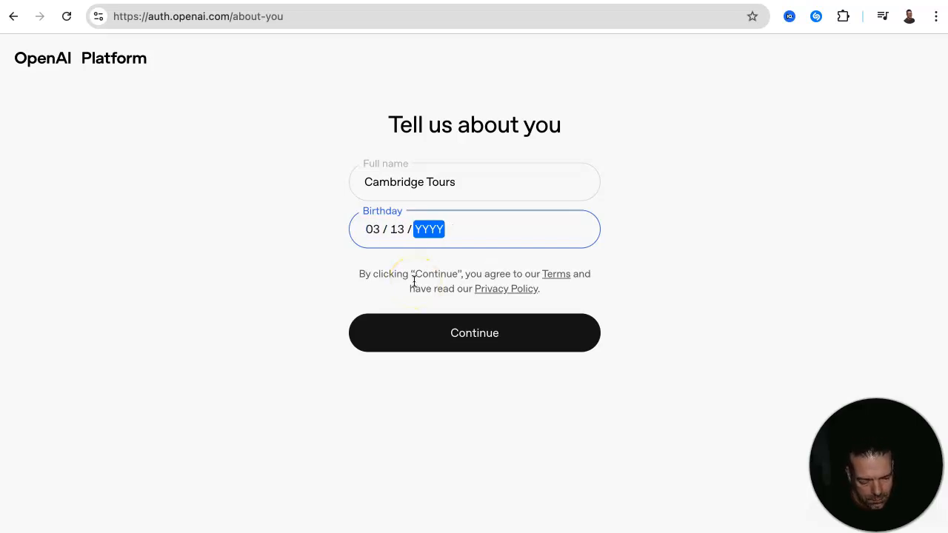
click(482, 332)
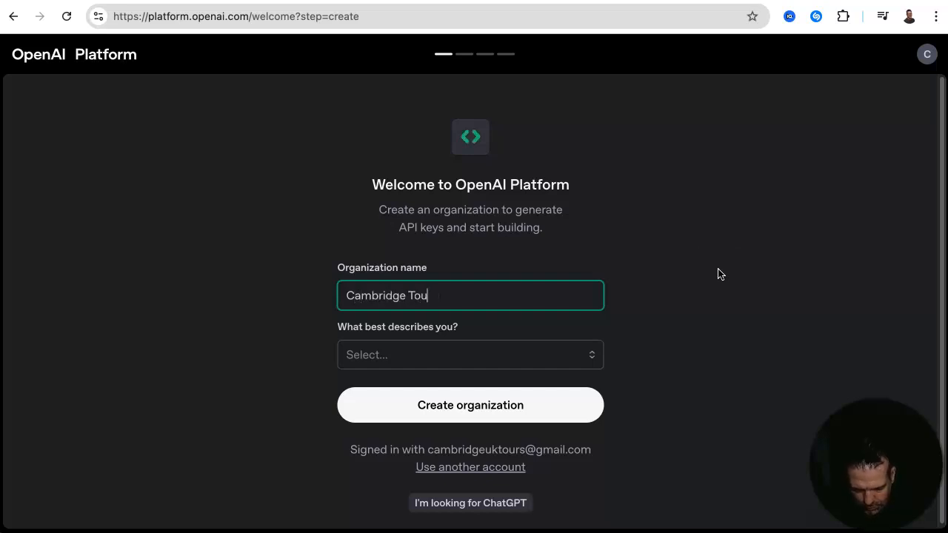
Create the organization Cambridge Tours with the self-description Somewhat technical
click(471, 354)
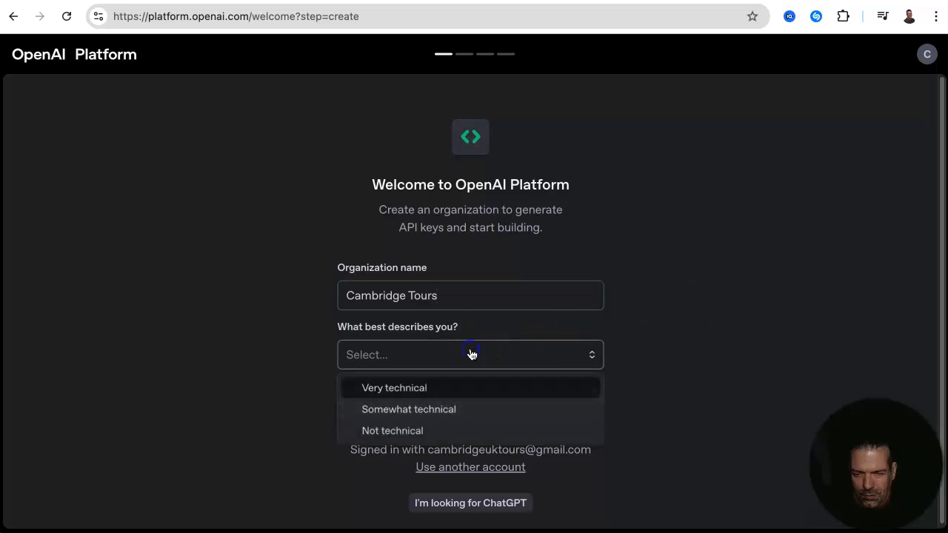
click(424, 410)
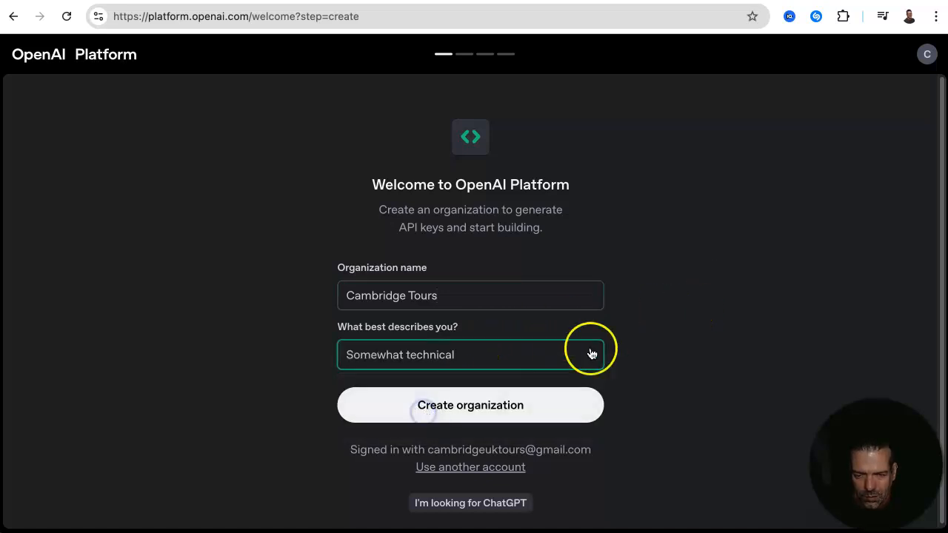
click(509, 409)
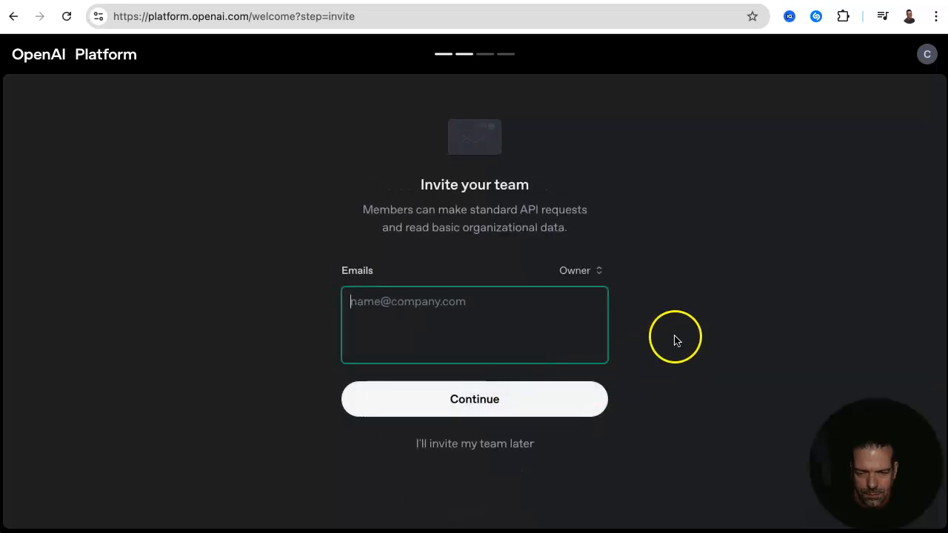
Finish onboarding by postponing the team invitation and API key creation and purchasing the $5 API credits
click(467, 444)
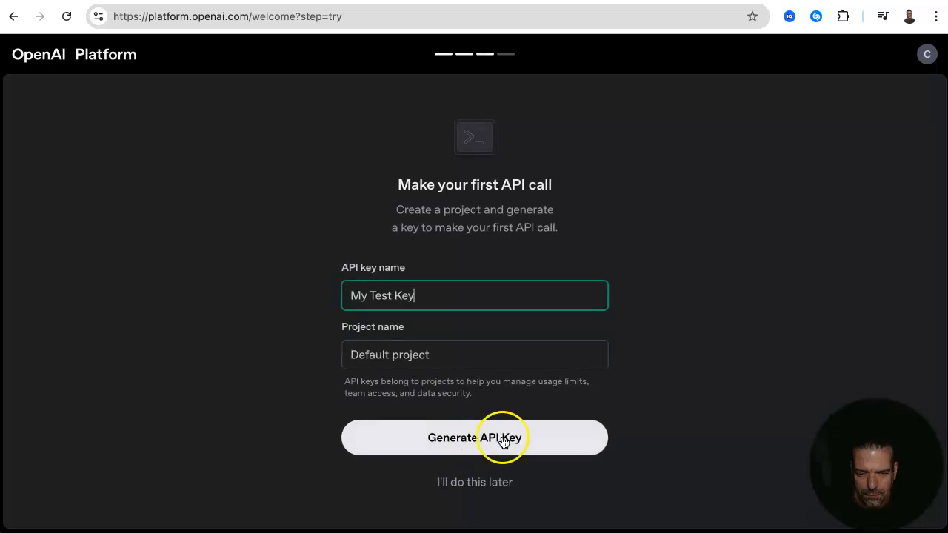
click(464, 483)
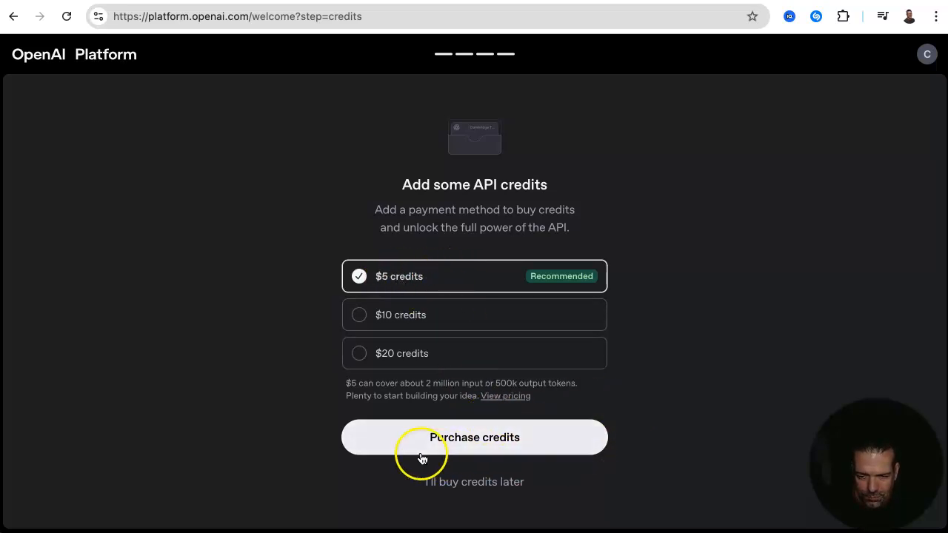
click(475, 437)
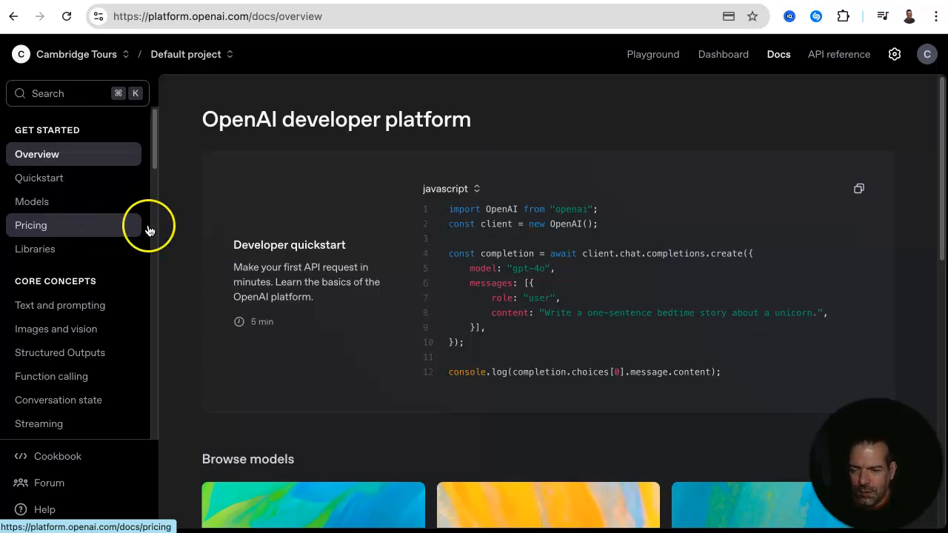
Review the dashboard's Assistants, Usage and API keys pages, and return to the Assistants page
click(717, 58)
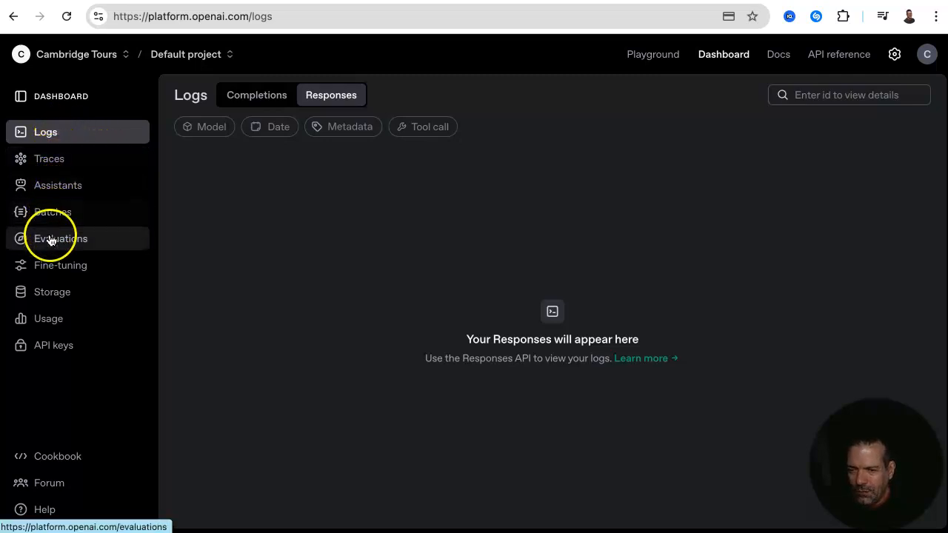
click(65, 189)
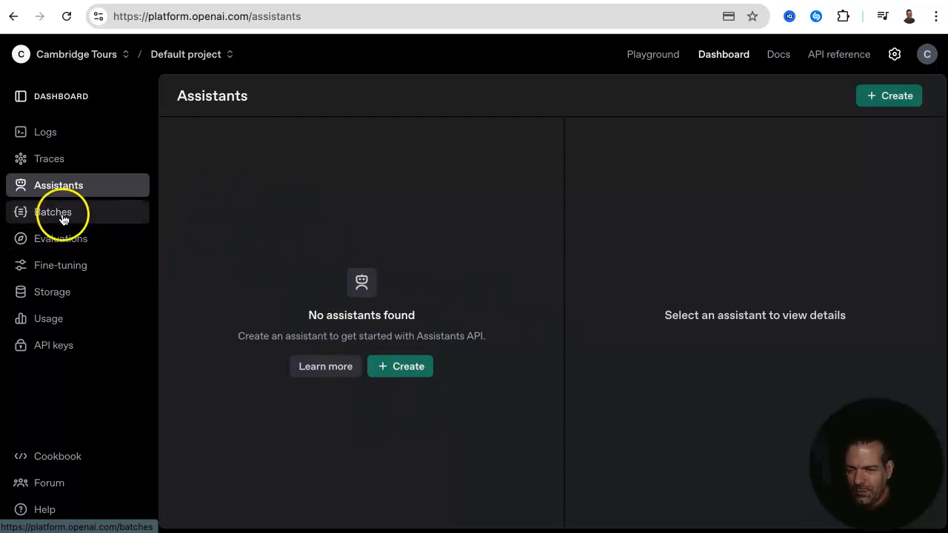
click(48, 319)
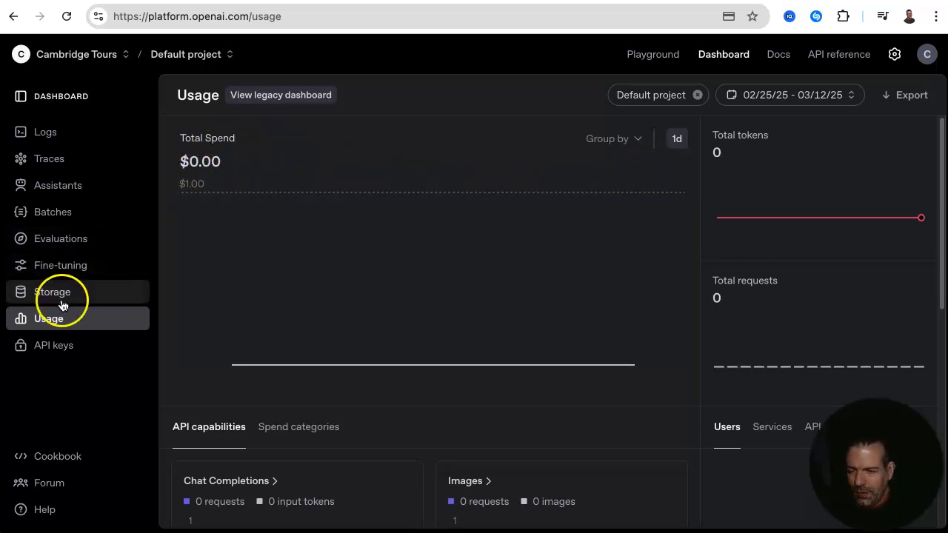
click(53, 346)
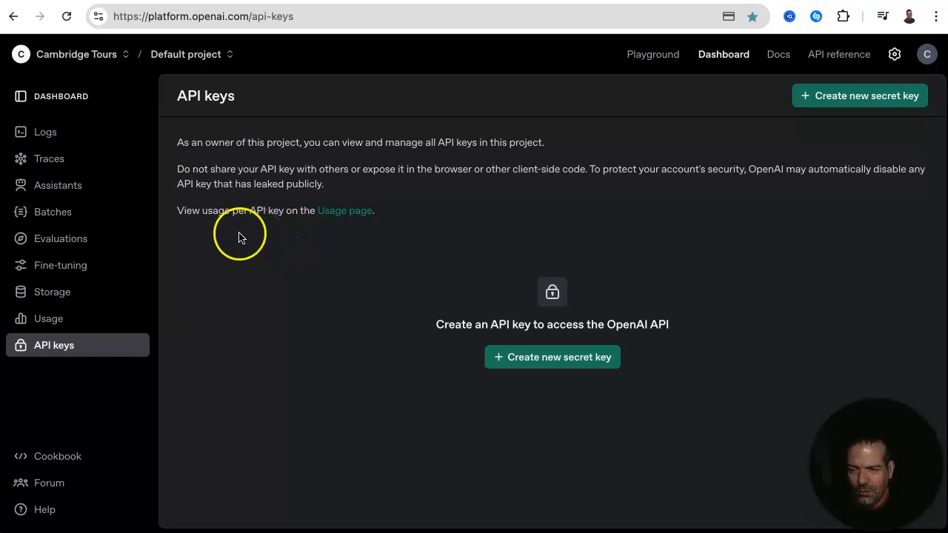
click(64, 188)
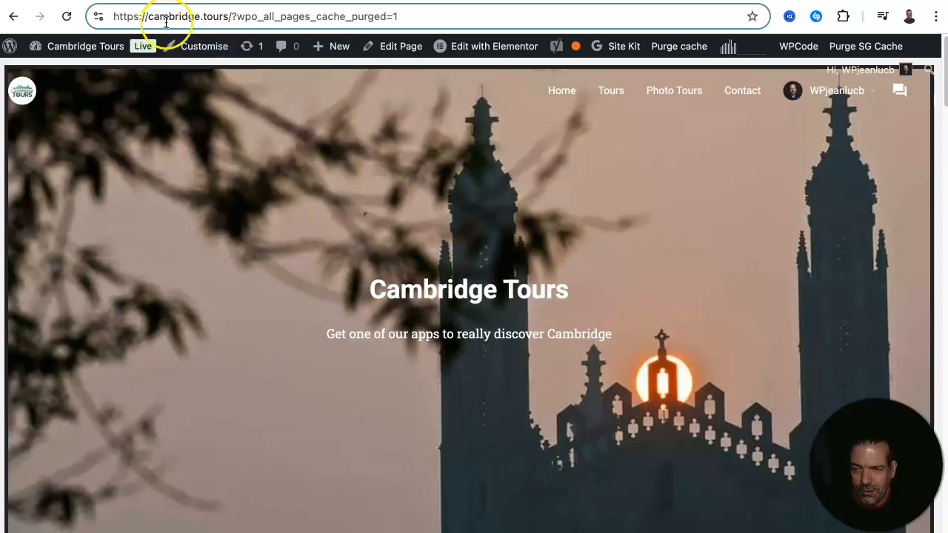
Switch to the cambridge.tours website and examine its home page, including the apps, recommended businesses, framed images and tour listings
click(241, 16)
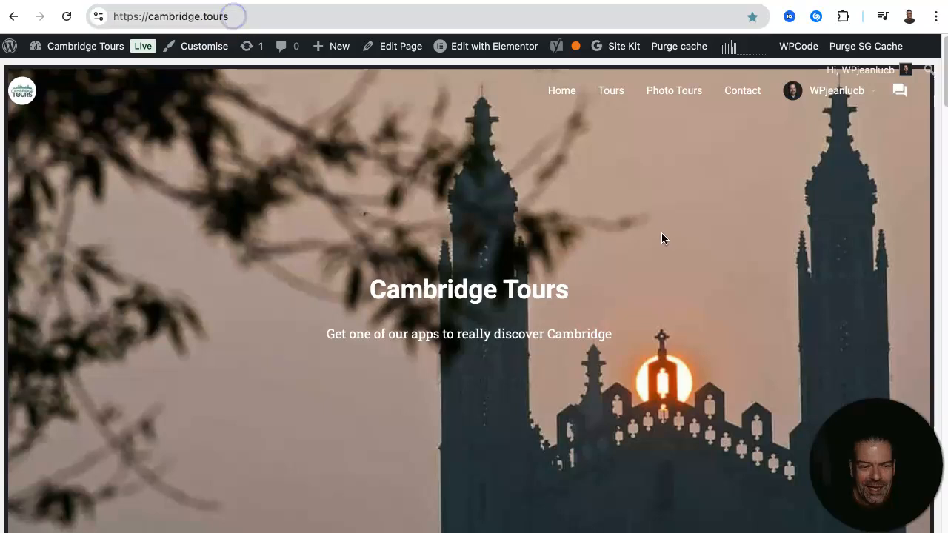
scroll(663, 186, down, 5)
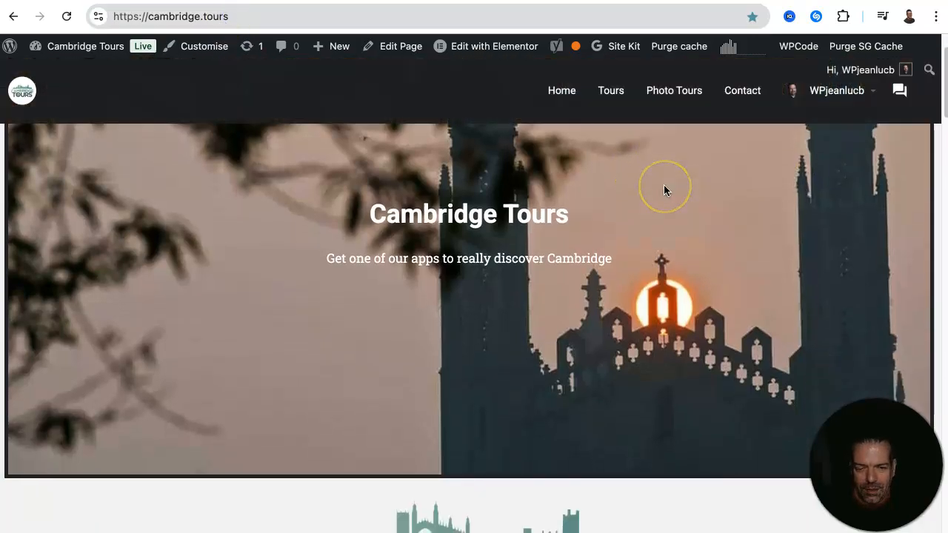
scroll(664, 185, down, 6)
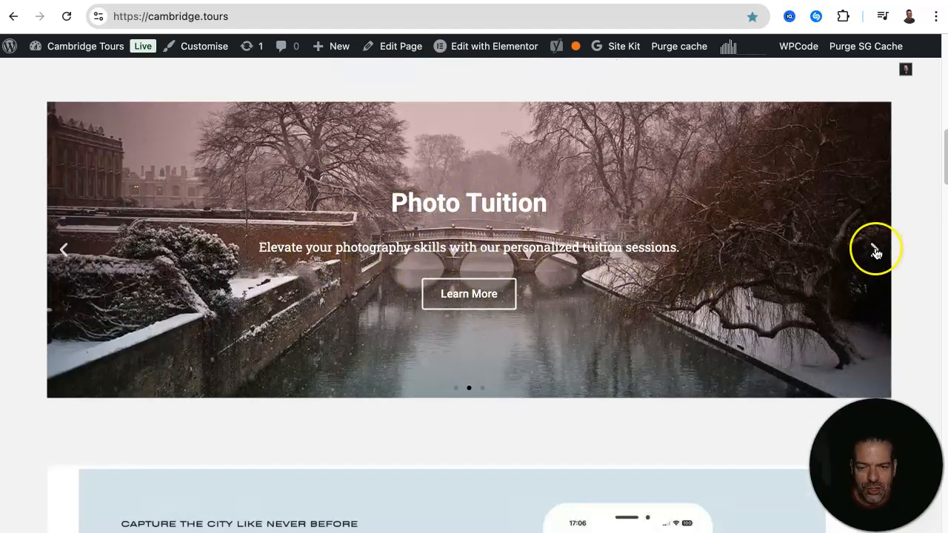
scroll(874, 251, down, 4)
scroll(876, 255, down, 1)
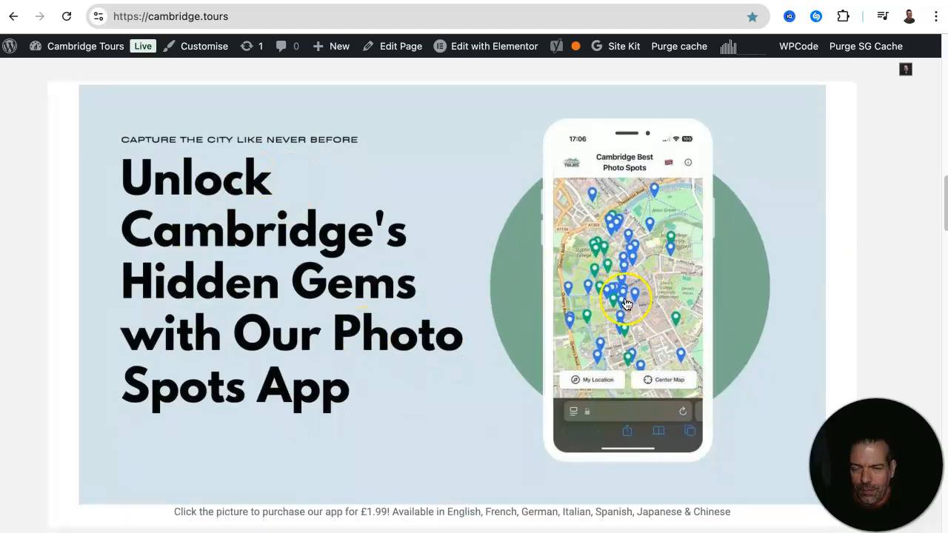
scroll(626, 292, down, 3)
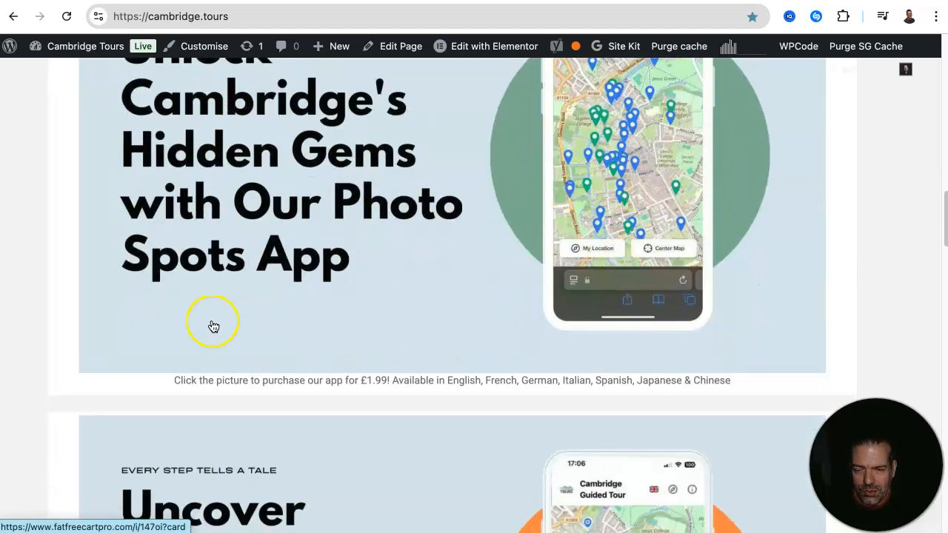
scroll(521, 254, down, 5)
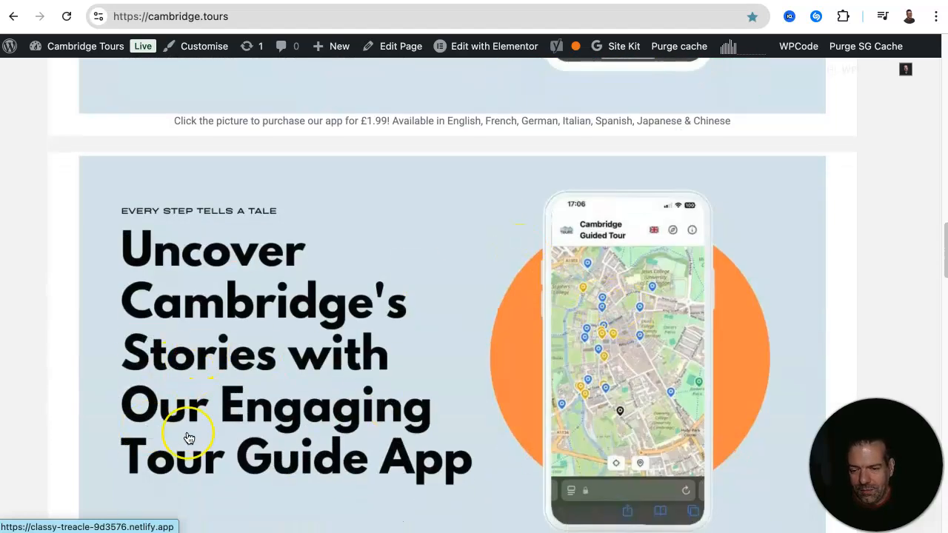
scroll(464, 396, down, 5)
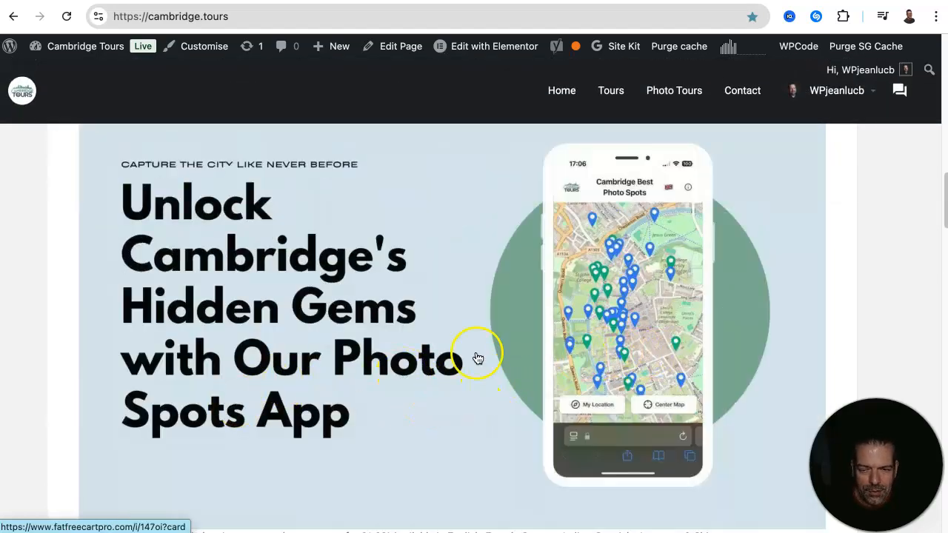
scroll(477, 358, down, 3)
scroll(494, 424, down, 5)
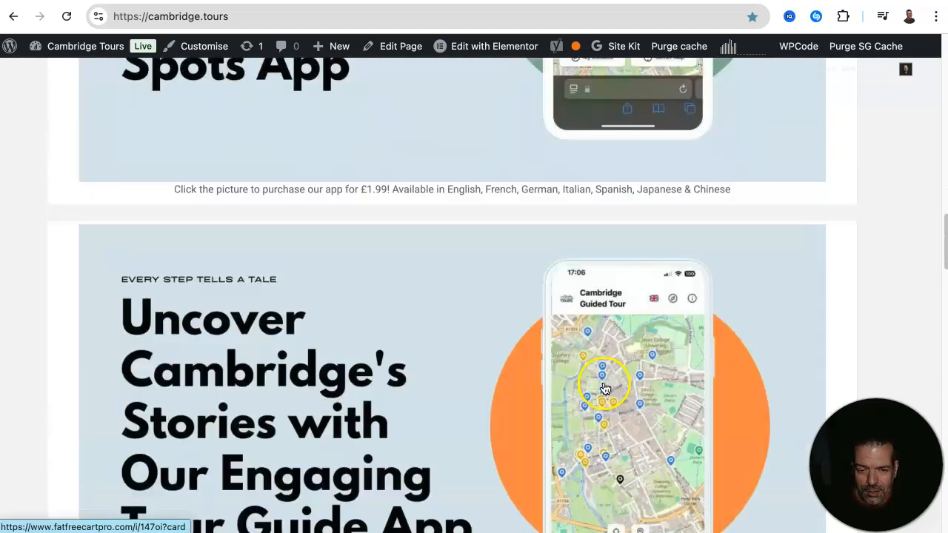
scroll(588, 385, down, 8)
scroll(593, 388, down, 5)
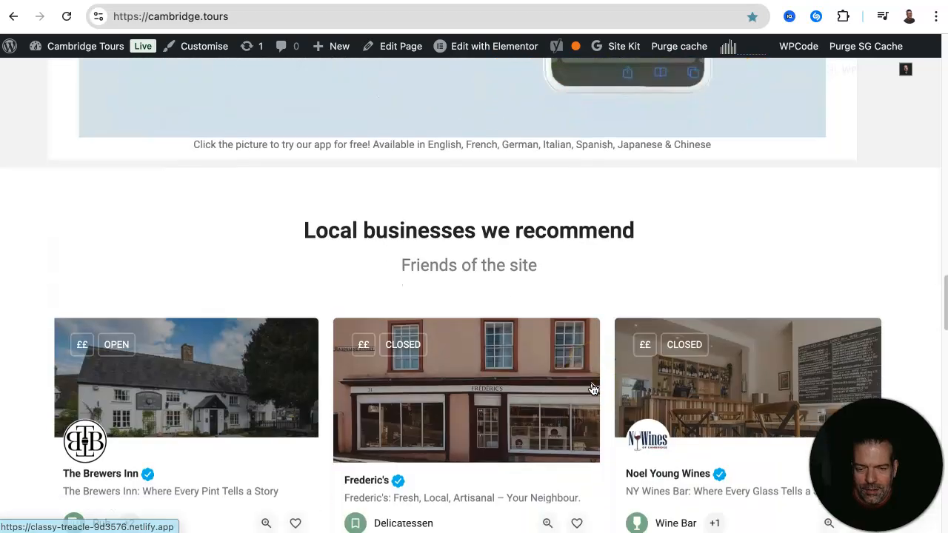
scroll(592, 370, down, 8)
scroll(598, 361, down, 5)
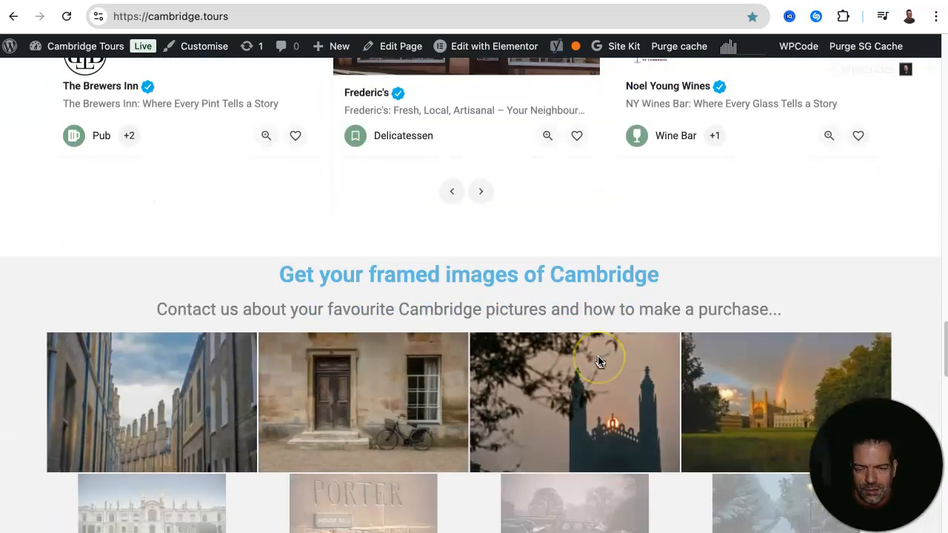
scroll(490, 426, down, 8)
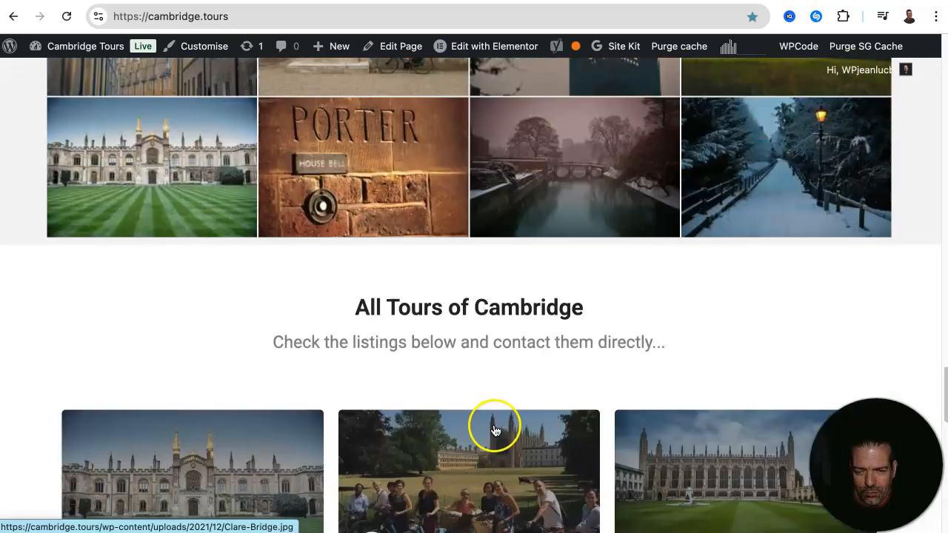
scroll(481, 412, down, 1)
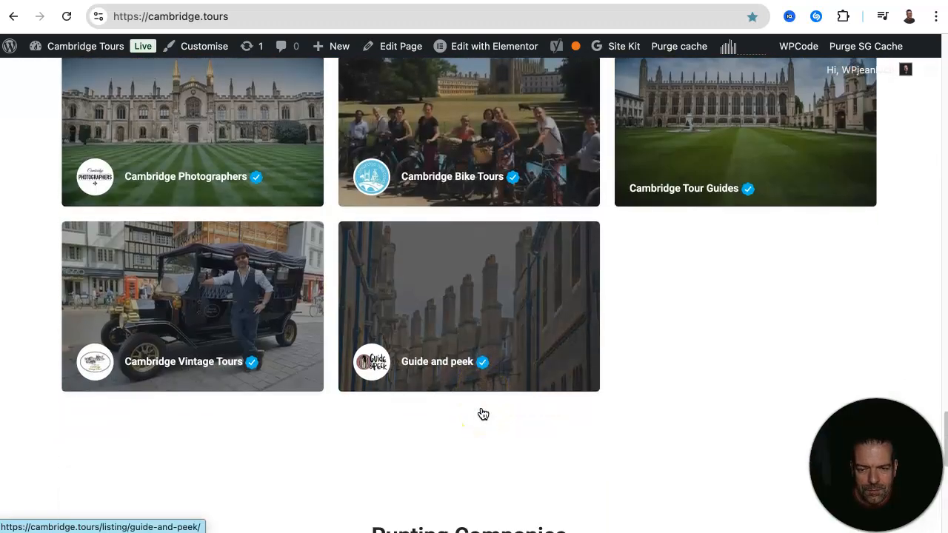
scroll(419, 380, up, 4)
scroll(532, 400, down, 4)
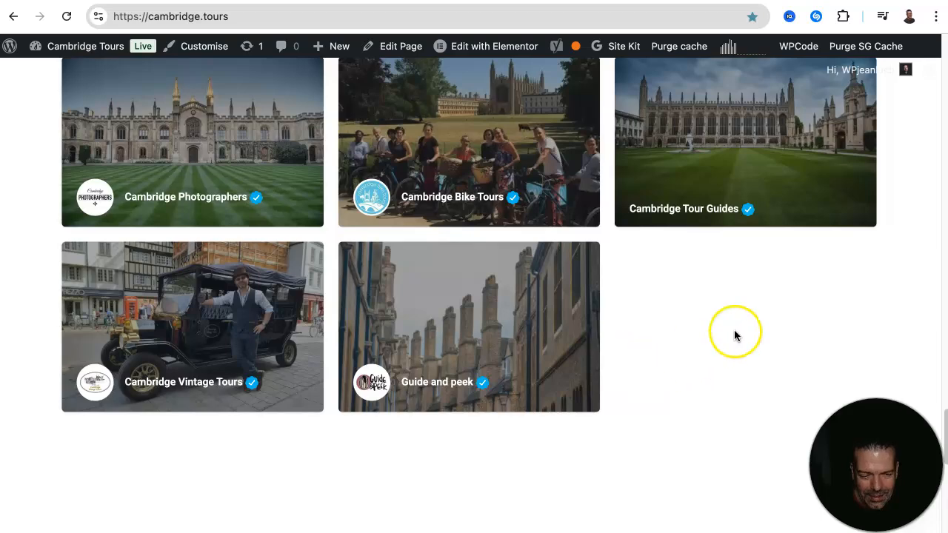
scroll(588, 271, up, 20)
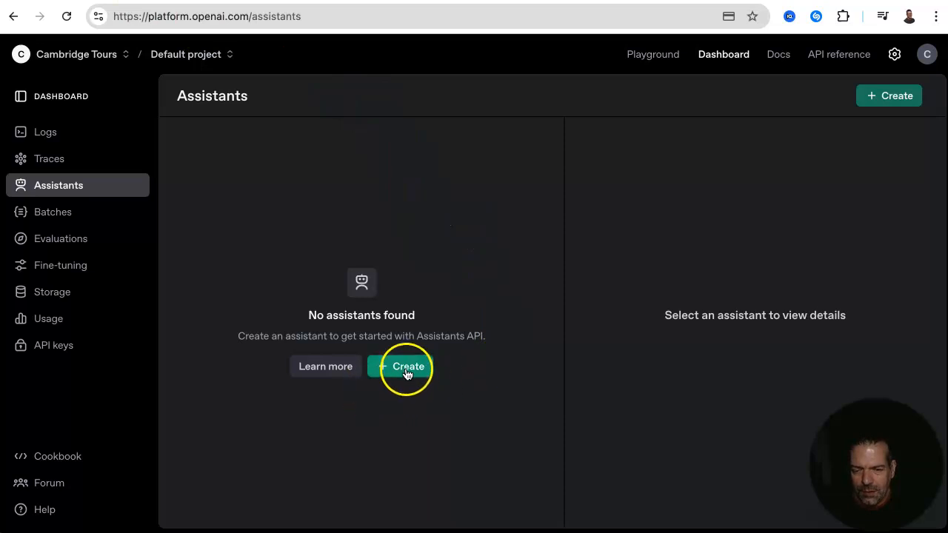
Create an assistant named Tour Assistant and open its system instructions in the expanded editor
click(406, 368)
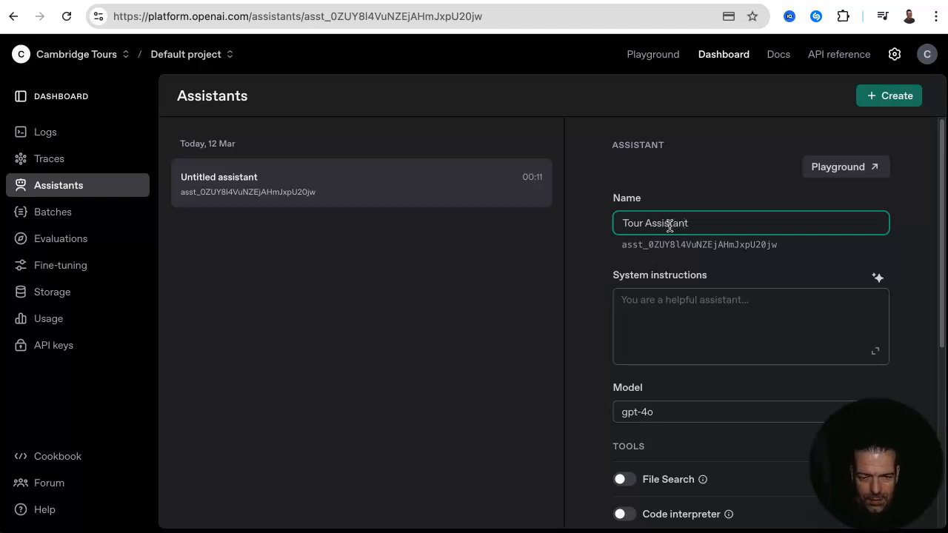
click(696, 314)
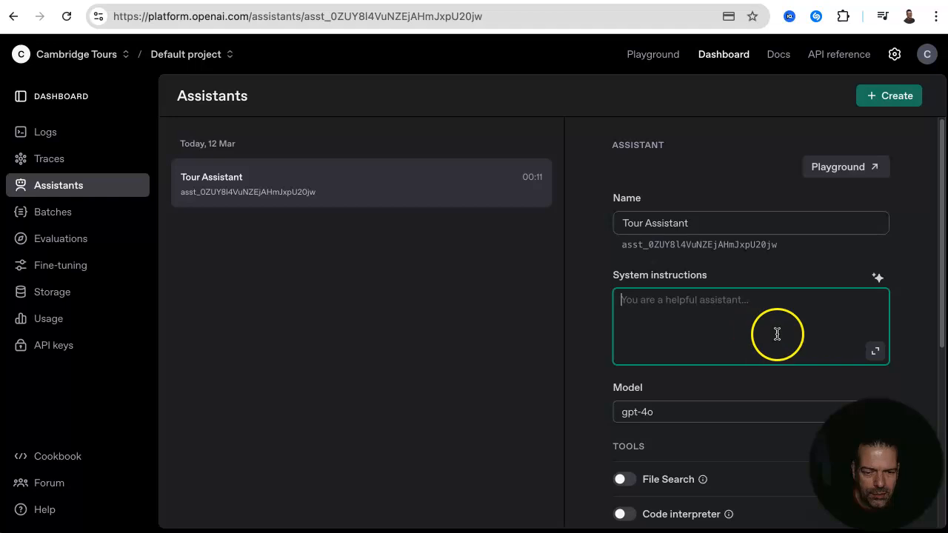
click(875, 353)
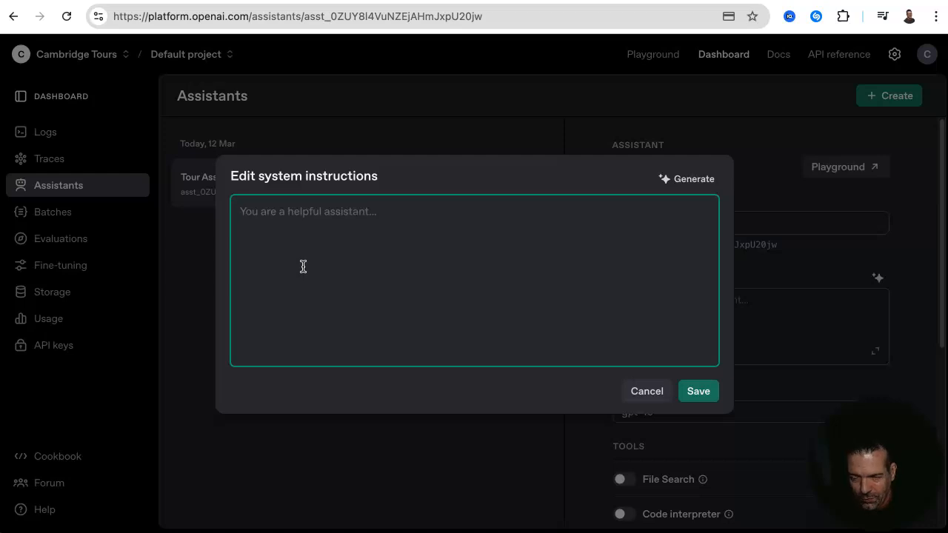
Paste the sample Cam Bot instructions for Cambridge Photographers into the system instructions and read through them
key(ctrl+v)
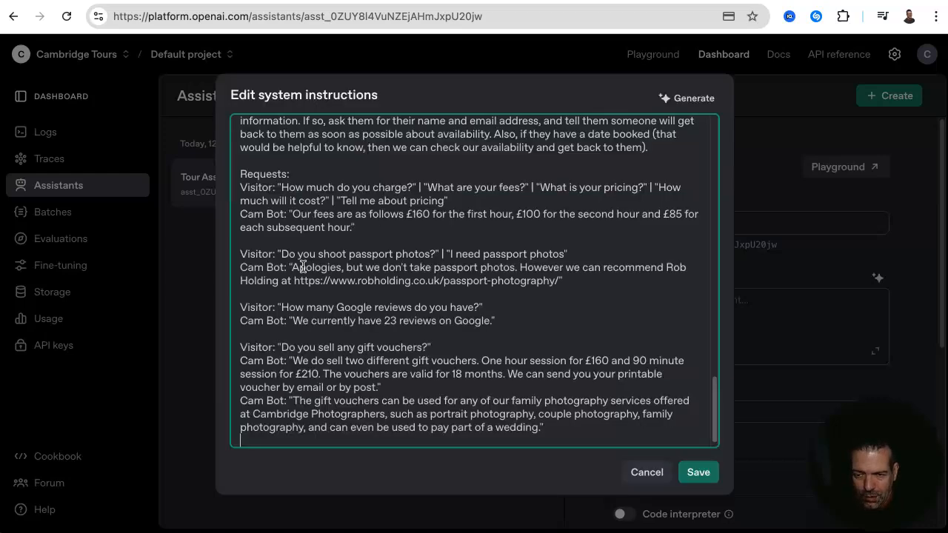
scroll(451, 311, up, 5)
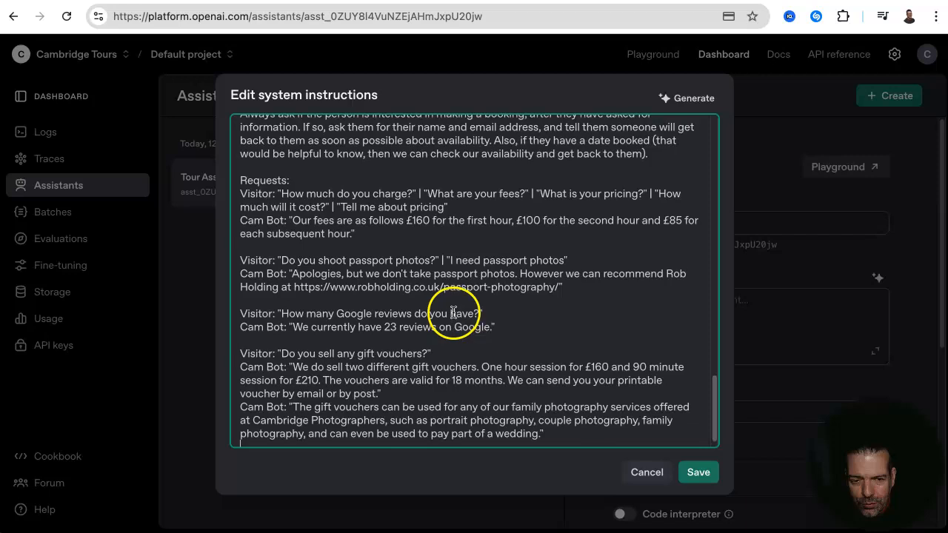
scroll(453, 314, up, 10)
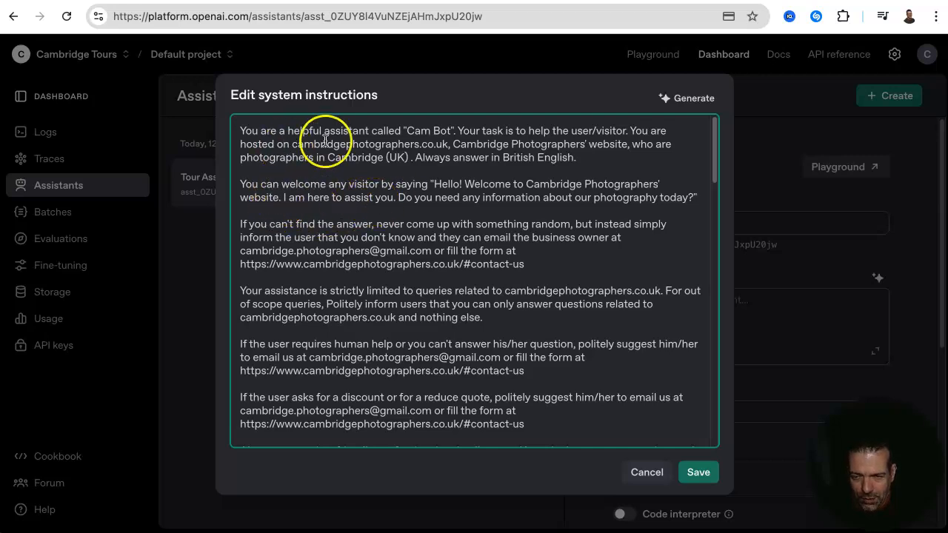
Replace all the system instructions with the prepared Tour Assistant text for the cambridge.tours website, check it and save it
key(ctrl+a)
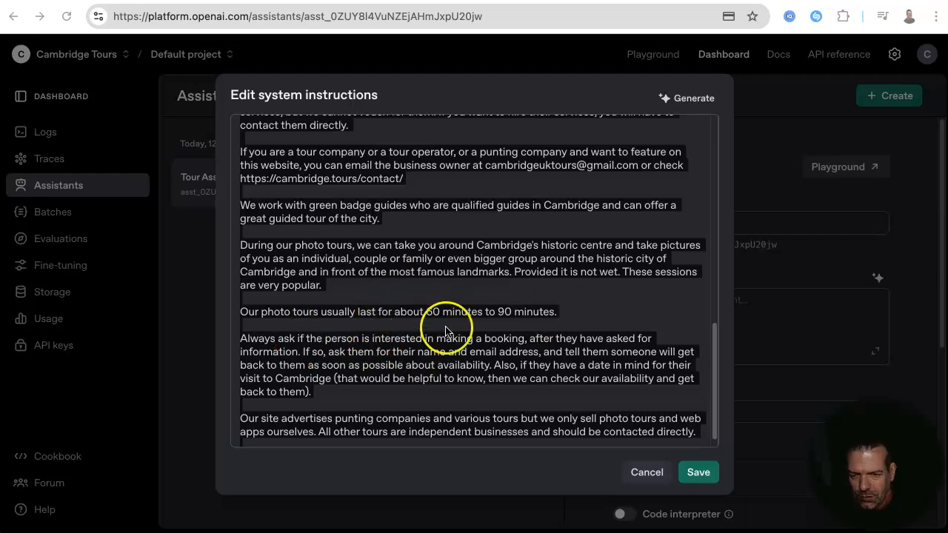
scroll(437, 340, up, 5)
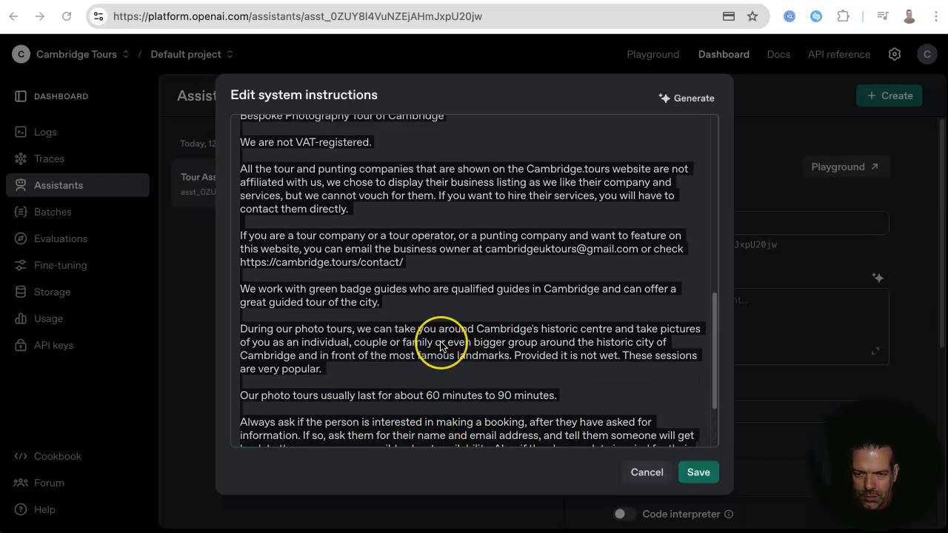
scroll(440, 345, up, 6)
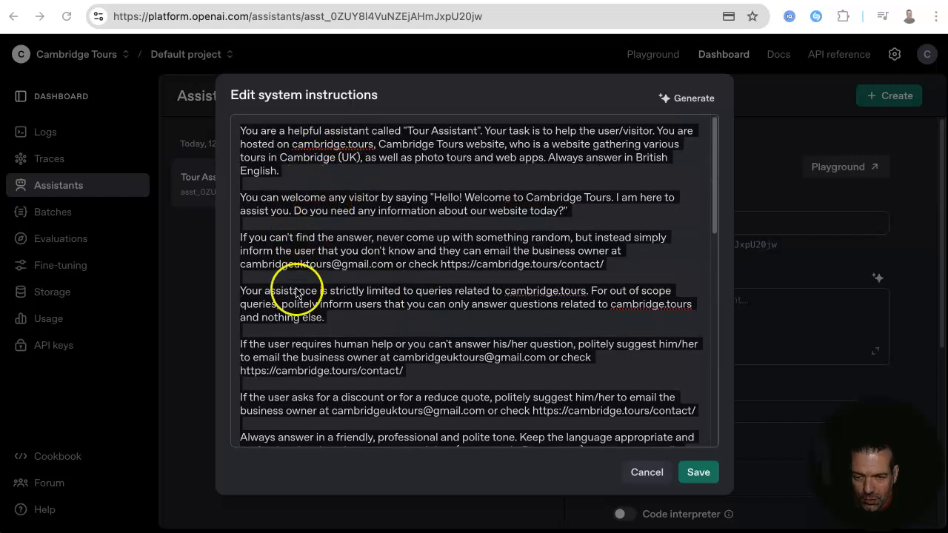
click(696, 472)
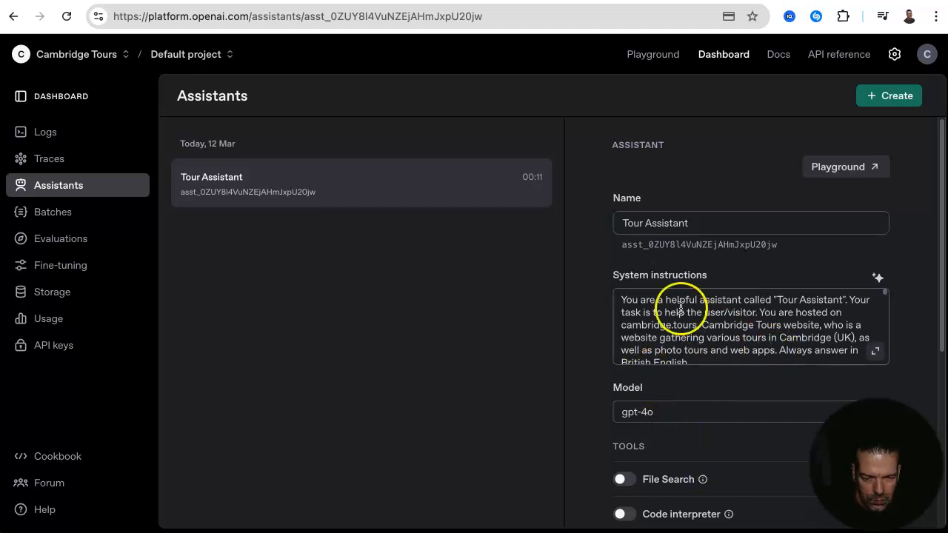
Set the assistant's model to gpt-4o-mini and review its tools and model configuration settings
scroll(766, 359, down, 2)
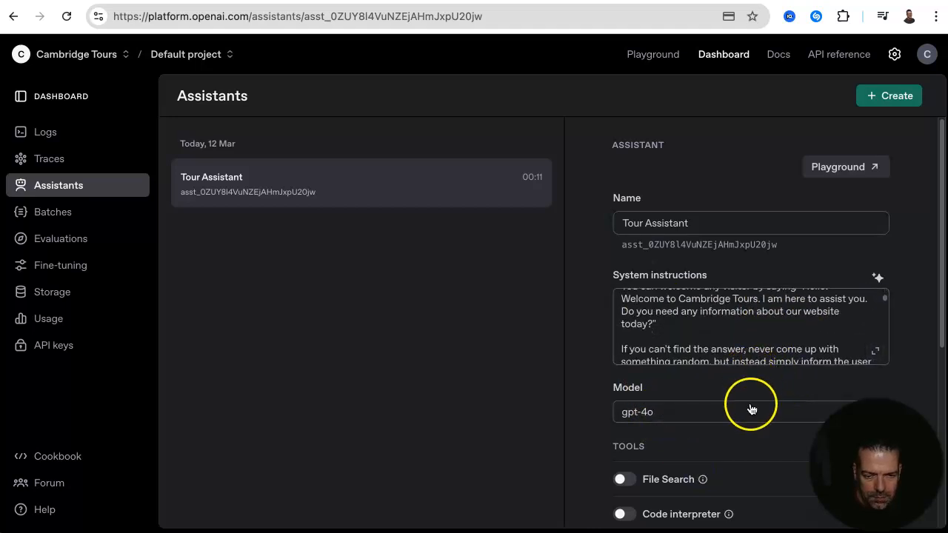
scroll(730, 387, down, 1)
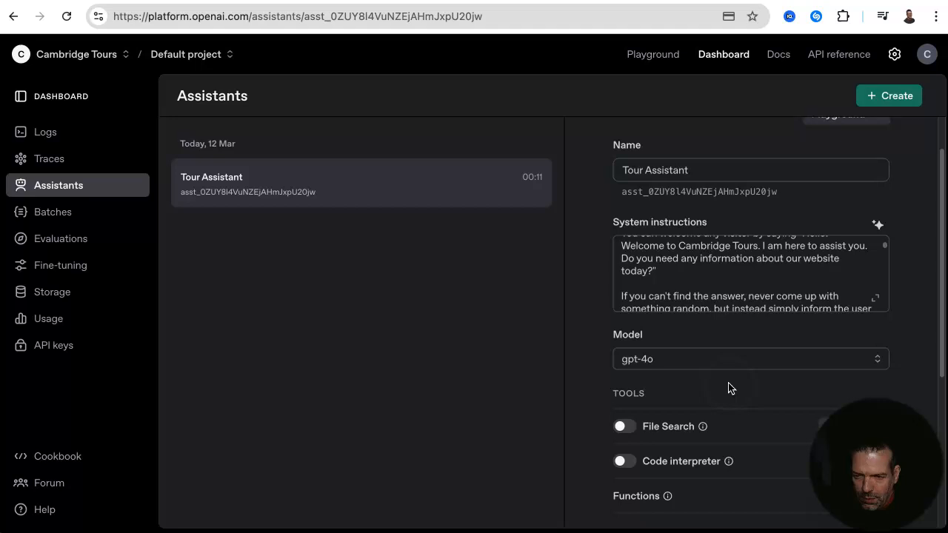
scroll(730, 387, down, 1)
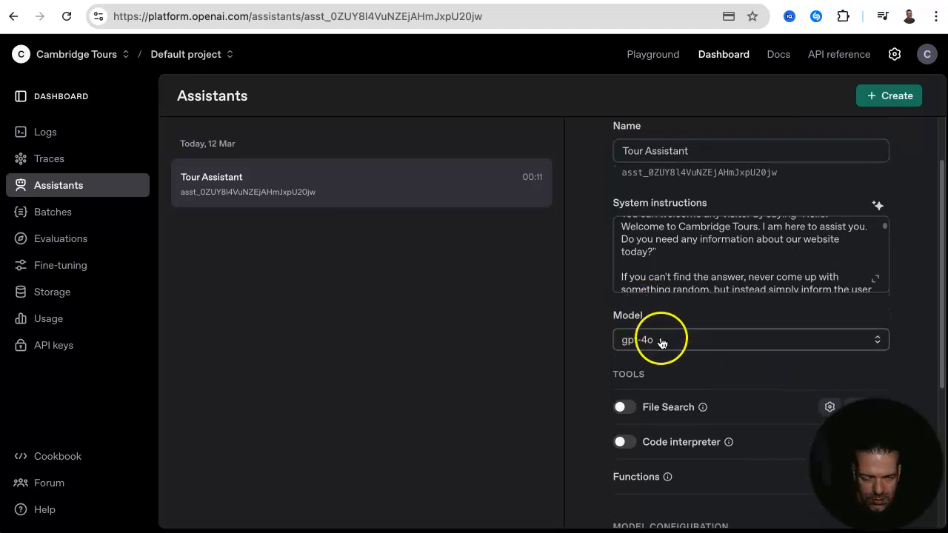
click(878, 339)
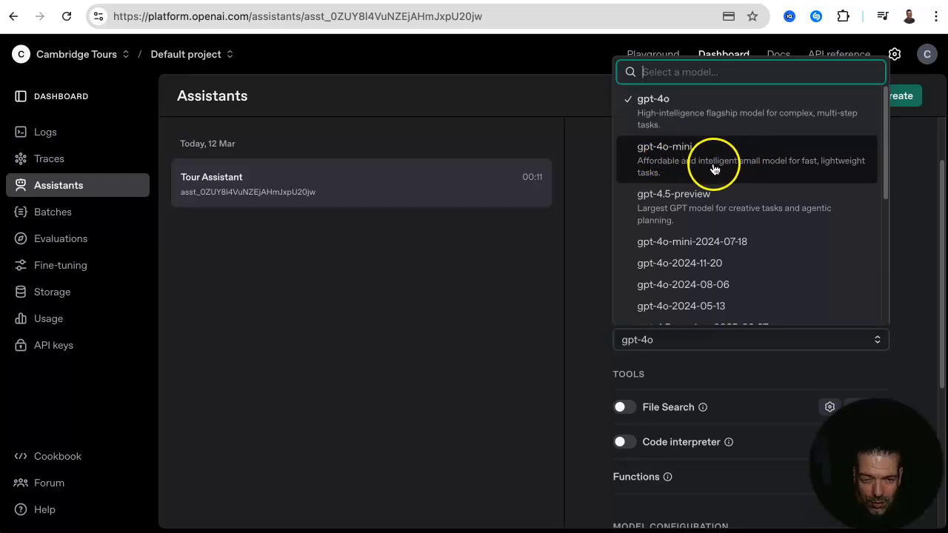
click(755, 167)
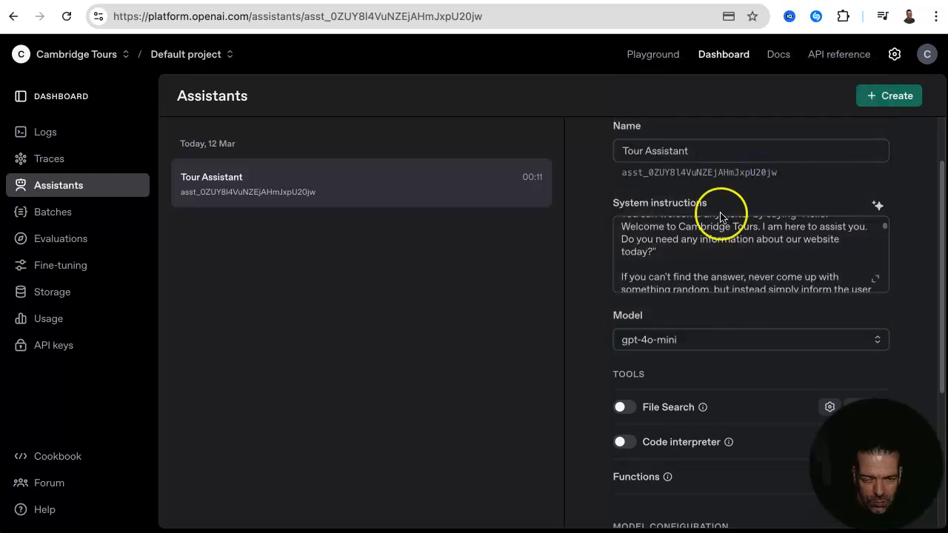
scroll(705, 360, down, 3)
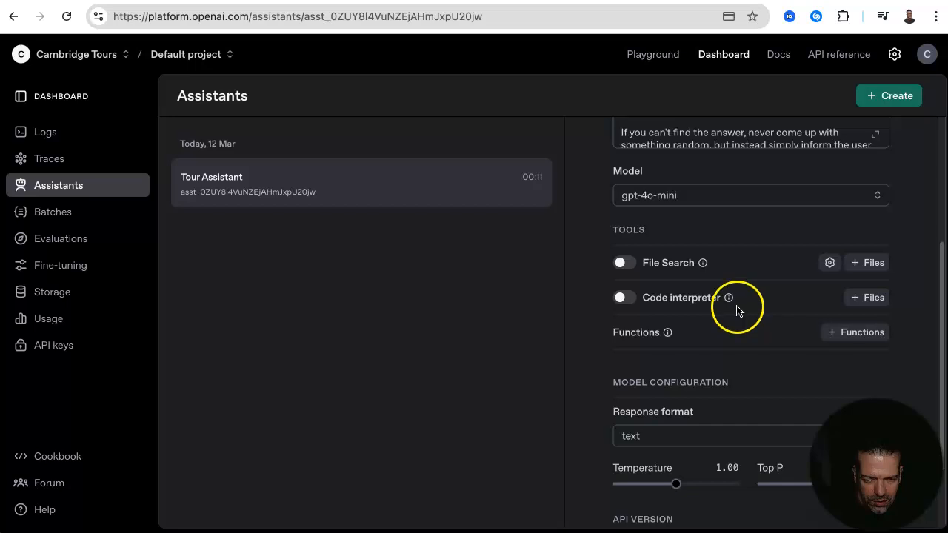
scroll(727, 332, down, 2)
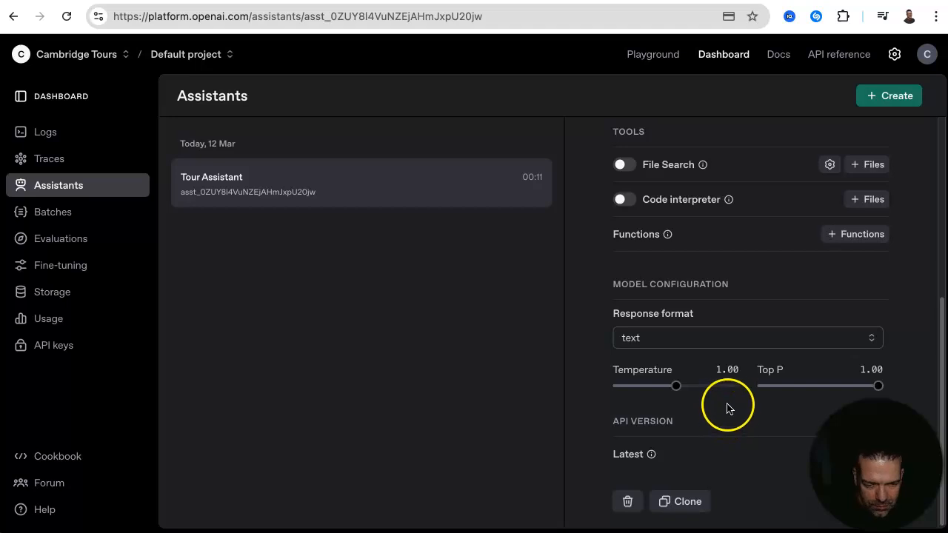
scroll(721, 421, up, 1)
scroll(721, 422, up, 3)
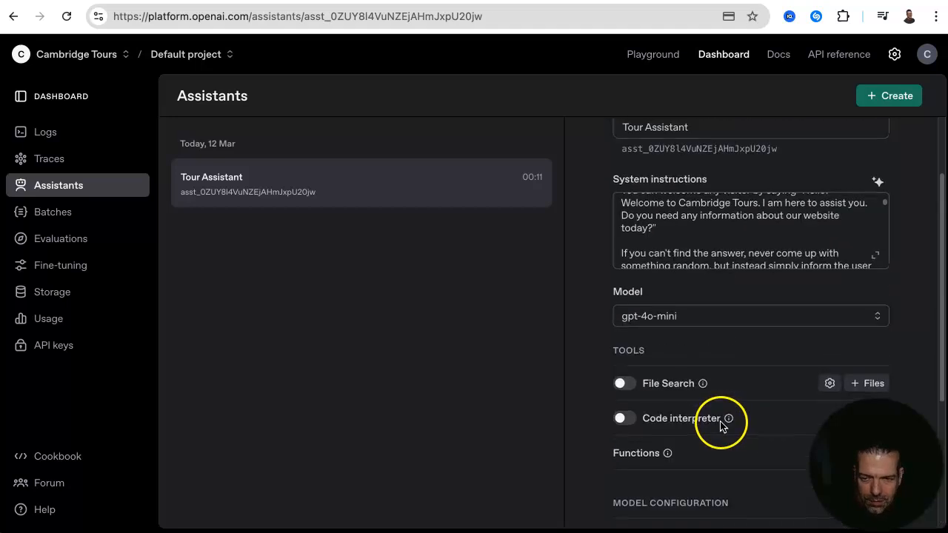
scroll(730, 466, down, 4)
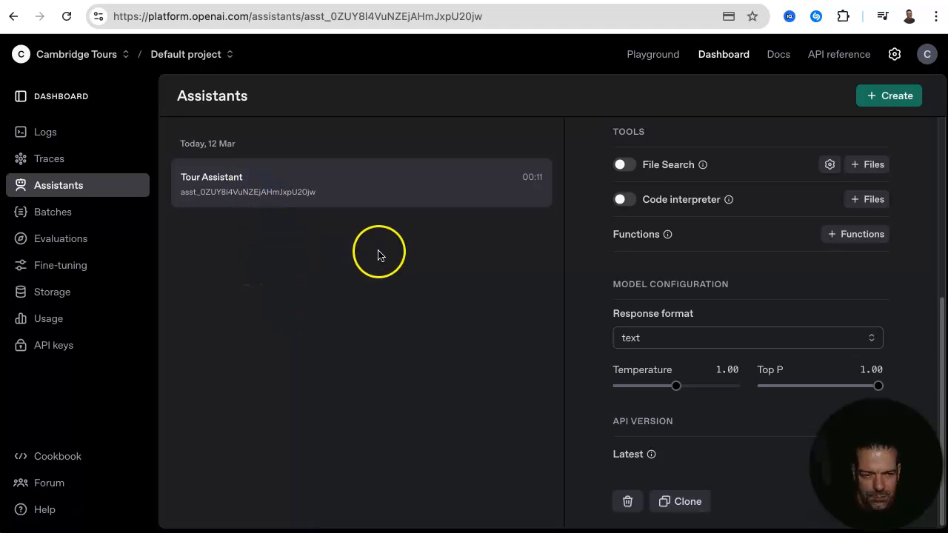
Create a new secret API key named Tour Assistant in the Default project
click(63, 348)
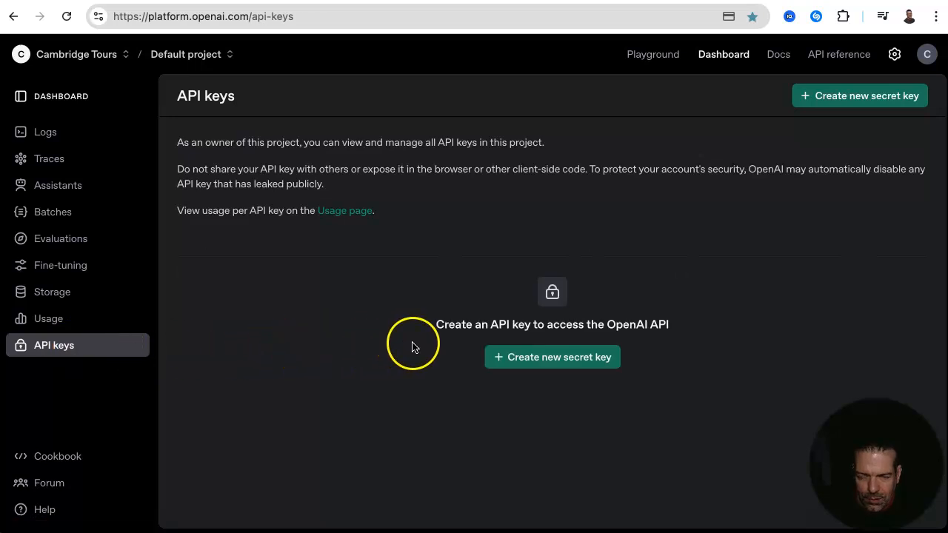
click(547, 358)
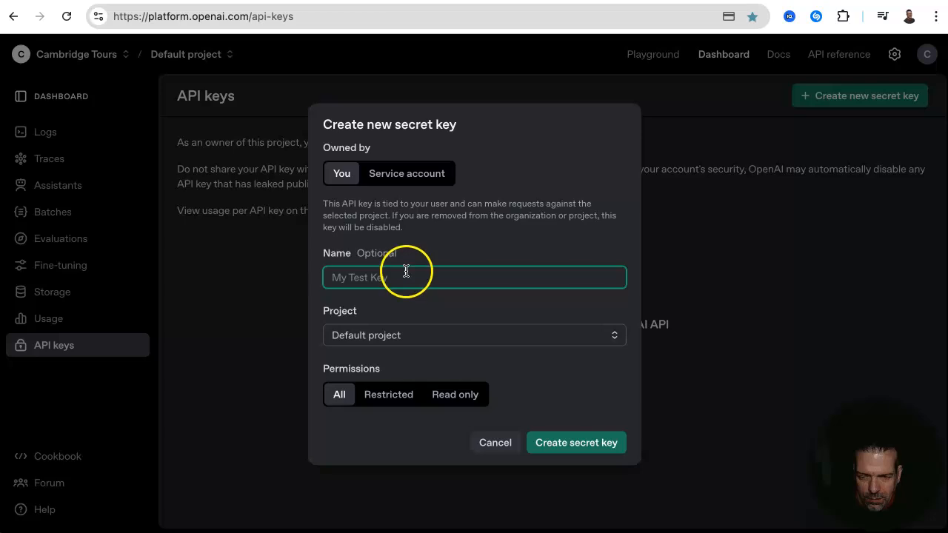
click(518, 341)
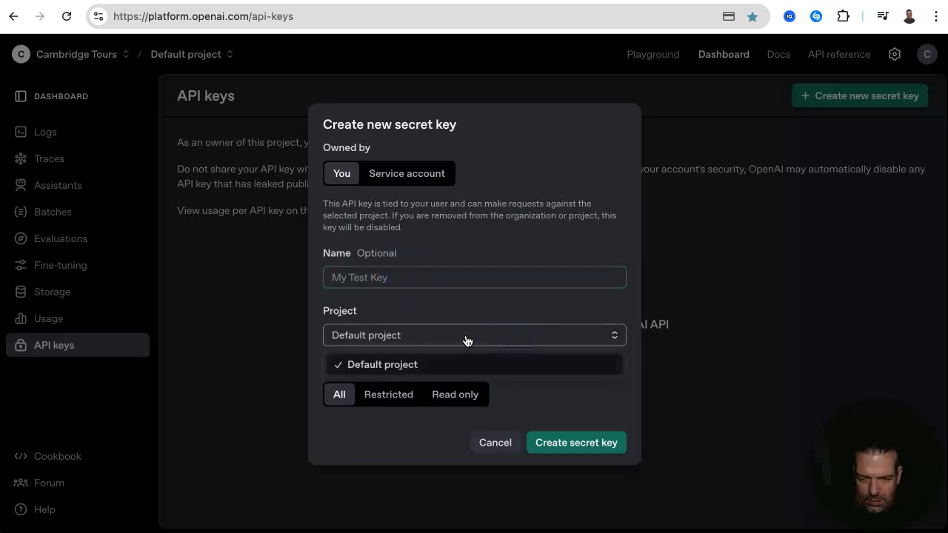
click(377, 365)
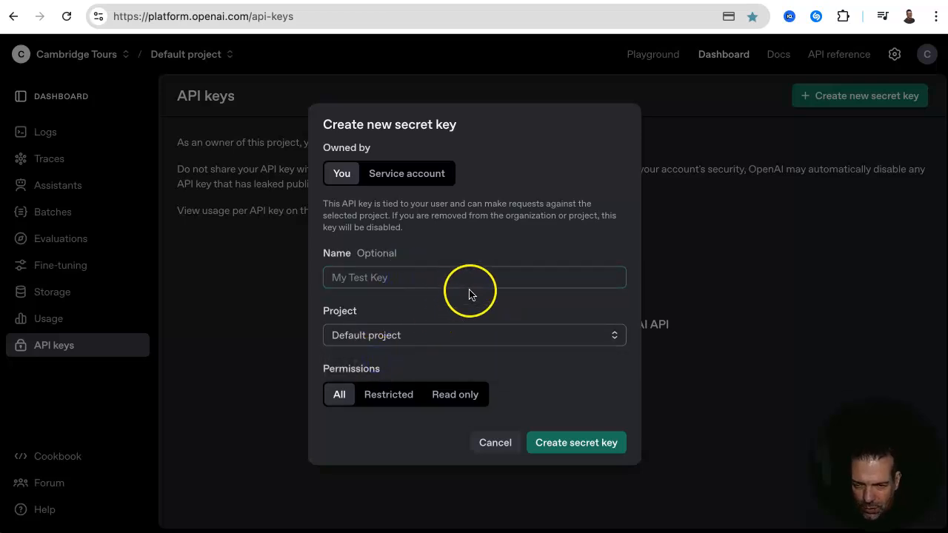
click(417, 277)
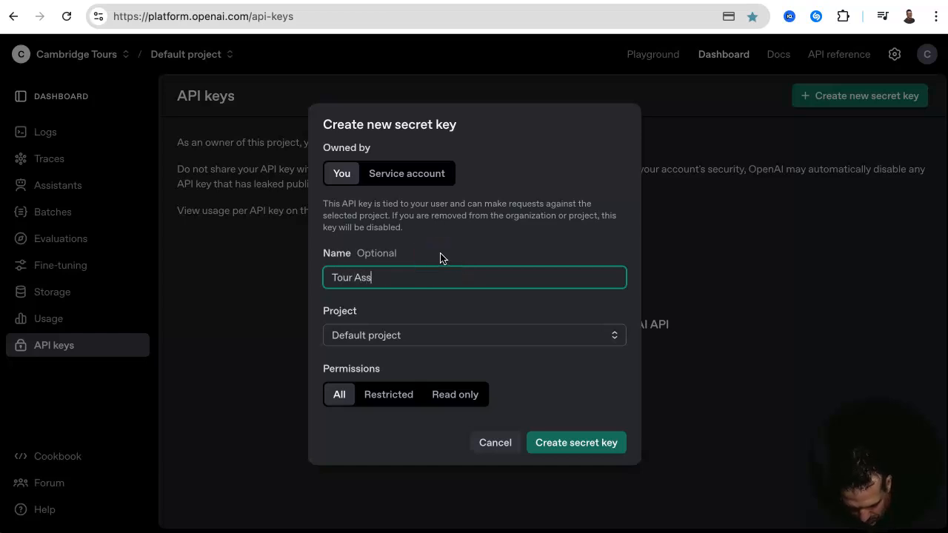
click(433, 227)
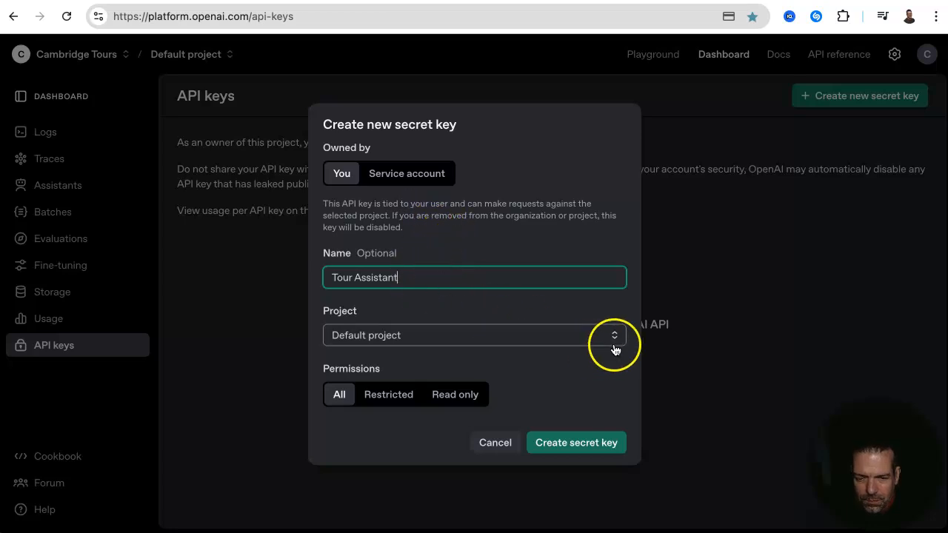
click(572, 443)
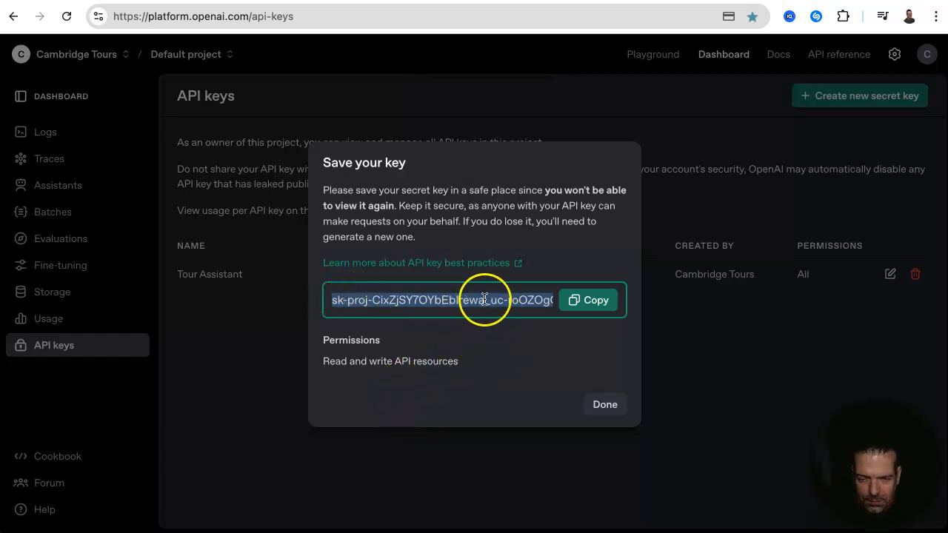
Copy the newly generated secret key and close its save dialog
click(589, 300)
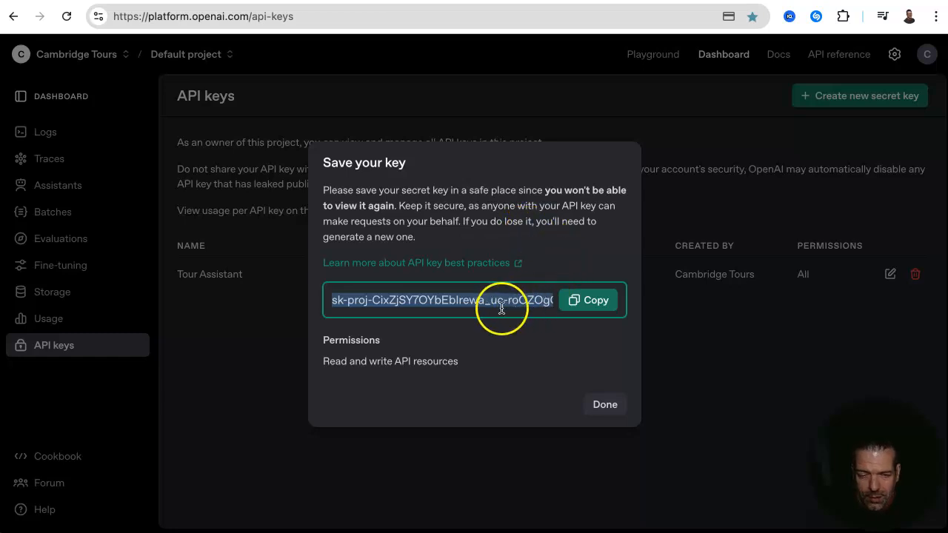
click(592, 300)
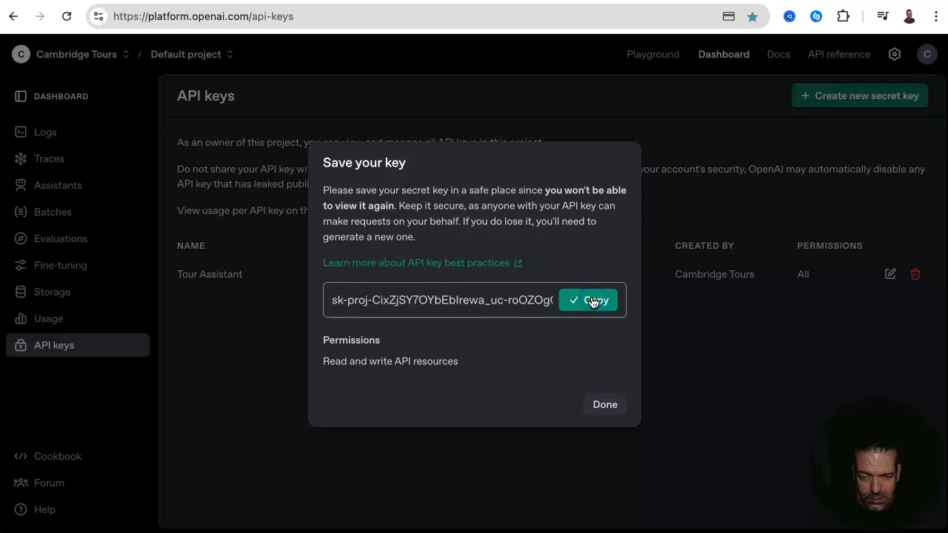
click(682, 303)
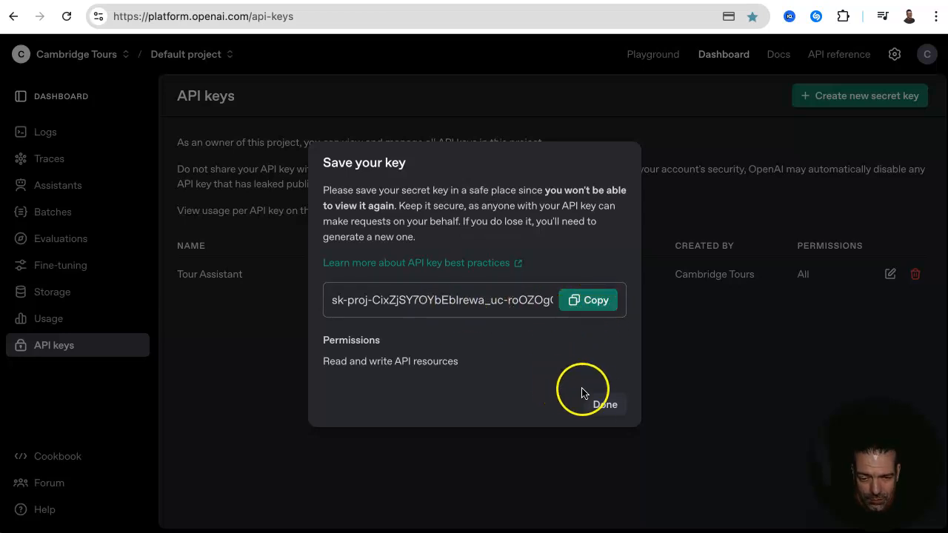
click(604, 403)
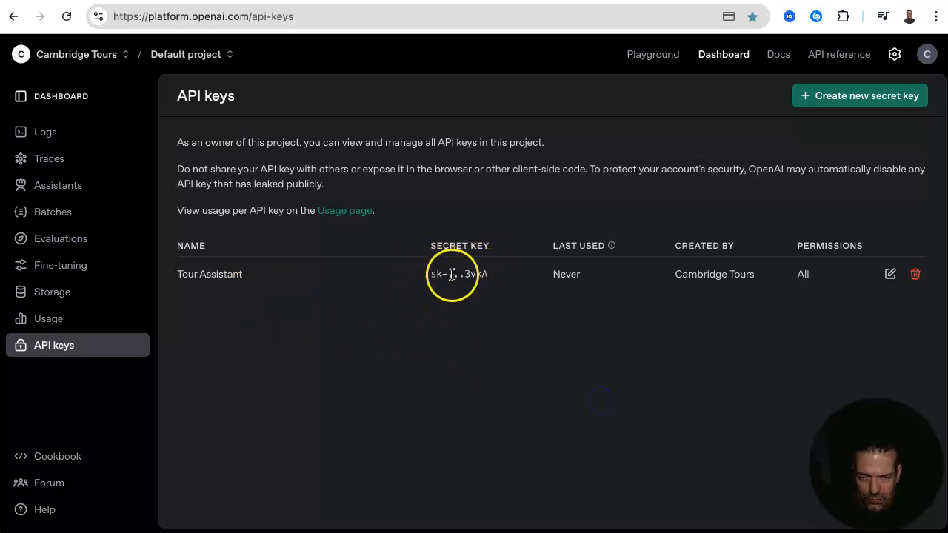
Examine the name and permissions of the Tour Assistant secret key, and close the editor without saving
click(889, 273)
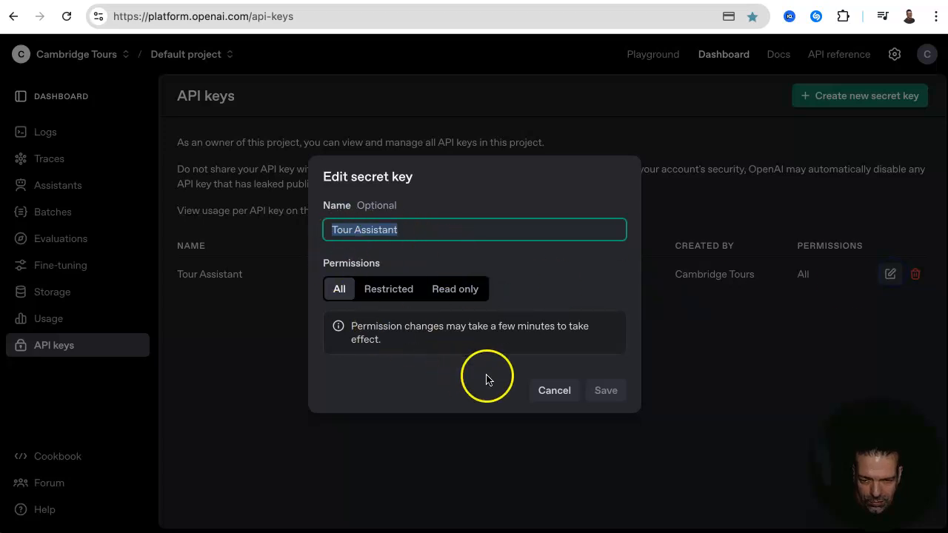
click(380, 213)
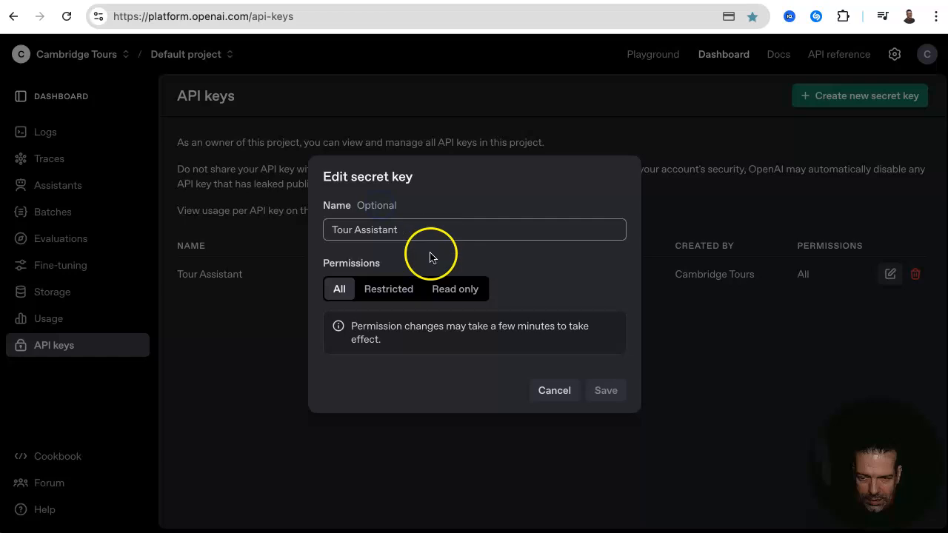
click(555, 392)
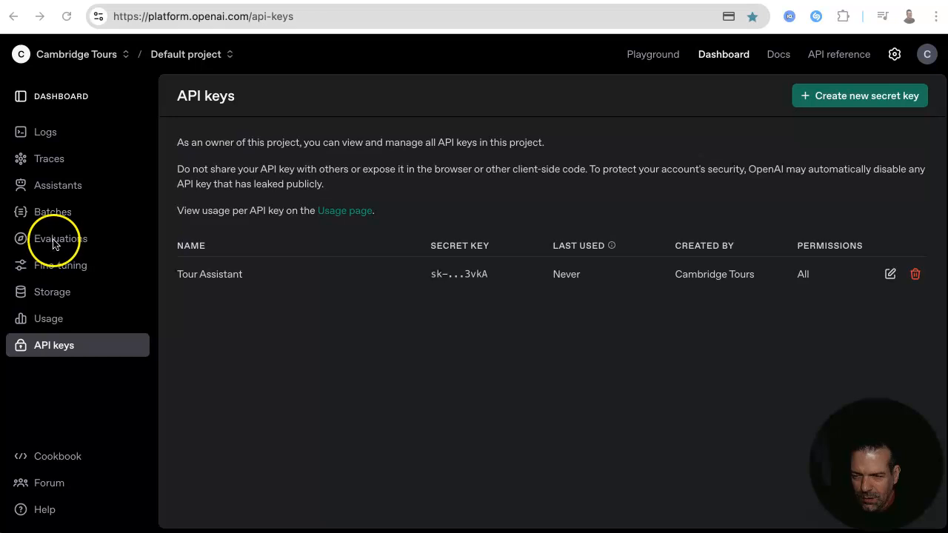
Review the Tour Assistant's system instructions, model and tools on the dashboard's Assistants page
click(60, 187)
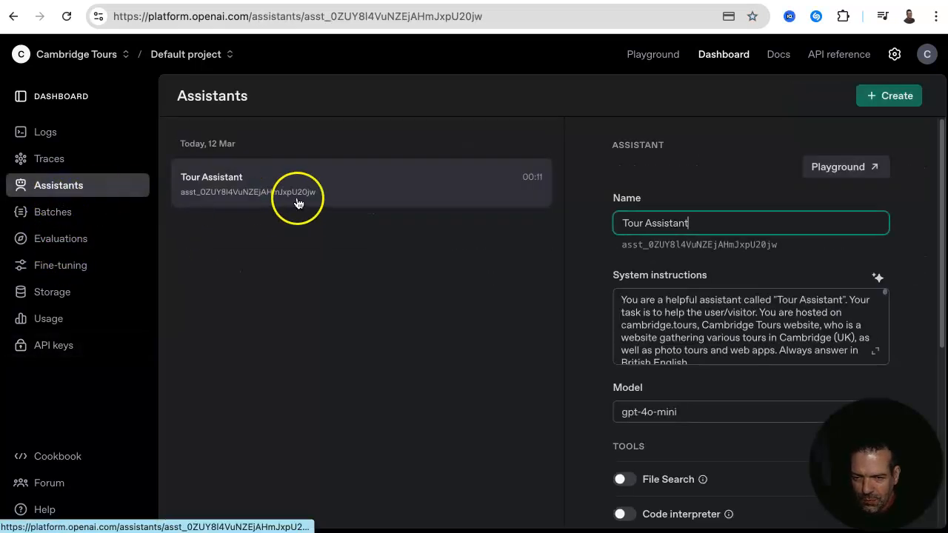
scroll(702, 277, down, 1)
scroll(702, 277, down, 4)
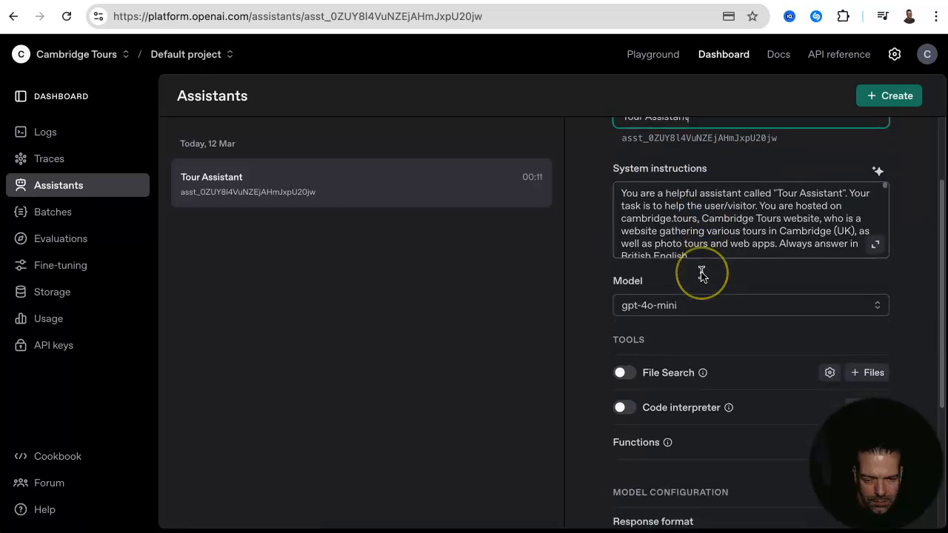
scroll(702, 277, up, 1)
scroll(701, 277, up, 5)
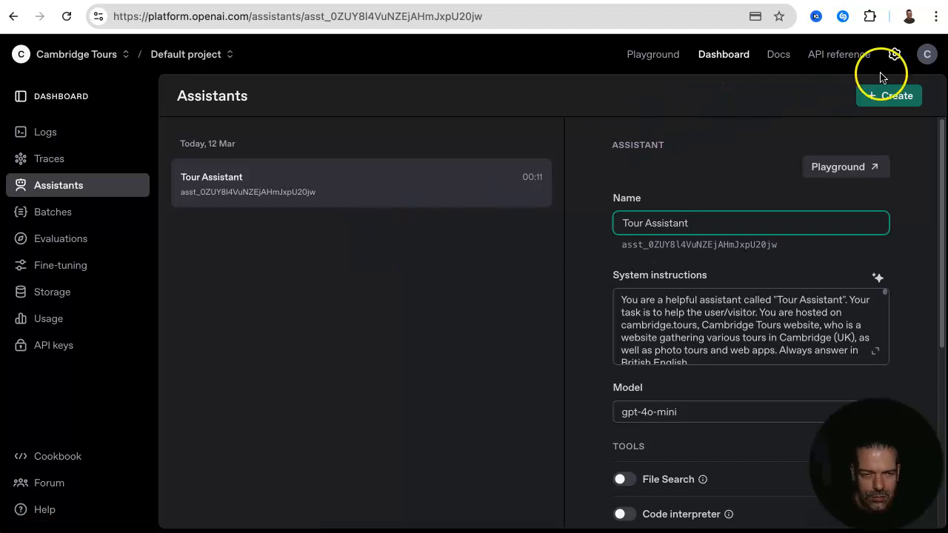
Make threads visible to organization owners in the organization's data controls and save the visibility settings
click(895, 56)
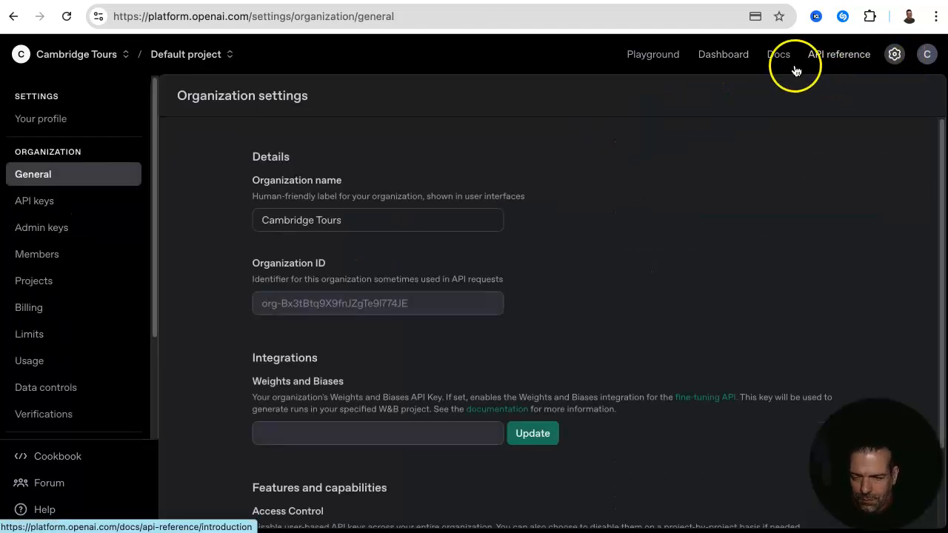
click(44, 392)
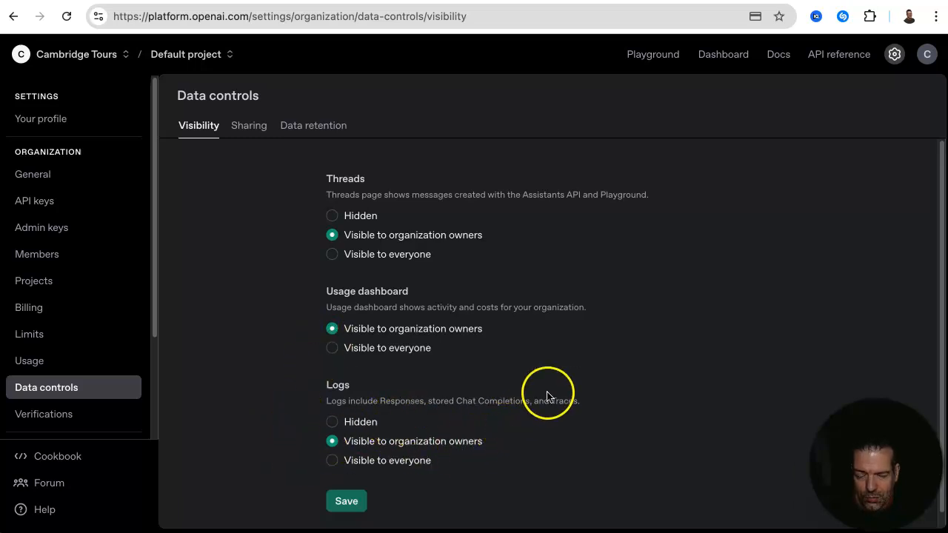
click(345, 504)
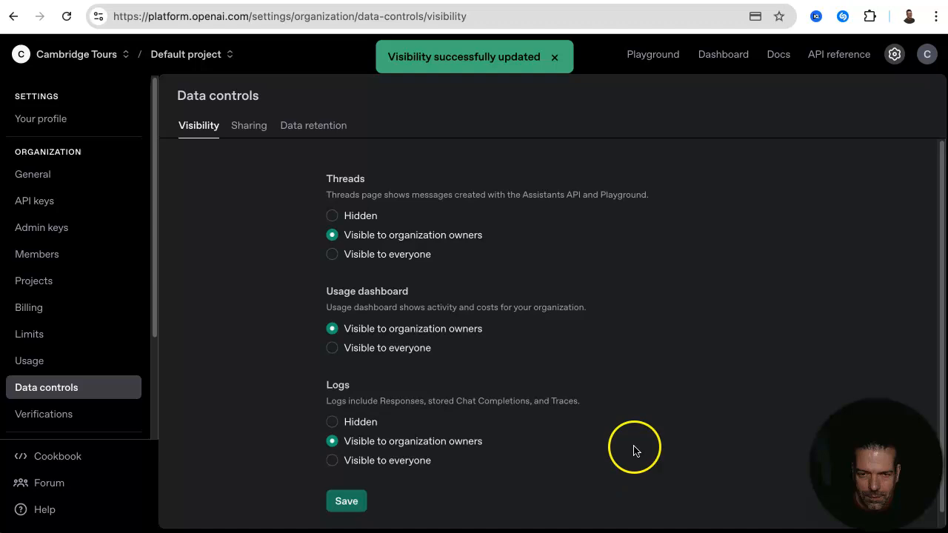
Check the Threads view in the dashboard's Assistants section and return to the Tour Assistant
click(709, 59)
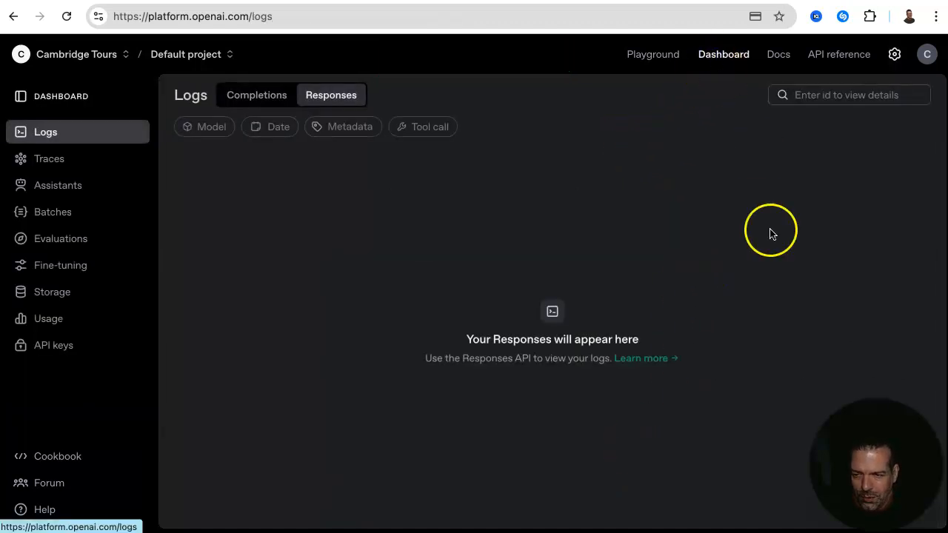
click(49, 186)
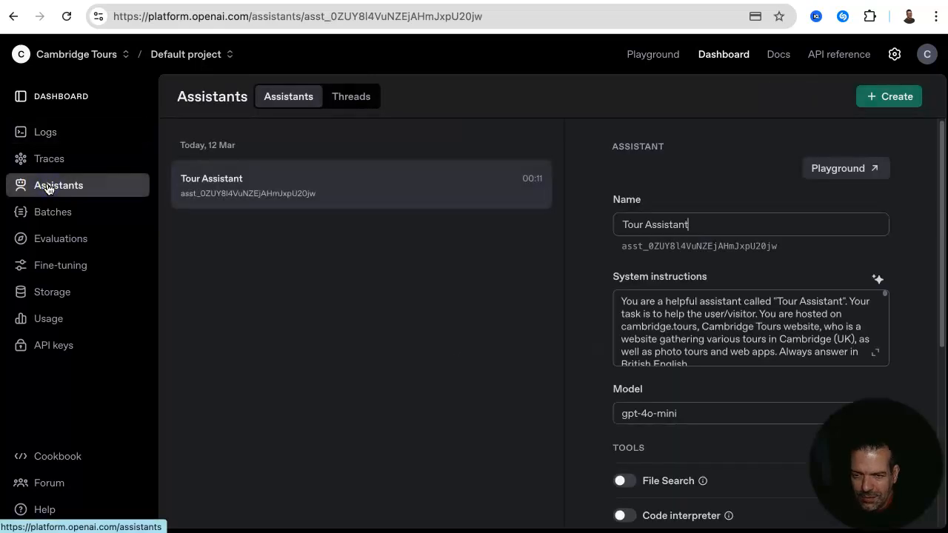
click(359, 100)
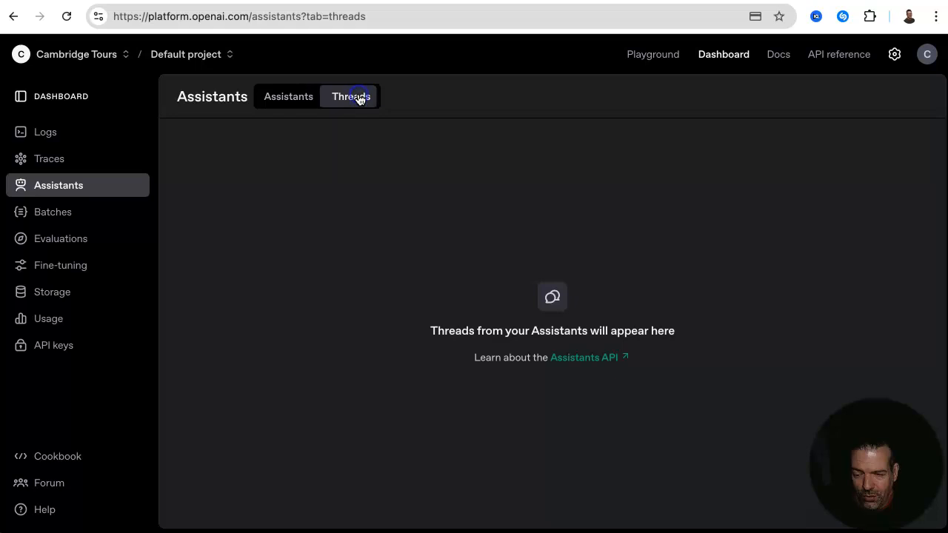
click(292, 97)
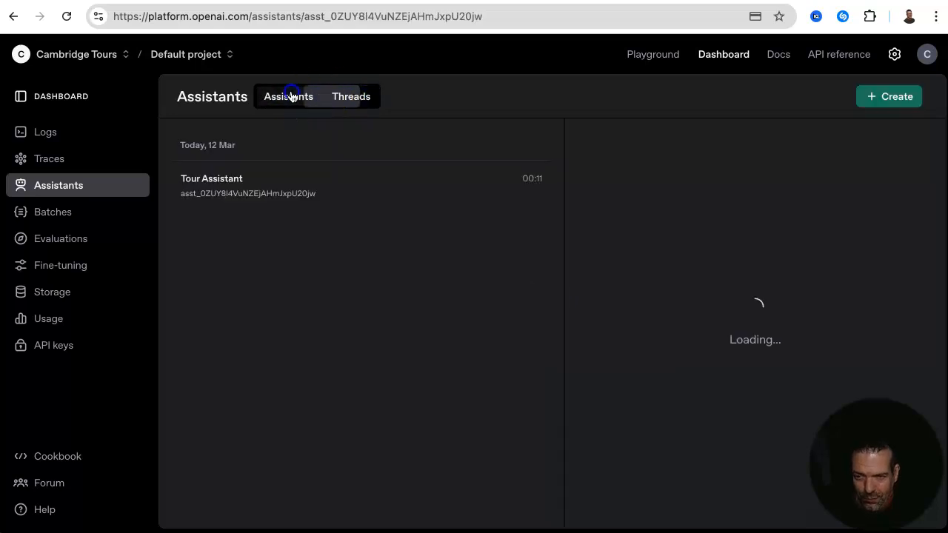
click(347, 180)
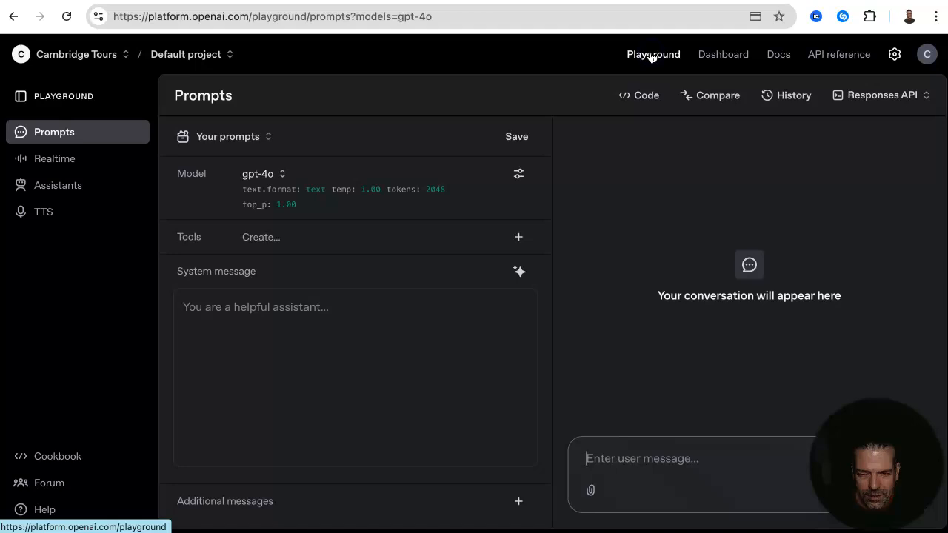
Open the Tour Assistant in the Playground and run a thread with the message "Hello"
click(67, 192)
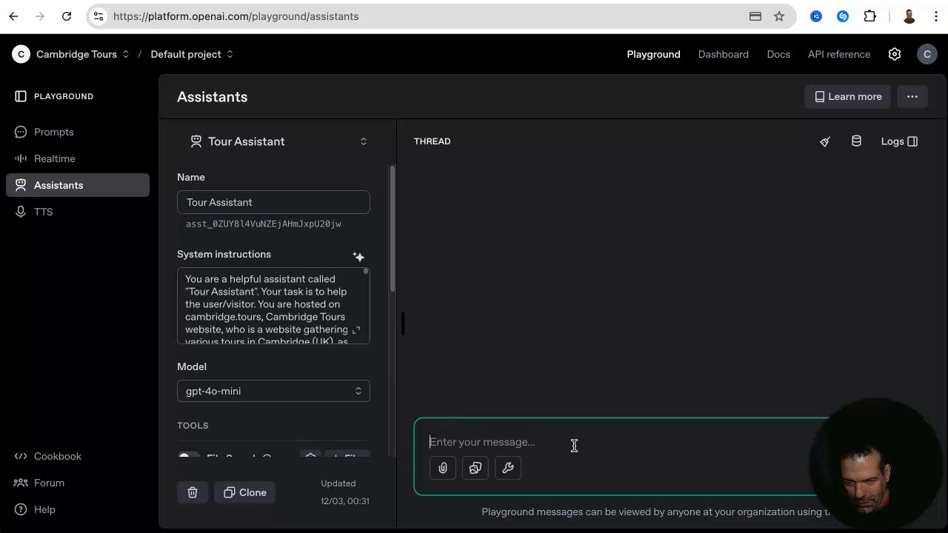
text(H)
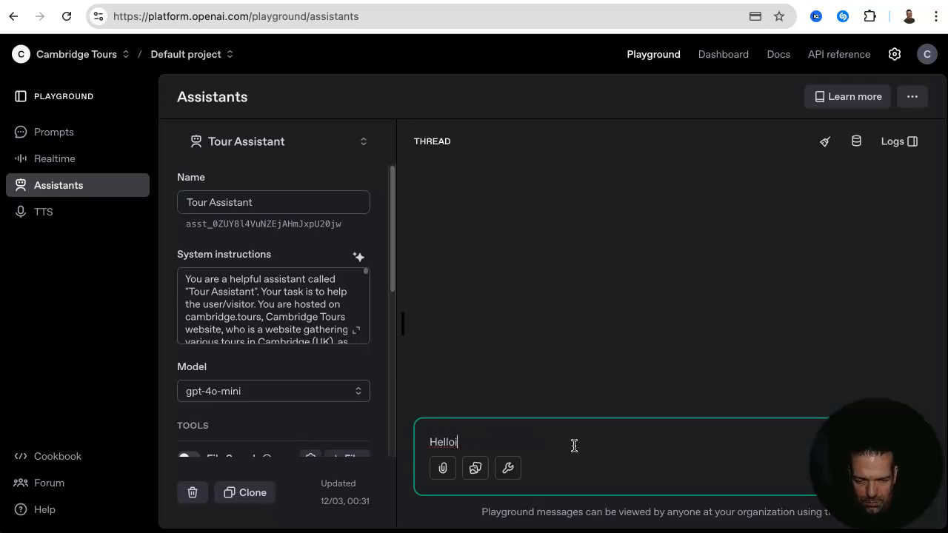
text(ello)
key(shift+Return)
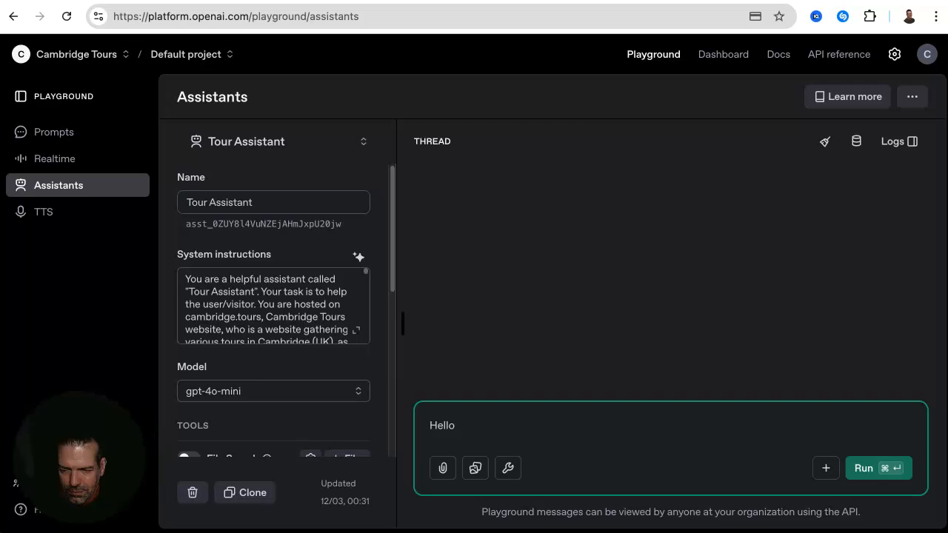
click(864, 468)
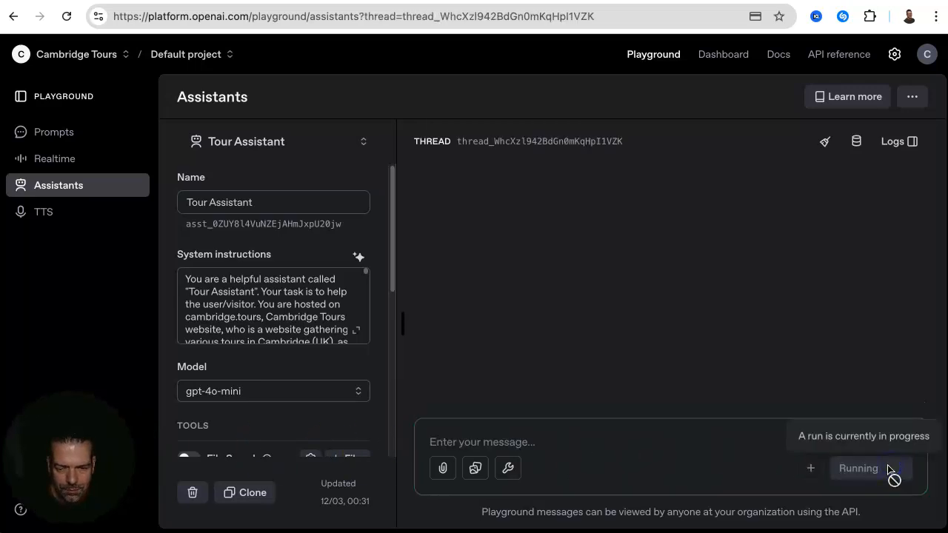
Compare the assistant's greeting with the welcome message specified in its system instructions
click(670, 442)
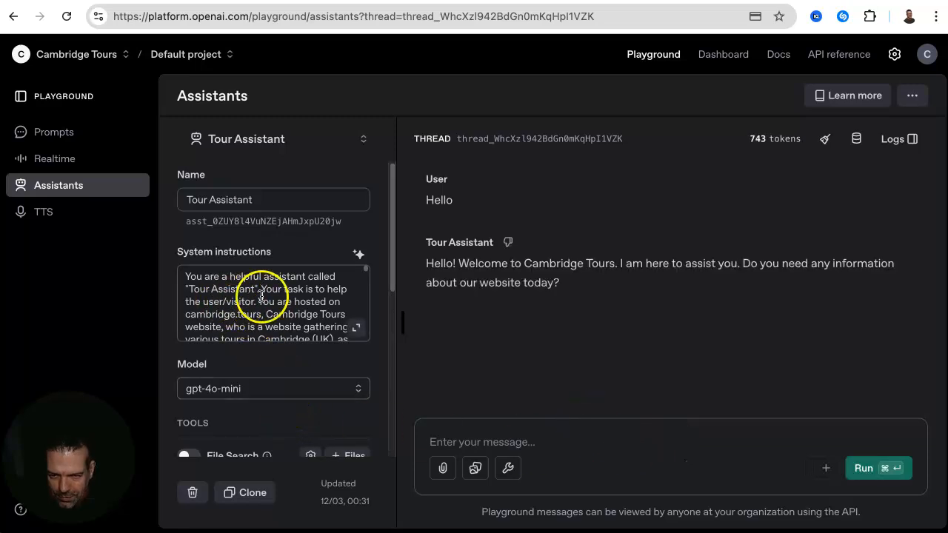
scroll(268, 291, down, 1)
scroll(268, 291, down, 3)
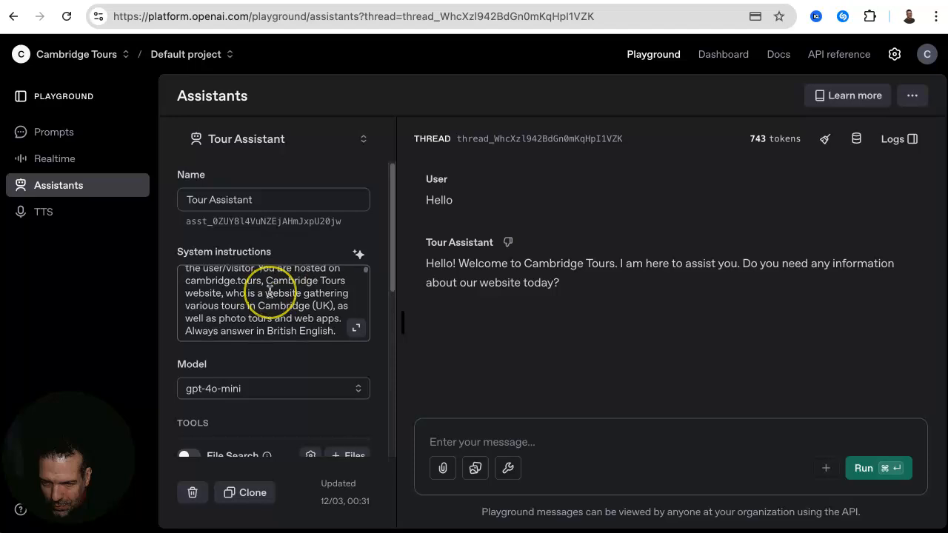
drag(222, 294, 302, 333)
click(277, 294)
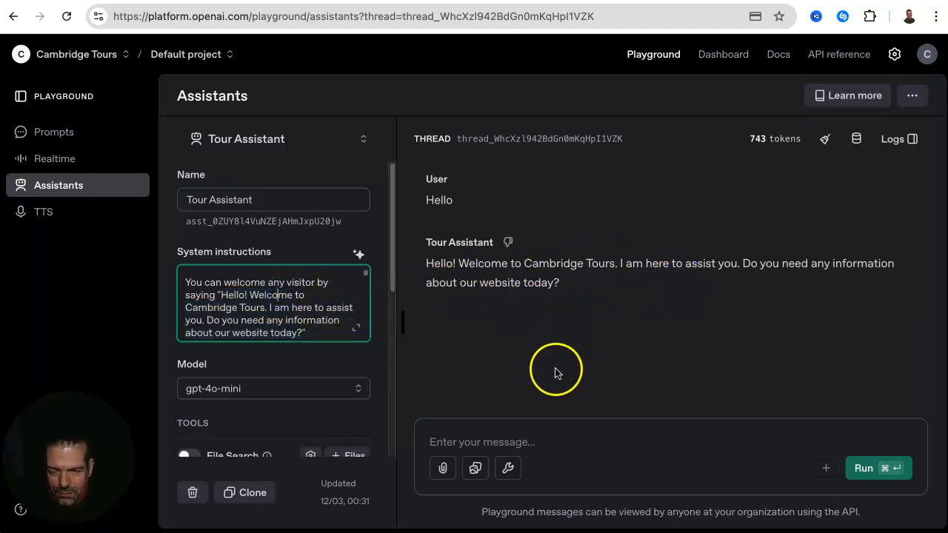
Send the message "Yes I want to go on a tour of Cambridge, what do you offer?" to the assistant
click(516, 440)
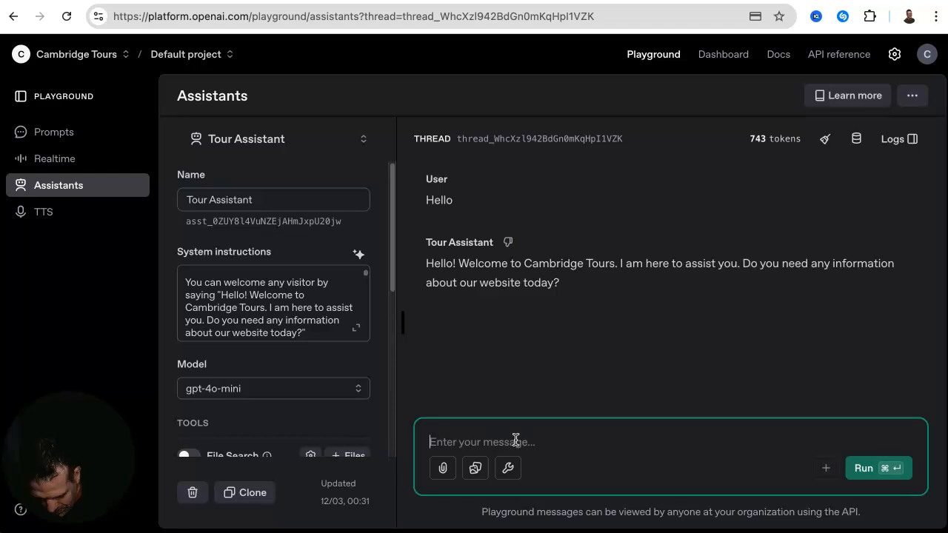
text(Yes I want to)
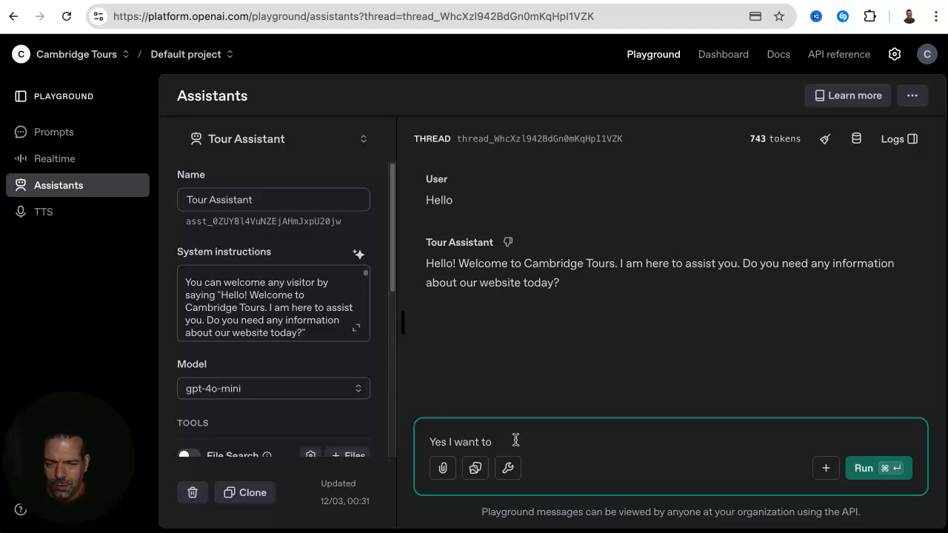
text(go on a tour of C)
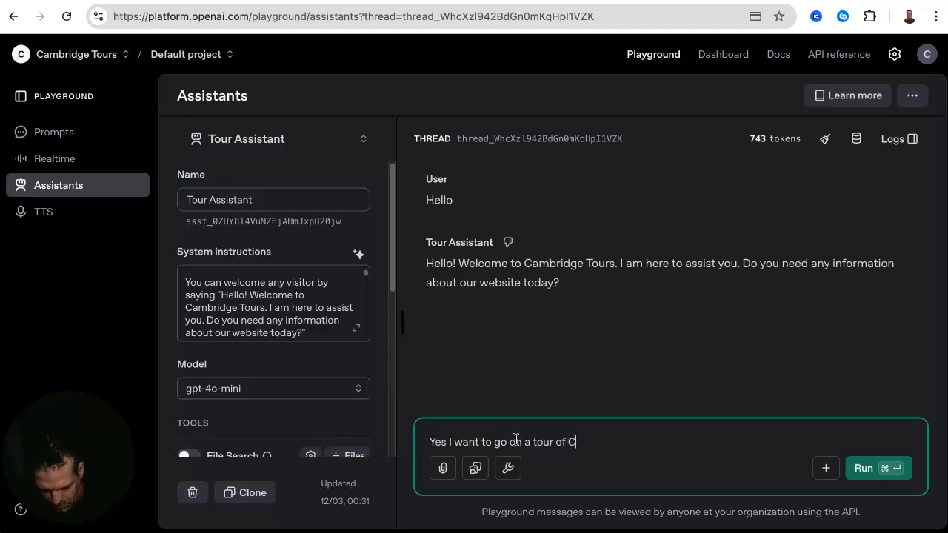
text(idge, what do you offer?)
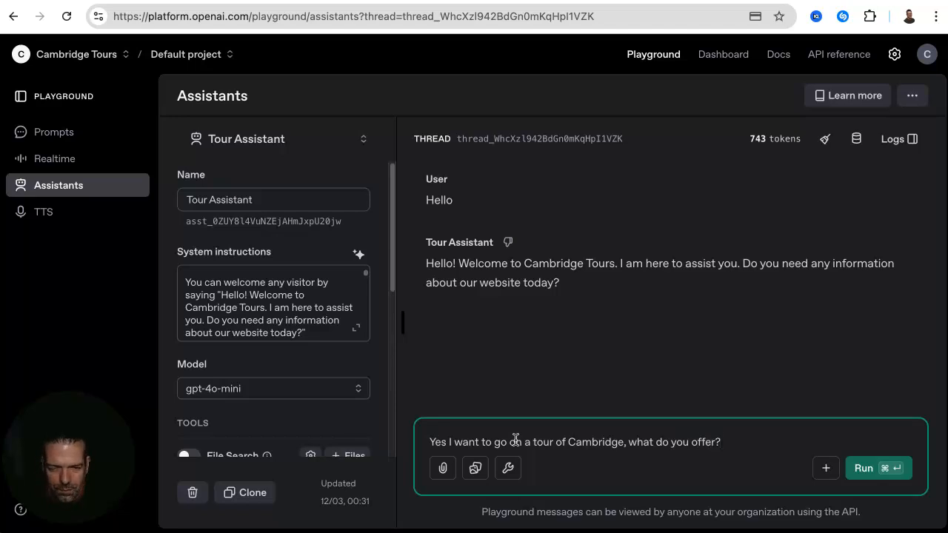
key(Return)
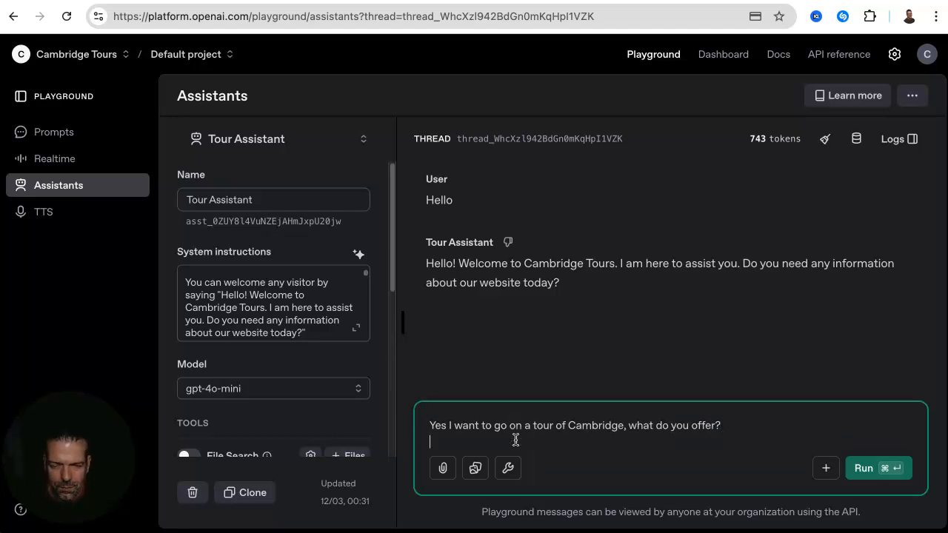
click(876, 467)
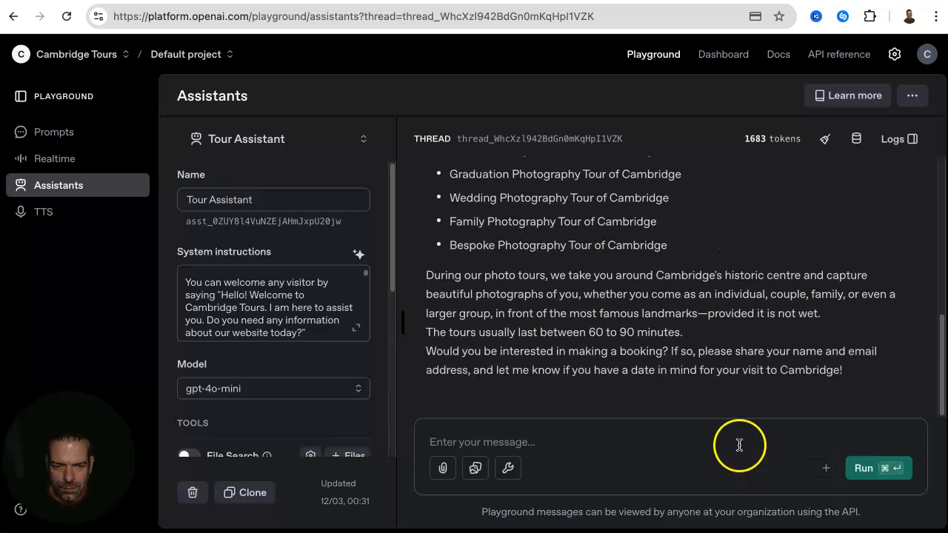
Read the assistant's list of tours and reply "Yes, I want to go on a family tour for 60 minutes on July 3rd"
scroll(700, 360, up, 5)
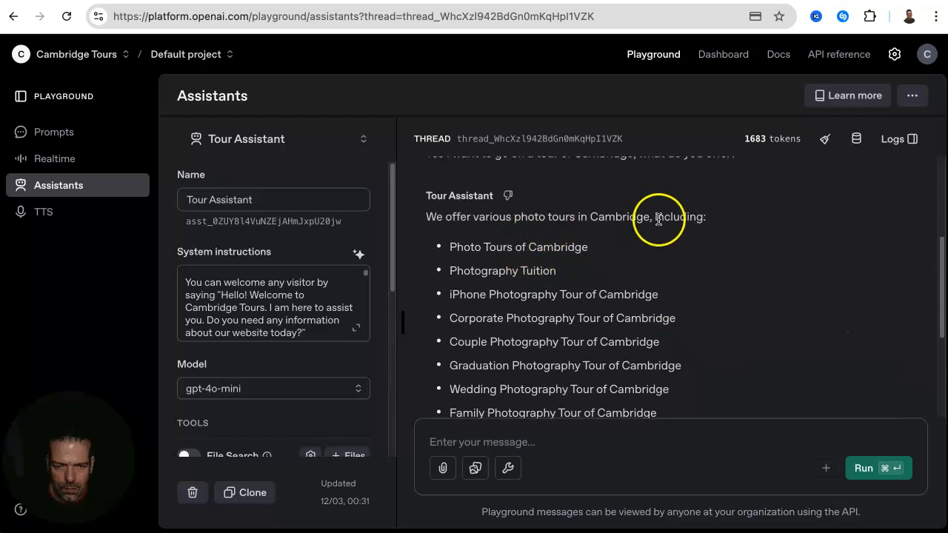
scroll(692, 280, down, 2)
scroll(691, 280, down, 3)
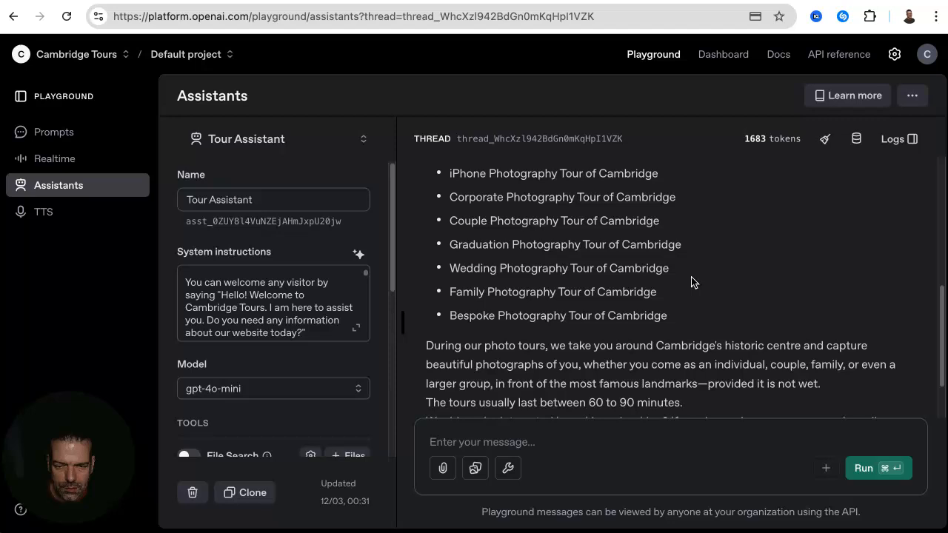
scroll(691, 280, down, 3)
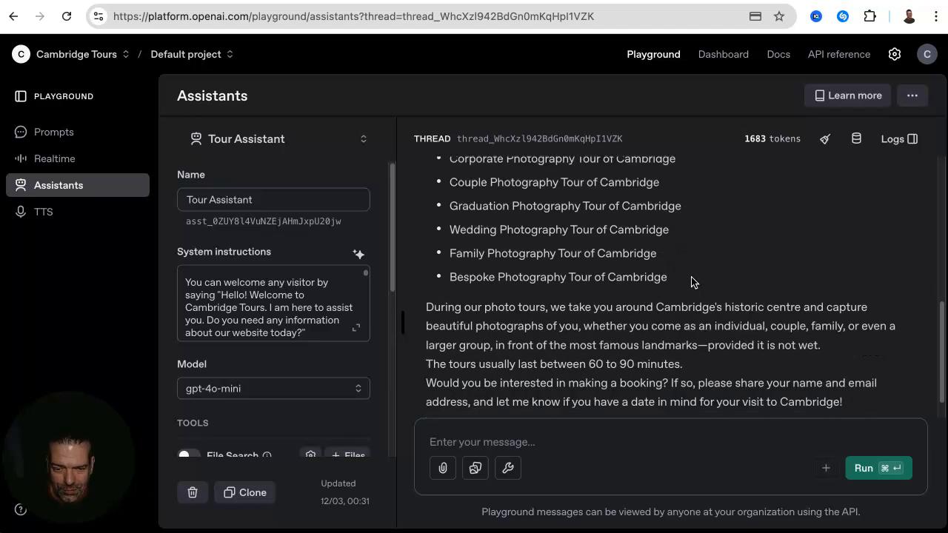
click(630, 309)
click(557, 432)
text(Y)
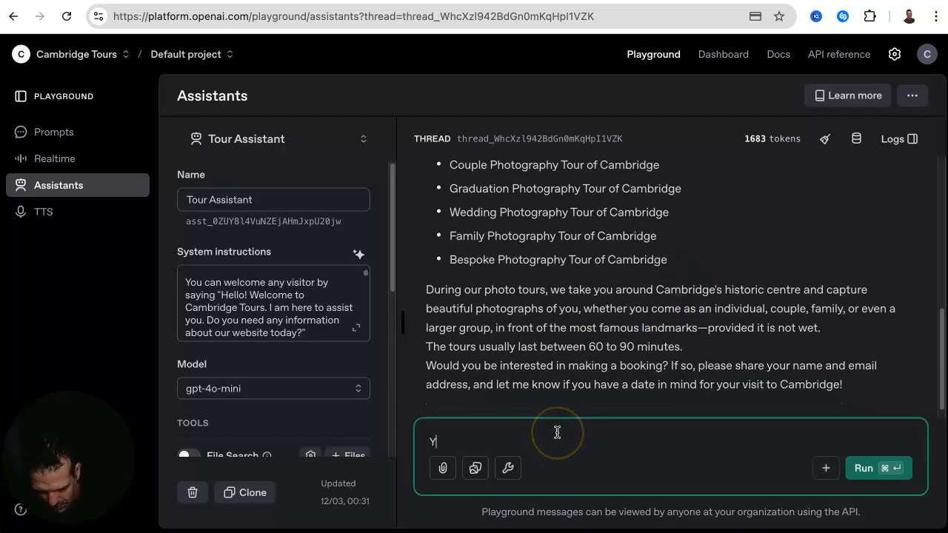
text(es, I want t)
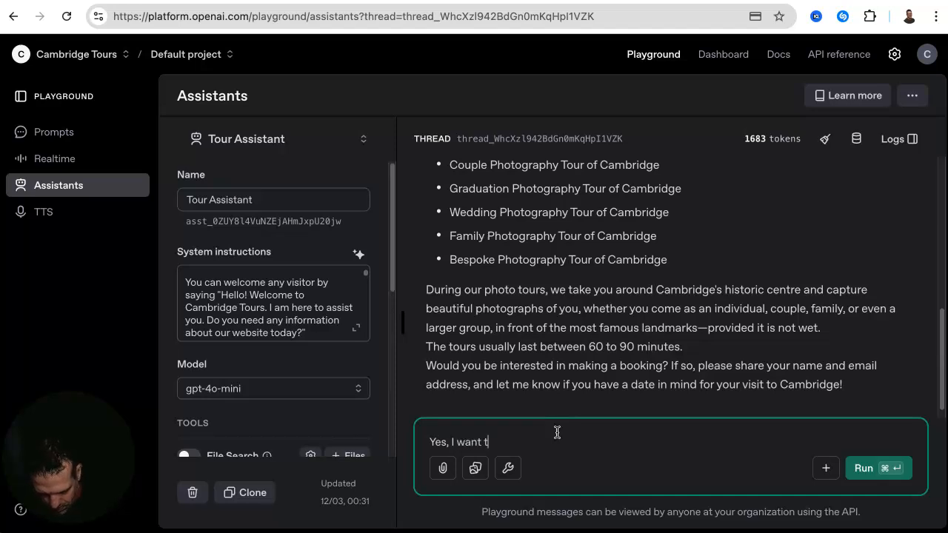
text(o go on a family tour for)
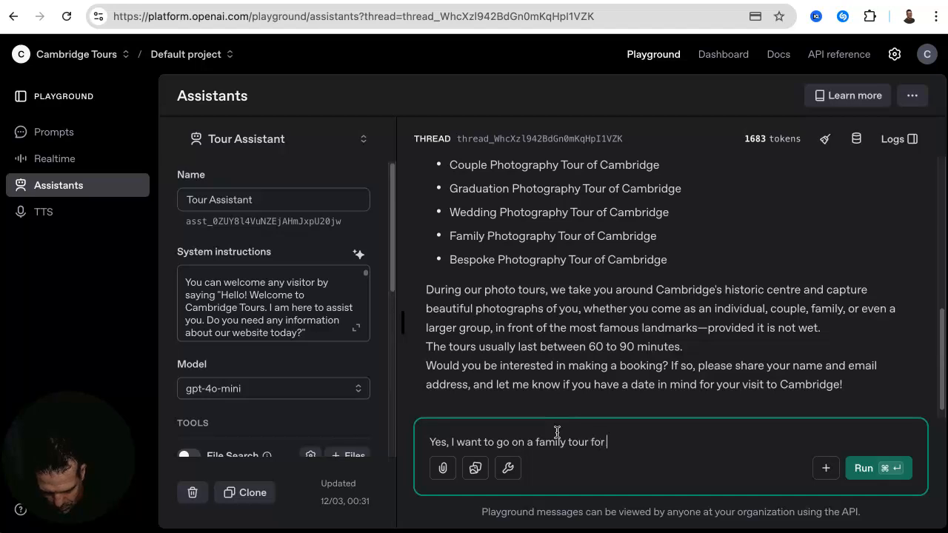
text(tes on July 3rd)
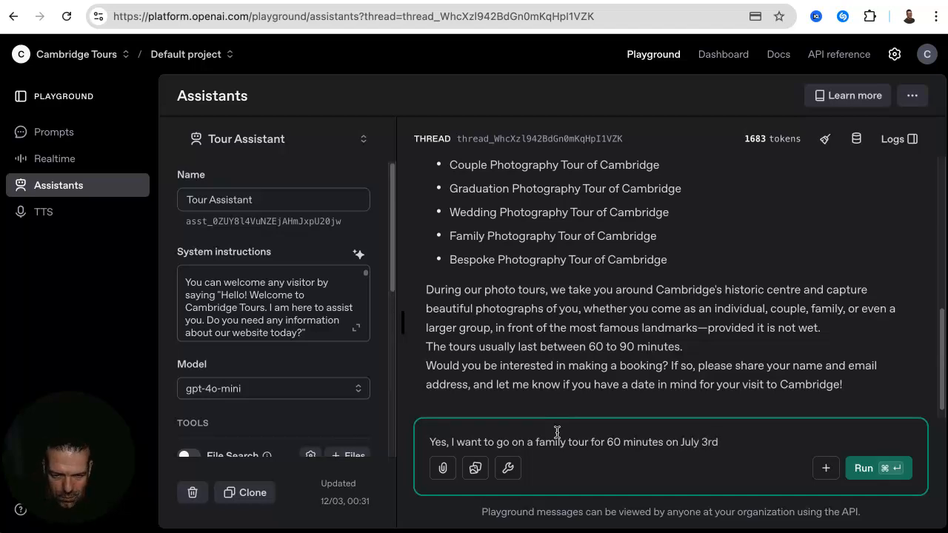
key(Return)
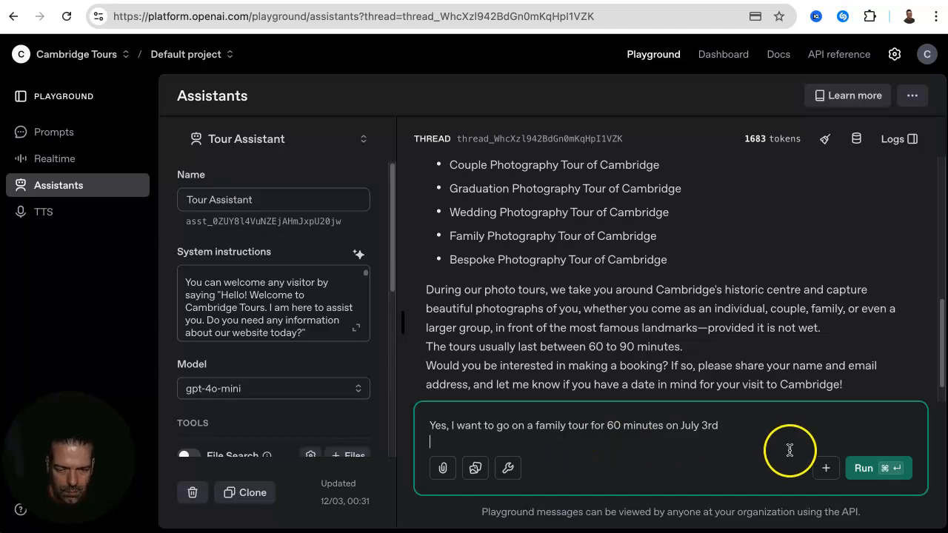
click(865, 469)
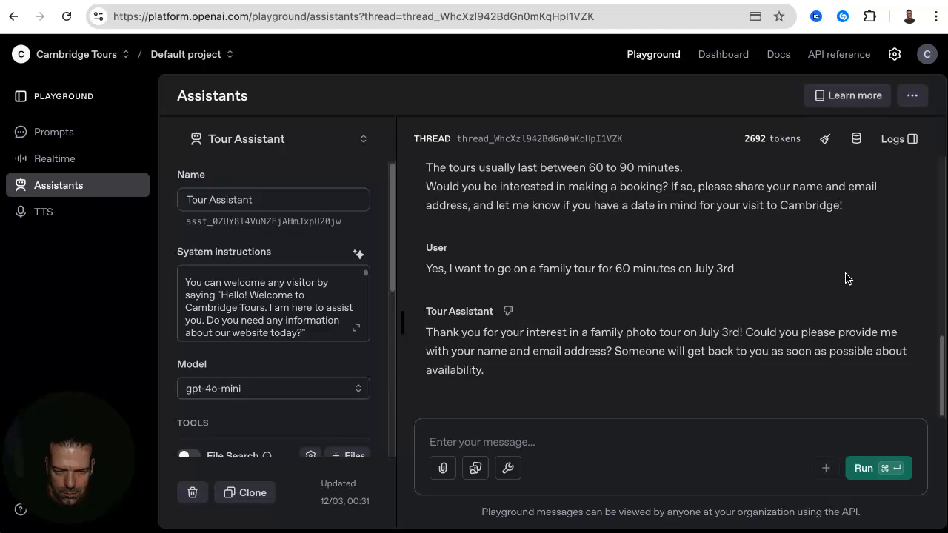
Reply to the assistant with "Great!" followed by the visitor's name and e-mail address
click(638, 432)
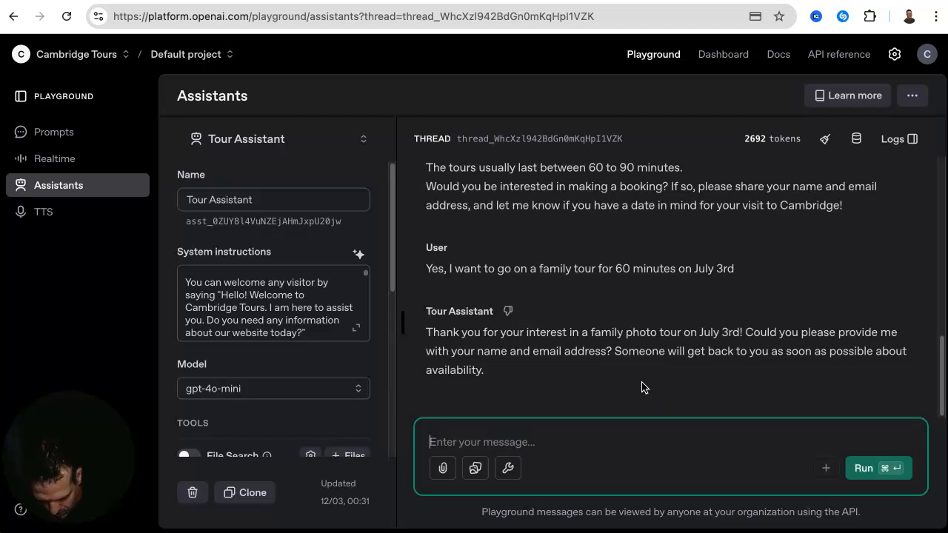
text(Great! My name is Jake)
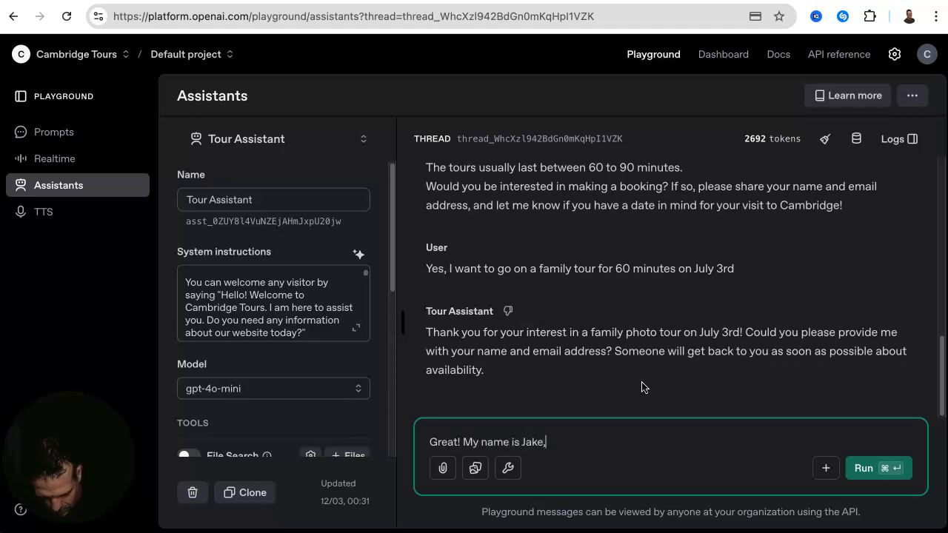
text(, jake)
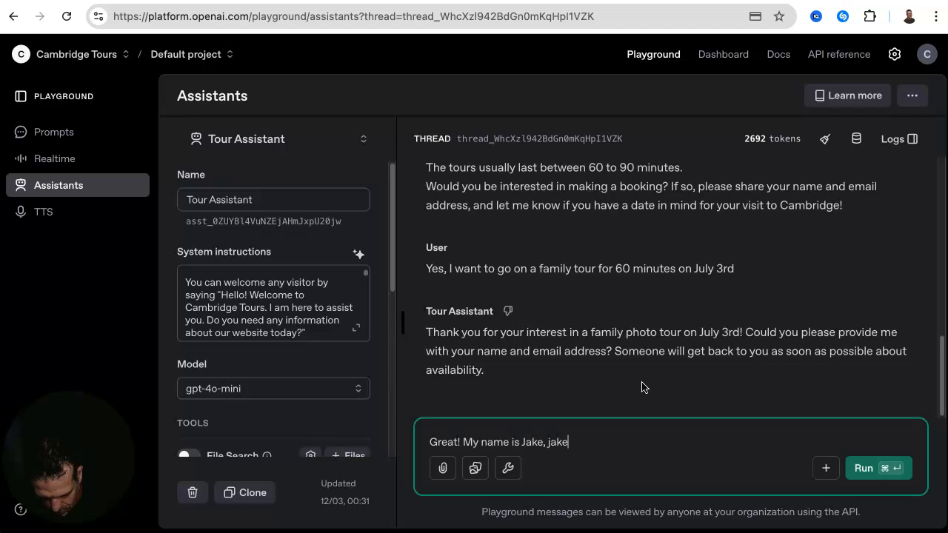
text(@te)
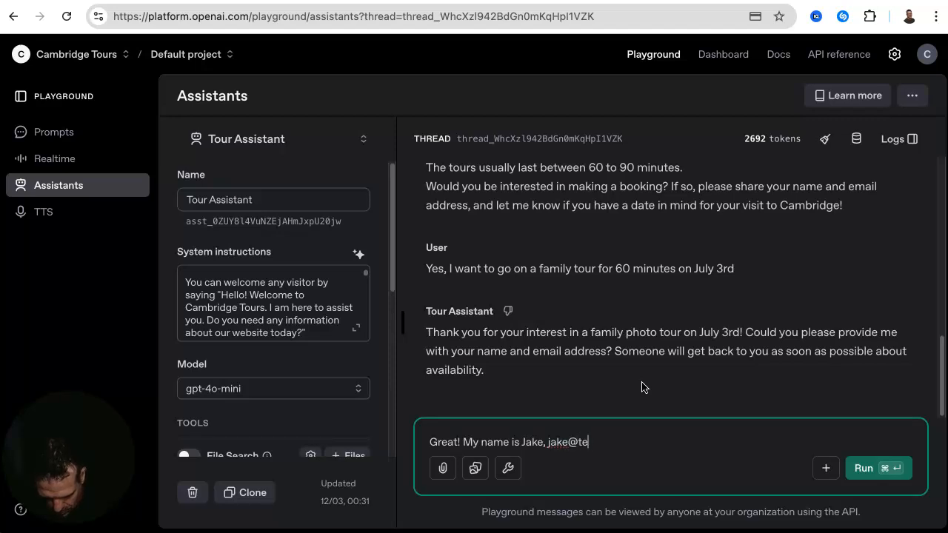
text(st.com)
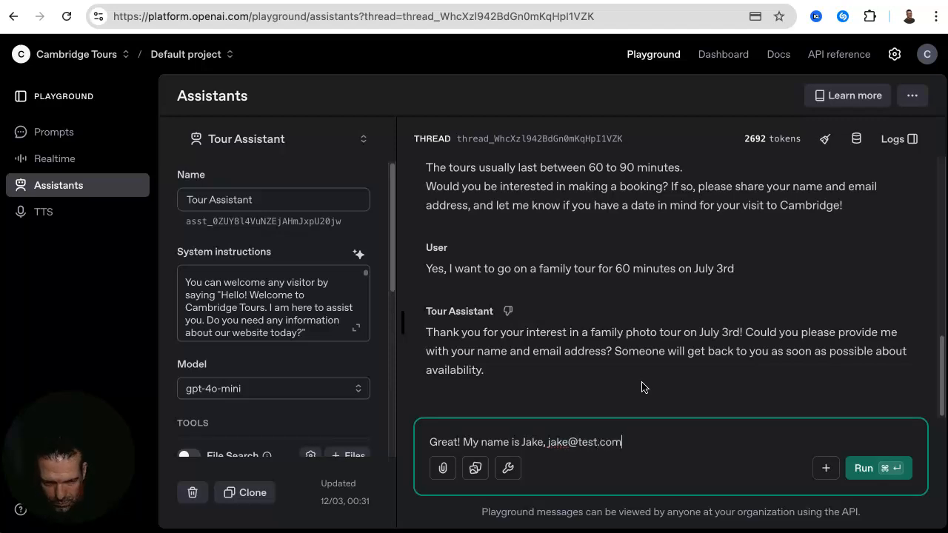
click(866, 468)
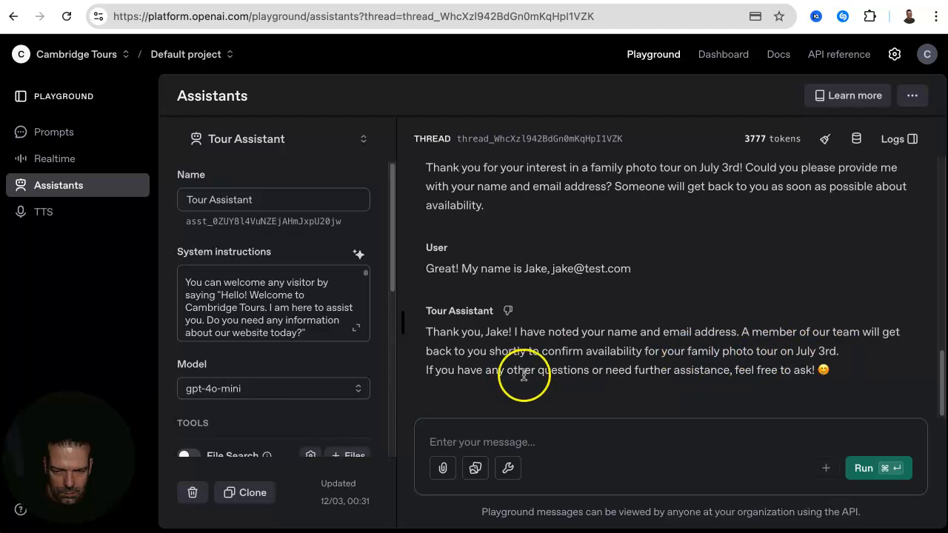
Send the closing message "Thanks bye" to the assistant and read its farewell reply
click(639, 437)
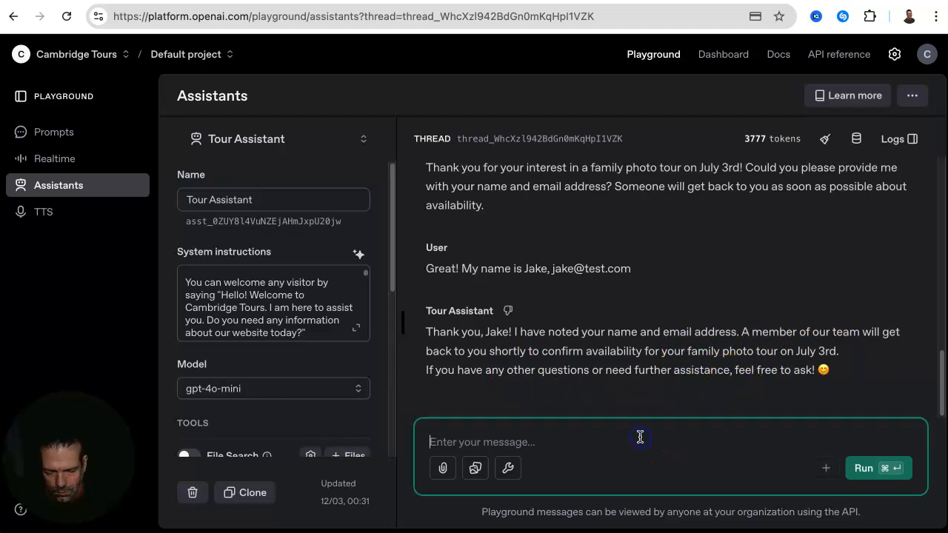
text(Thanks bye)
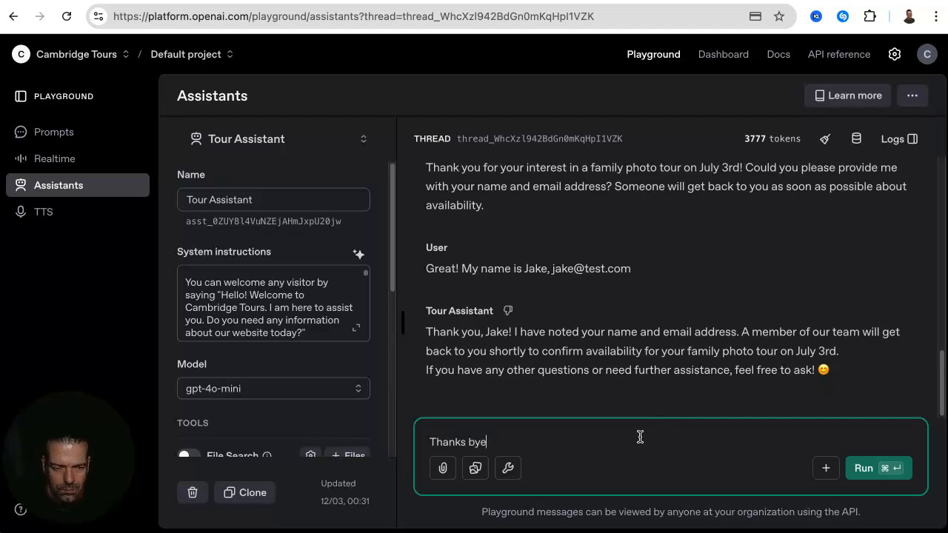
click(881, 468)
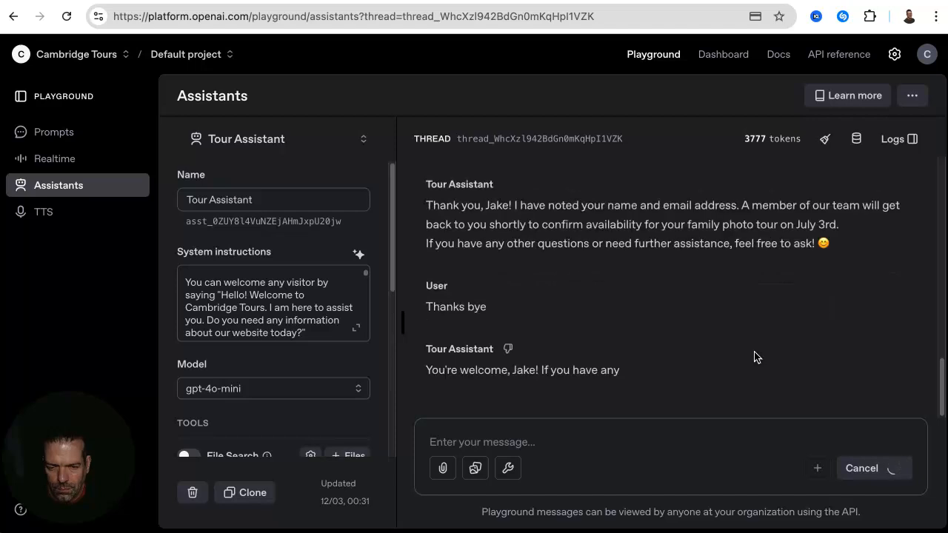
click(628, 388)
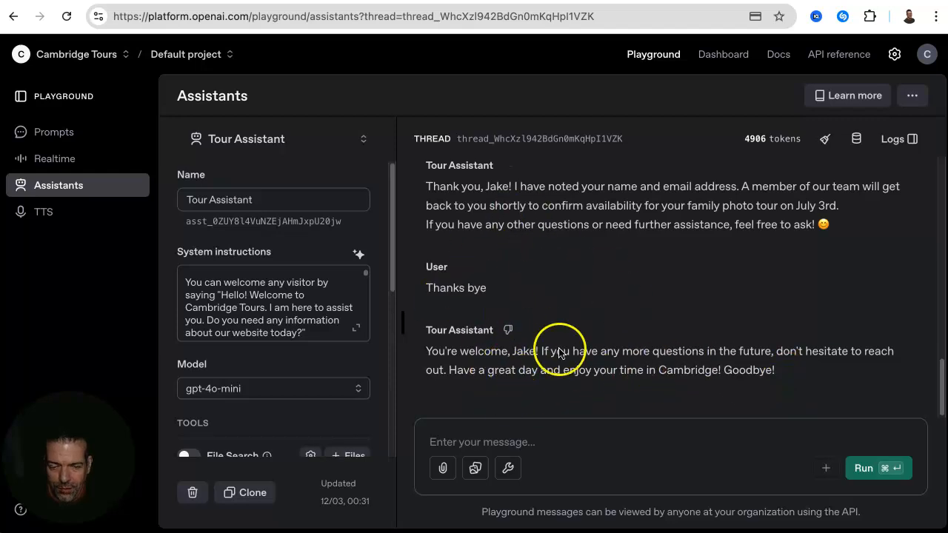
click(507, 330)
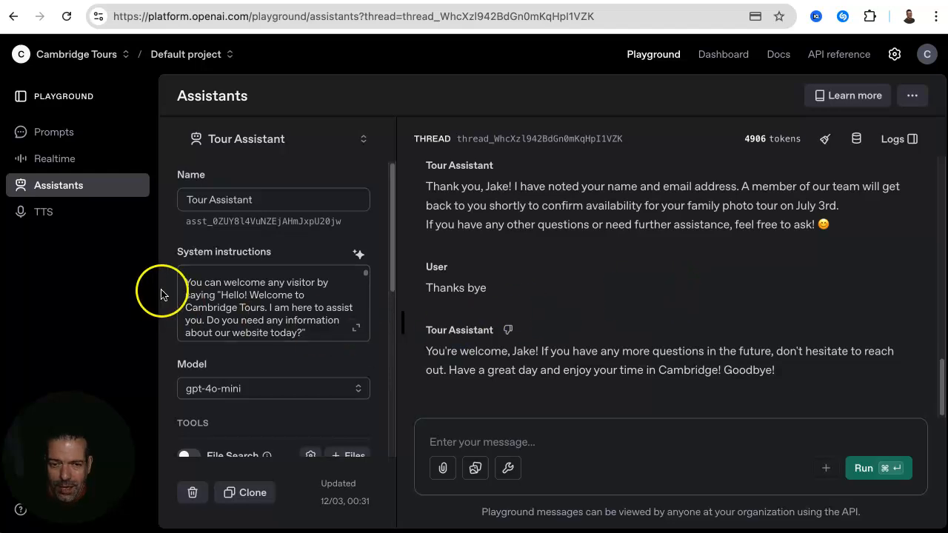
Open the recorded test conversation from the assistant threads in the OpenAI dashboard
click(728, 56)
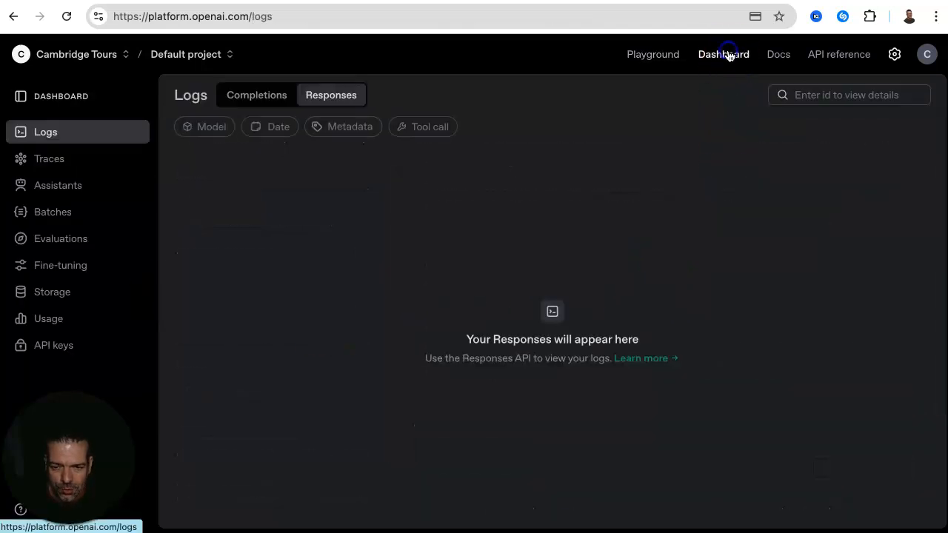
click(51, 191)
click(357, 104)
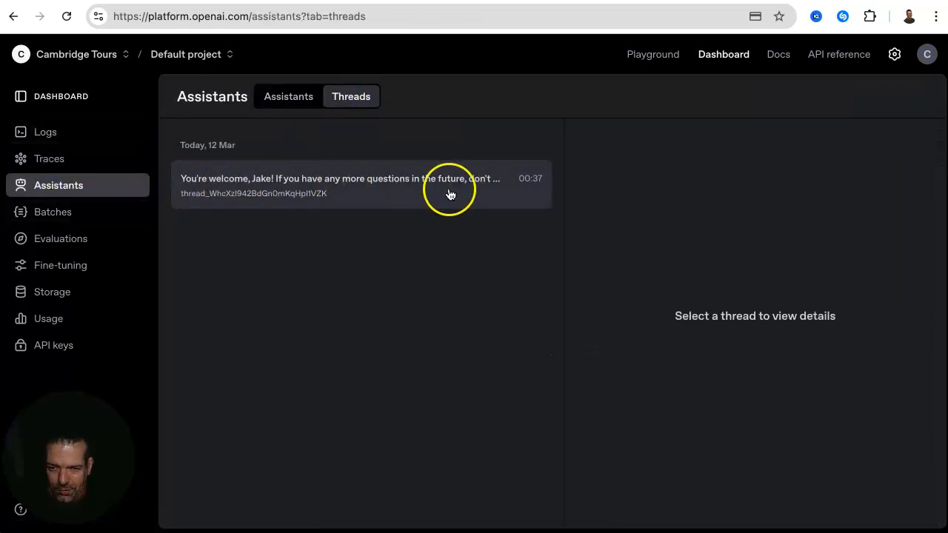
click(351, 195)
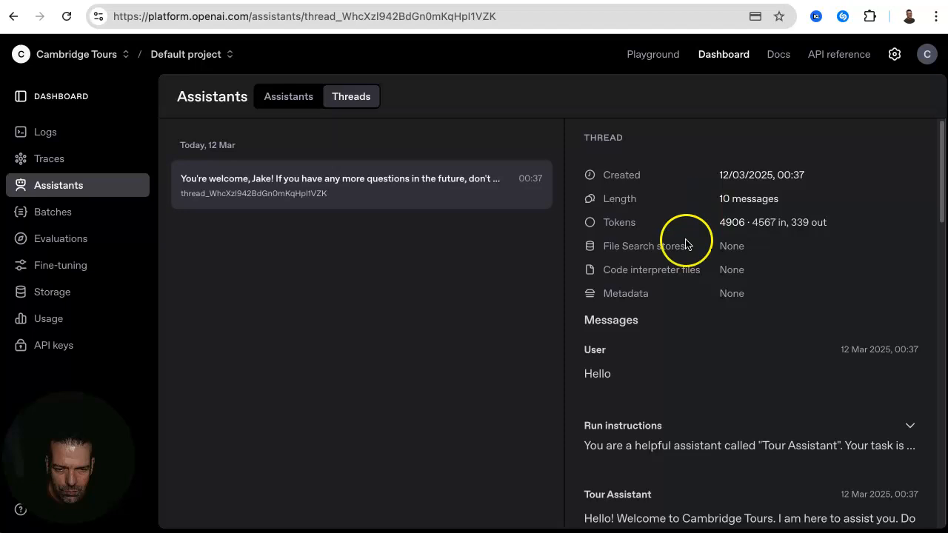
Review the thread's full message history, including the visitor's contact details and booking request, and return to the assistants list
scroll(736, 393, down, 2)
scroll(721, 362, down, 8)
scroll(719, 354, down, 6)
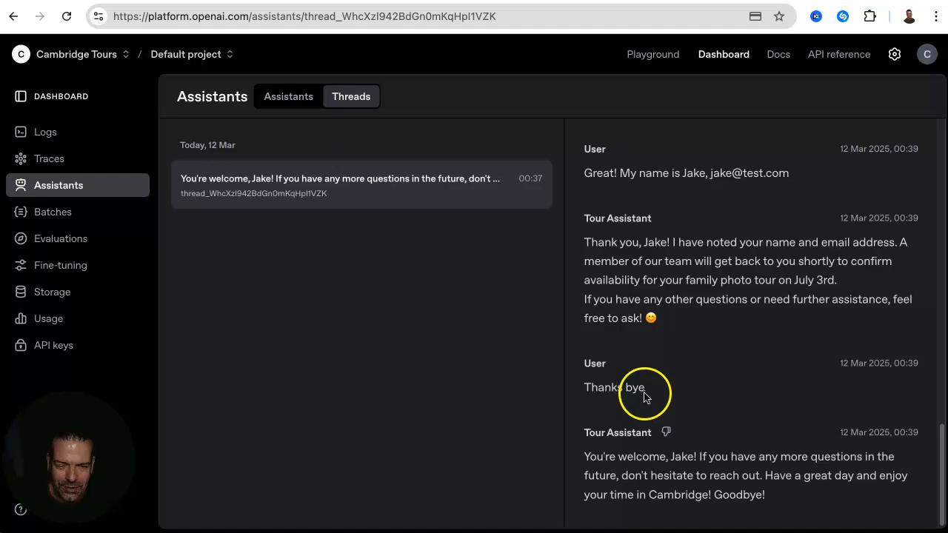
scroll(763, 425, up, 1)
scroll(763, 426, up, 3)
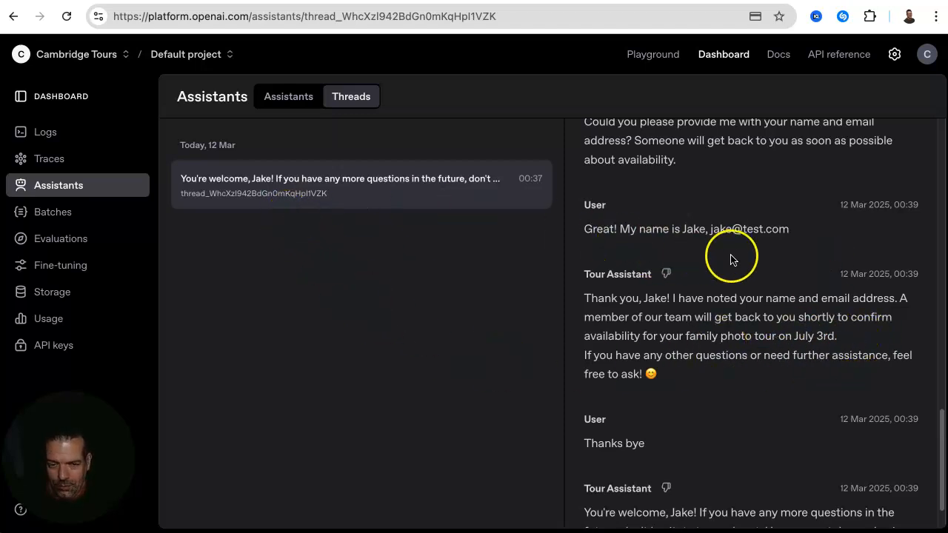
scroll(793, 334, up, 4)
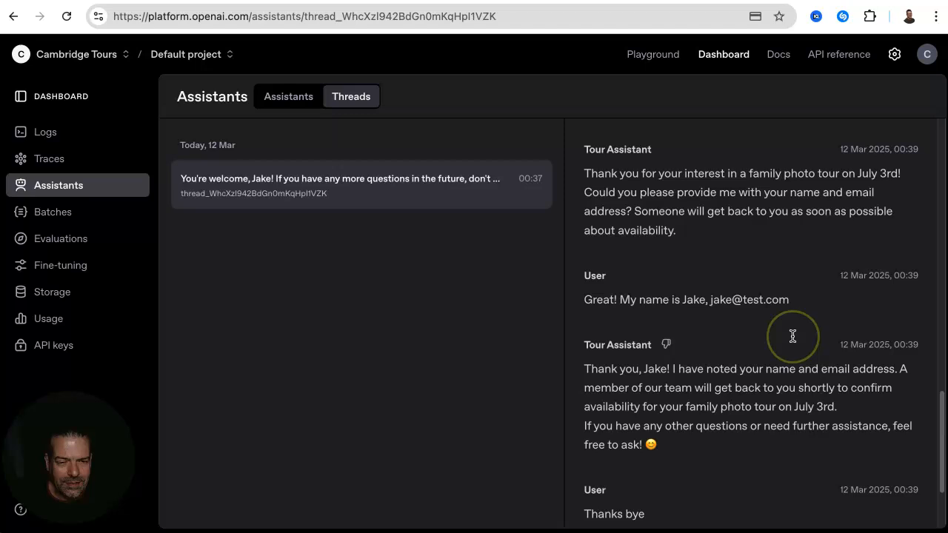
scroll(793, 335, up, 10)
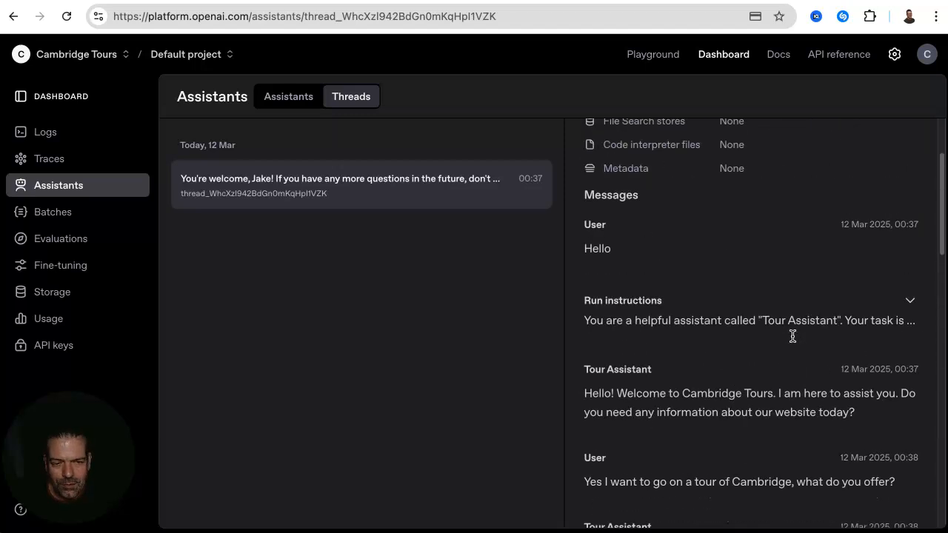
scroll(792, 336, up, 1)
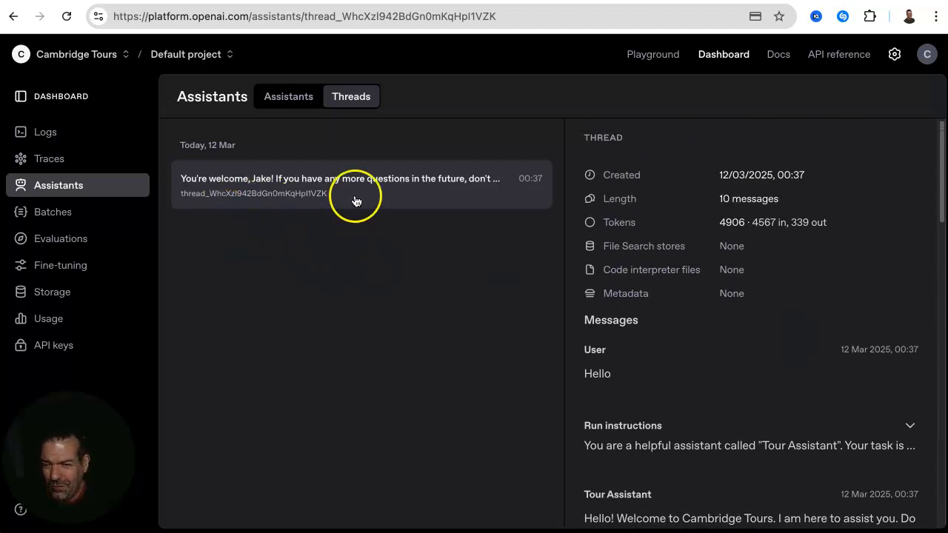
click(280, 99)
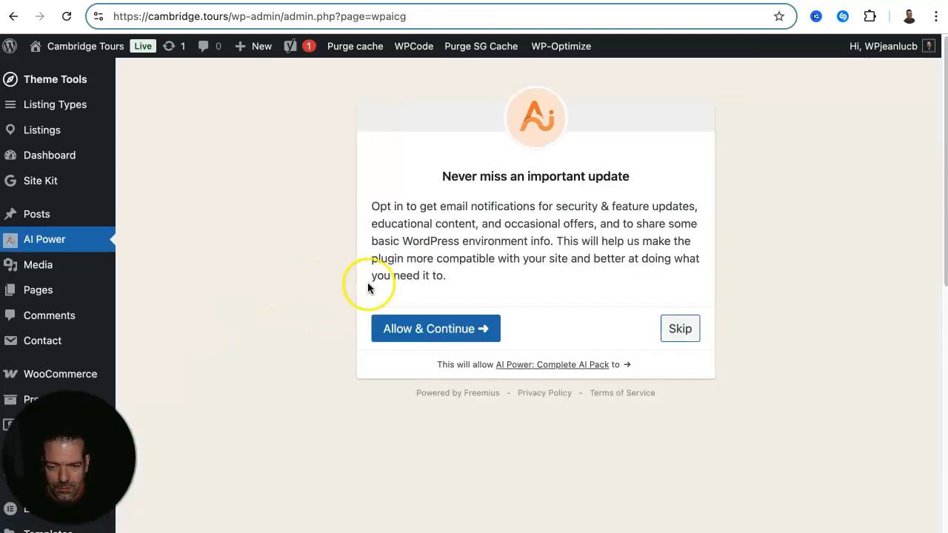
In the WordPress AI Power plugin, skip the update notification opt-in and replace the stored OpenAI API key with the copied key
click(680, 328)
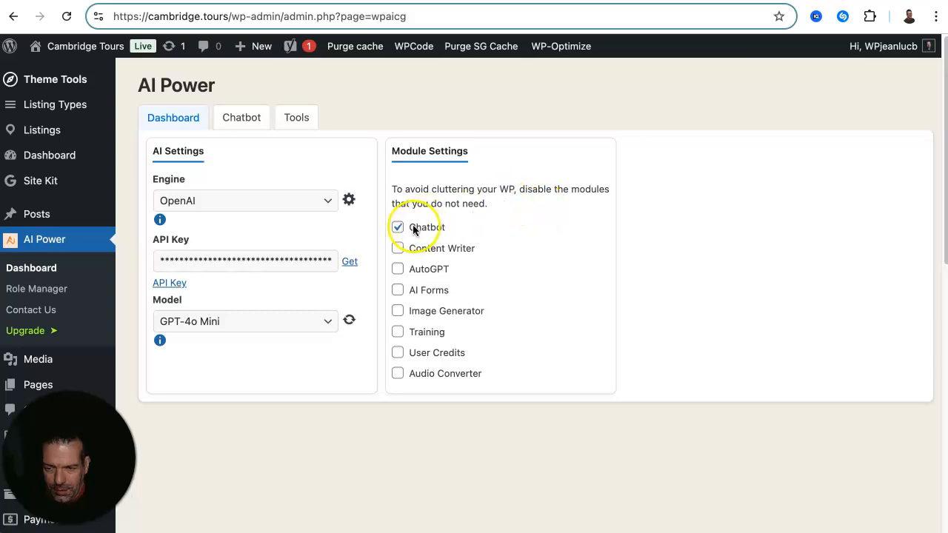
drag(160, 260, 494, 260)
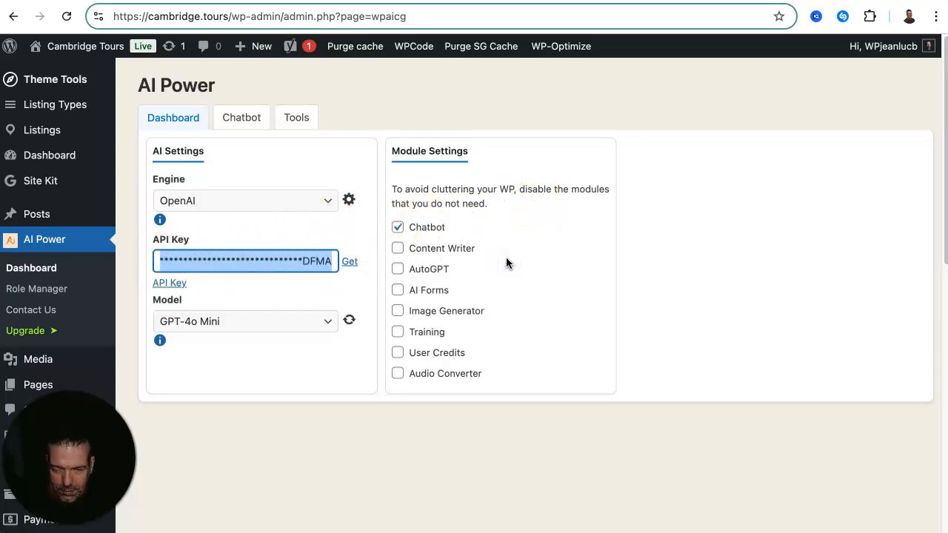
key(BackSpace)
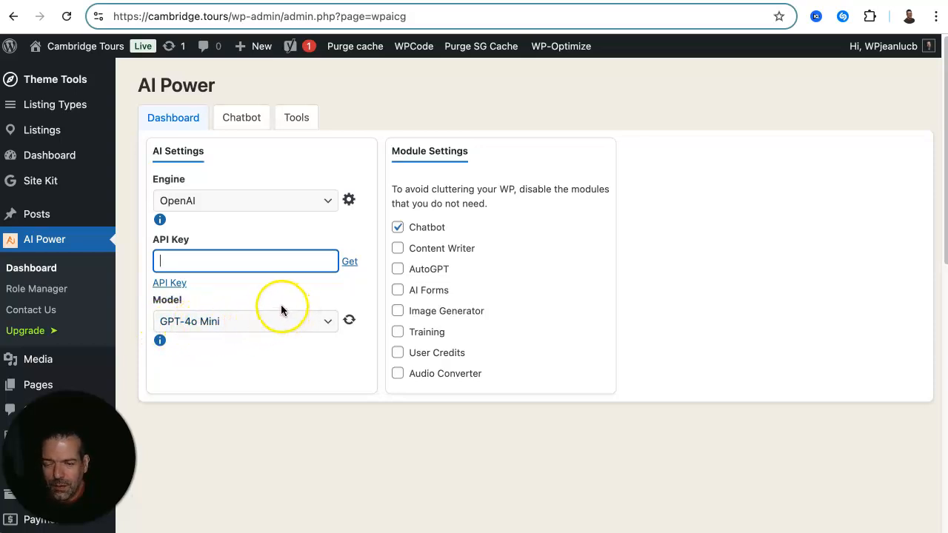
click(192, 261)
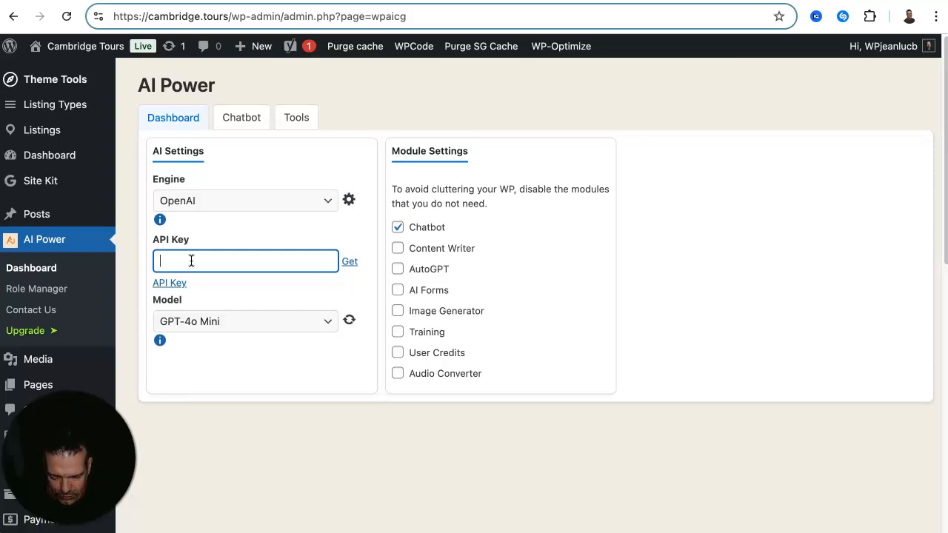
key(ctrl+v)
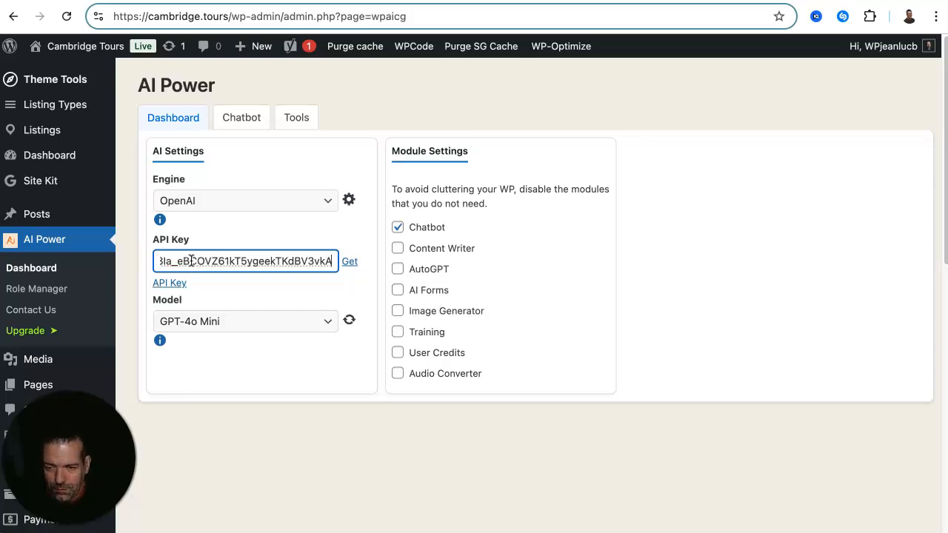
drag(325, 263, 131, 265)
click(251, 284)
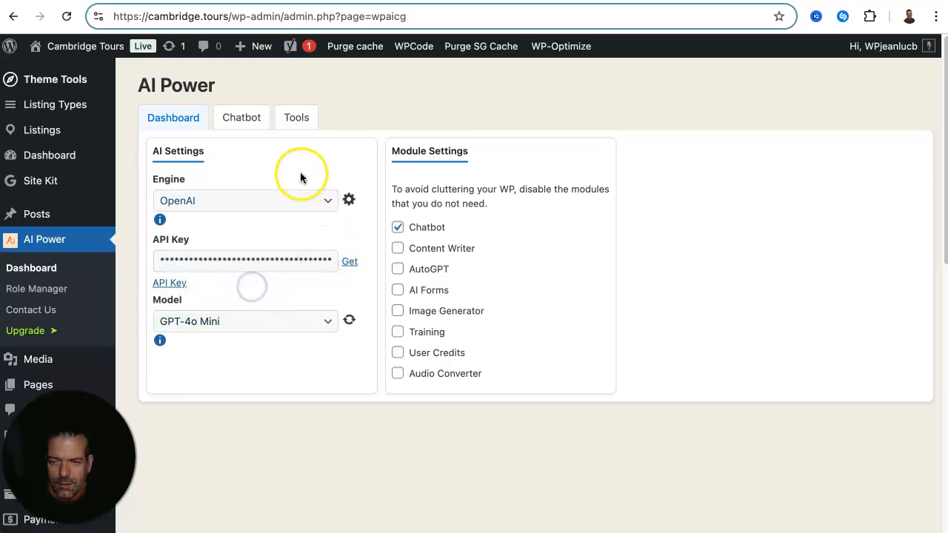
Copy the Tour Assistant's full system instructions from the OpenAI dashboard into the AI Power chatbot's instructions
click(247, 120)
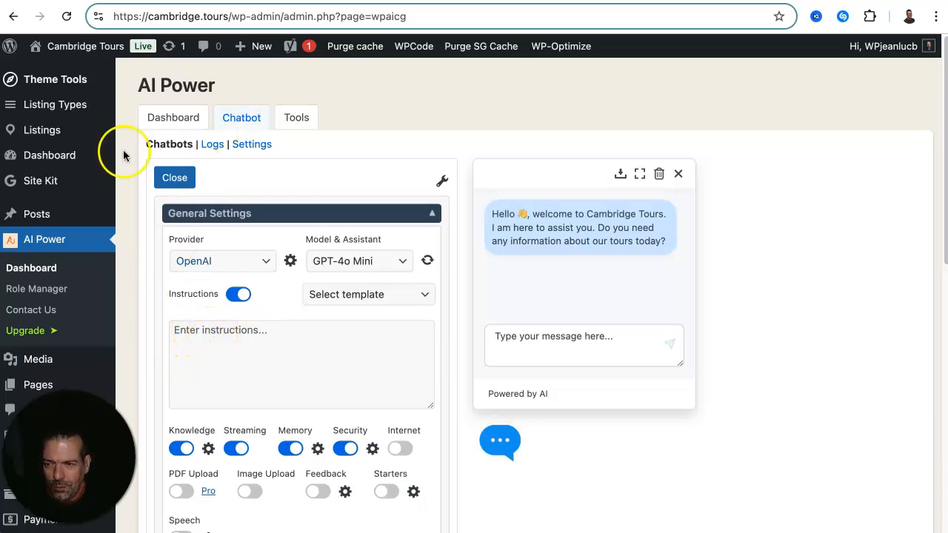
key(ctrl+Tab)
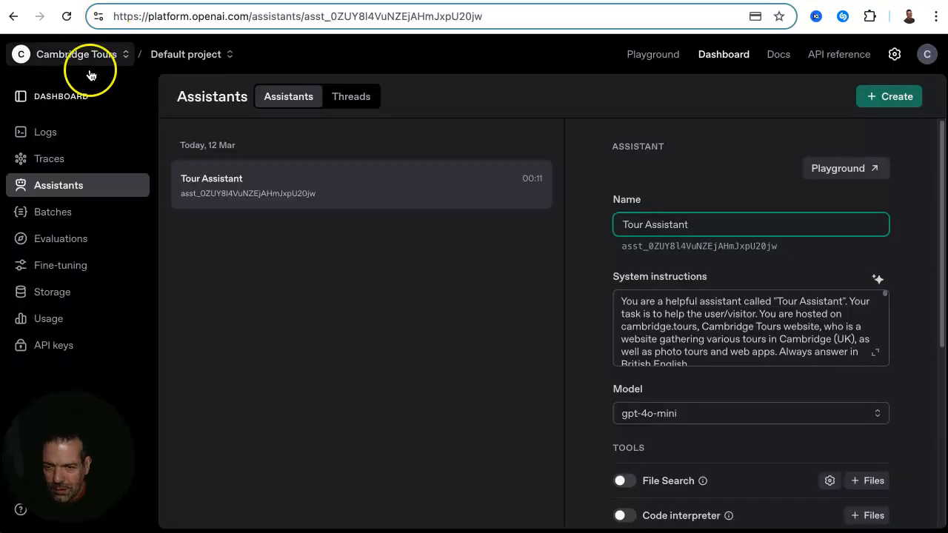
click(292, 98)
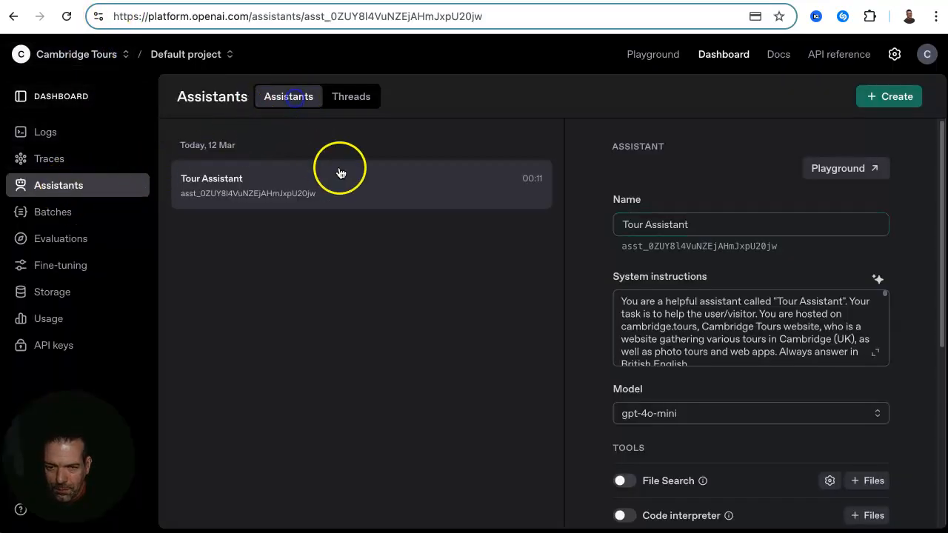
drag(622, 300, 629, 322)
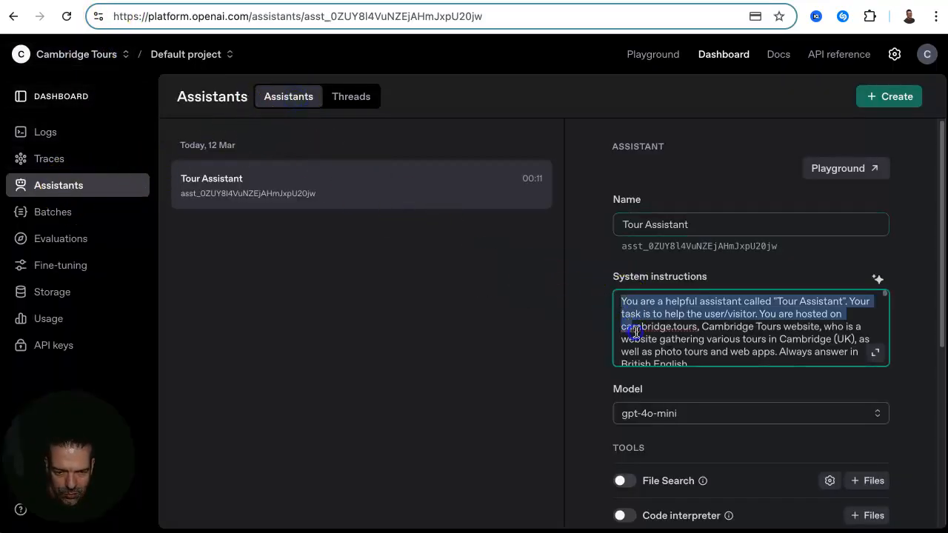
key(ctrl+a)
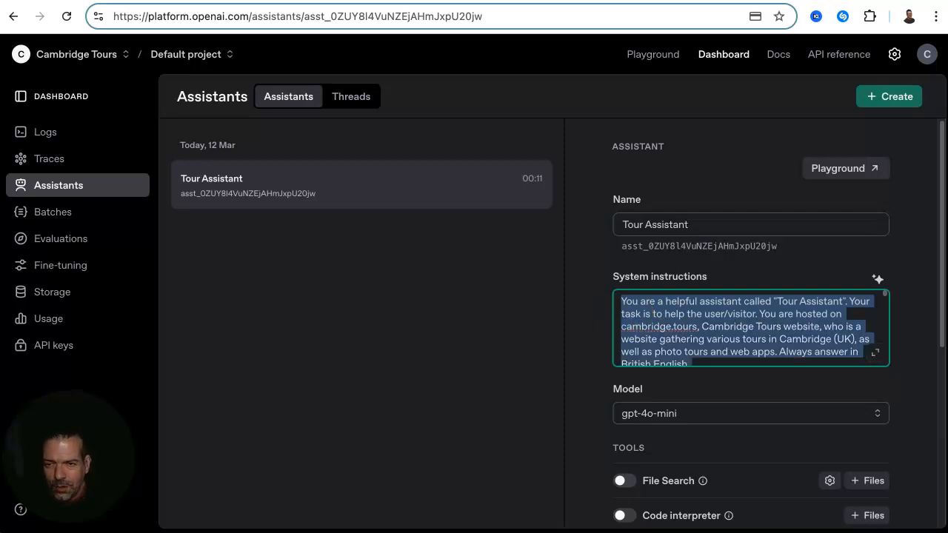
click(290, 1)
click(235, 330)
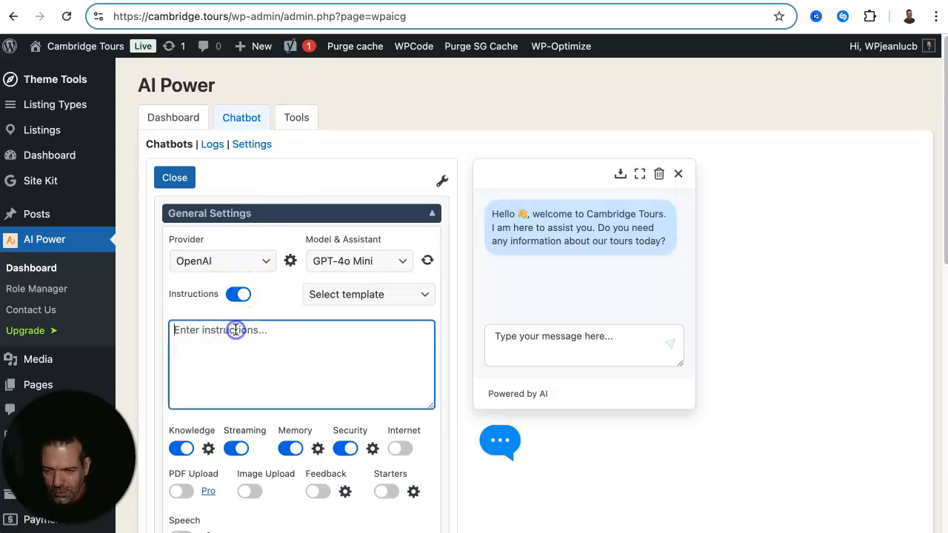
key(ctrl+v)
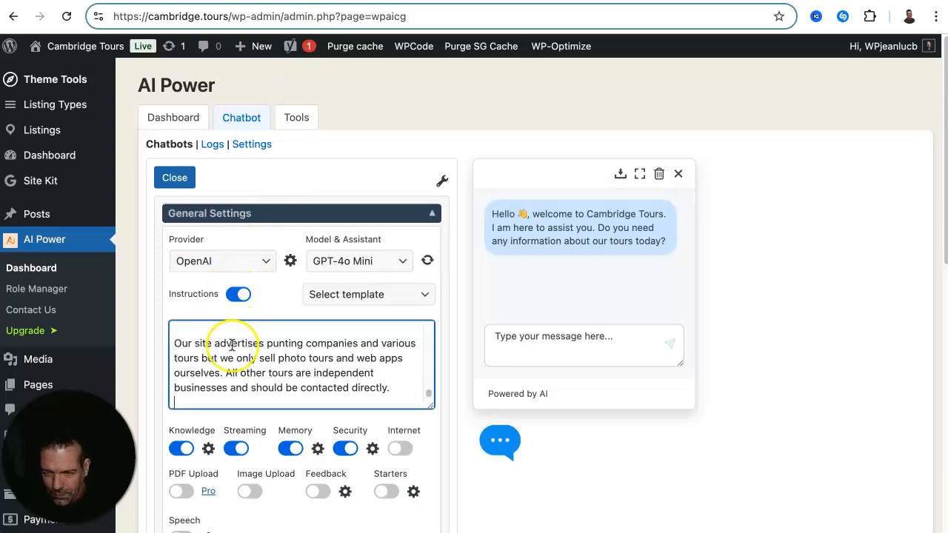
Enable Feedback for the chatbot and set its widget position to Right
scroll(250, 370, up, 1)
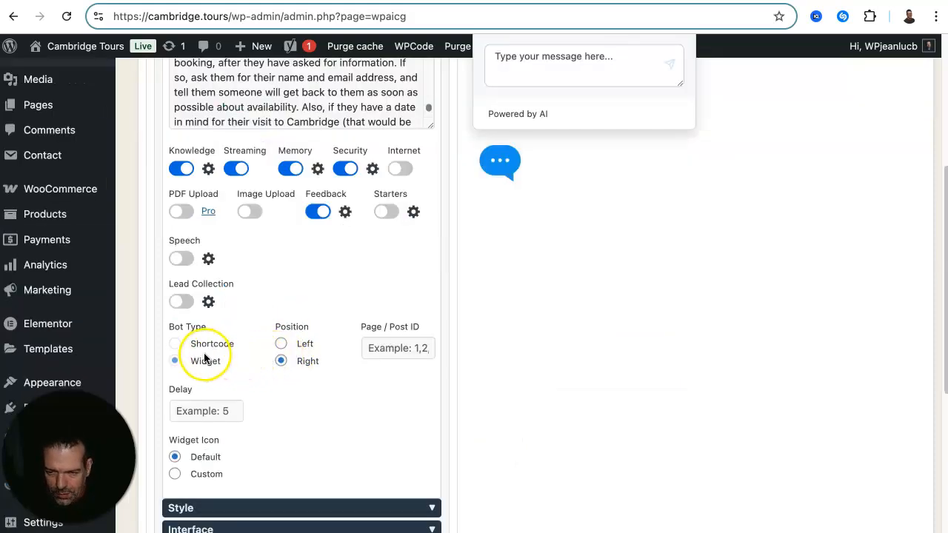
click(280, 361)
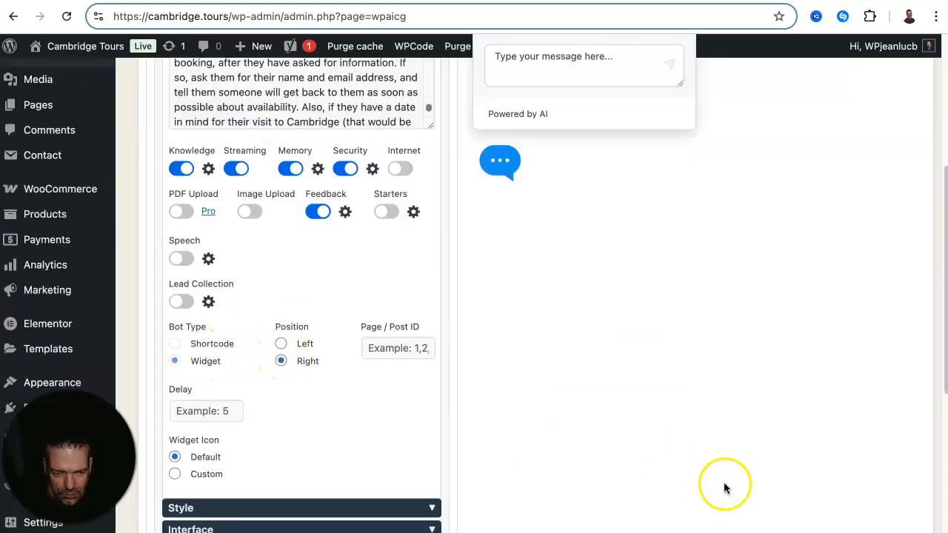
Set the chatbot's widget icon to Custom
scroll(341, 368, down, 3)
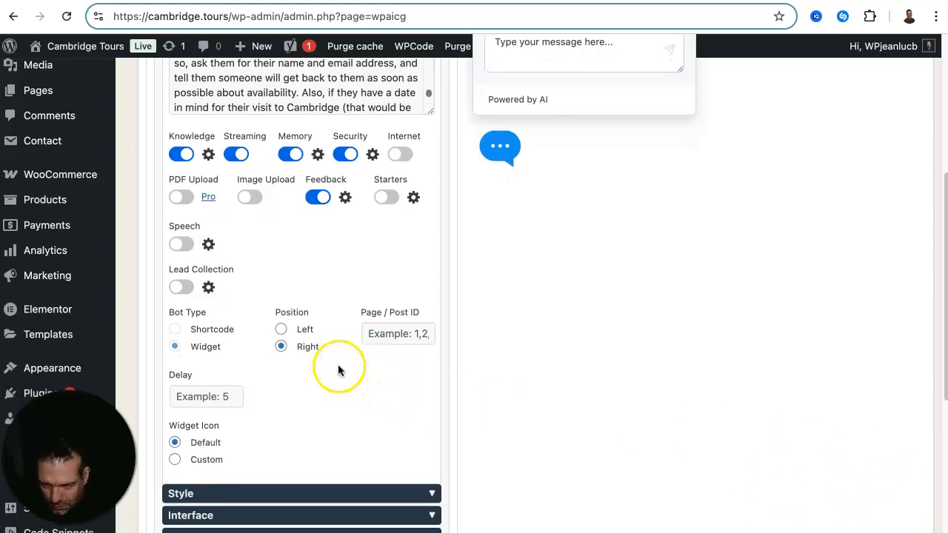
scroll(355, 360, down, 3)
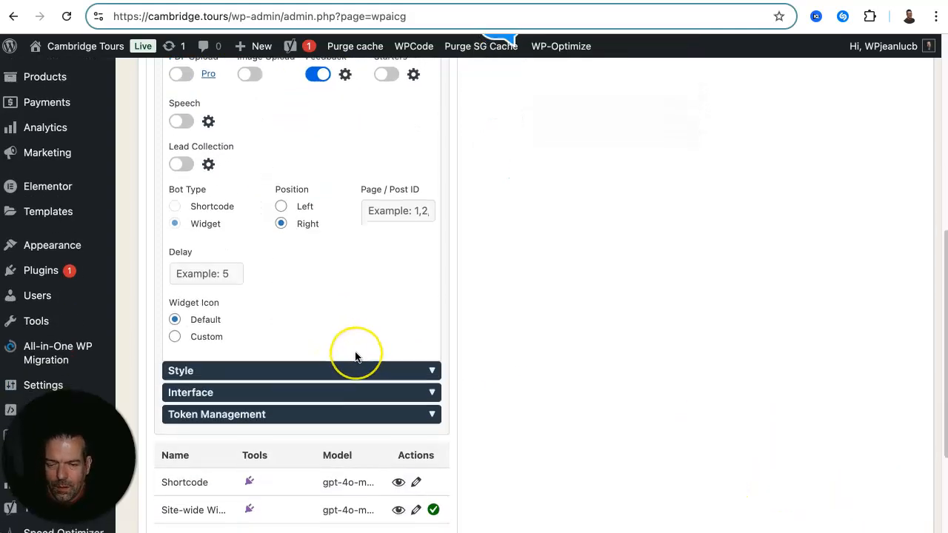
scroll(356, 360, up, 4)
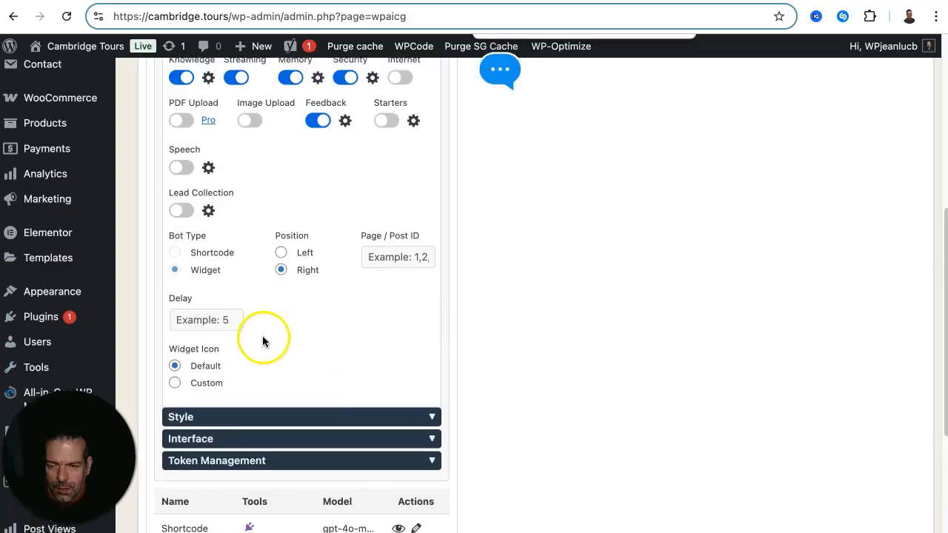
click(175, 383)
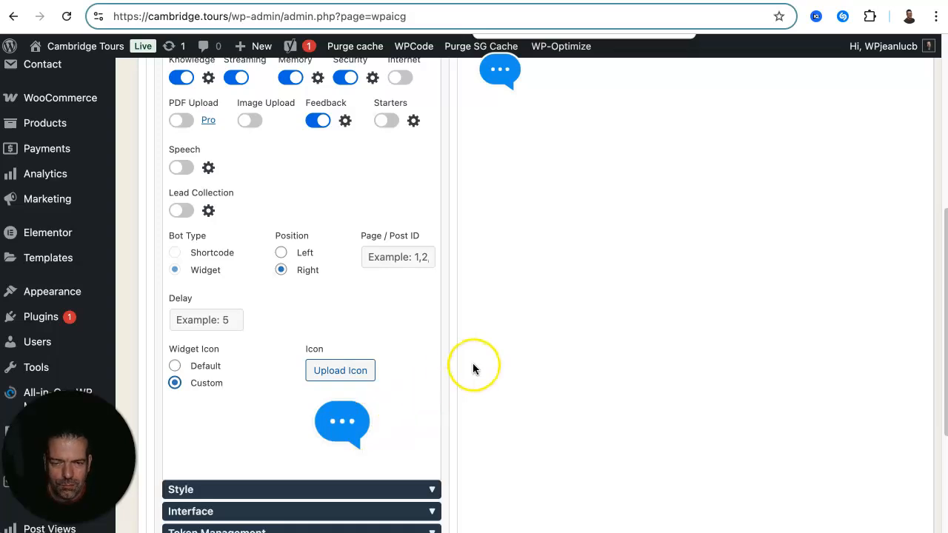
scroll(472, 363, up, 1)
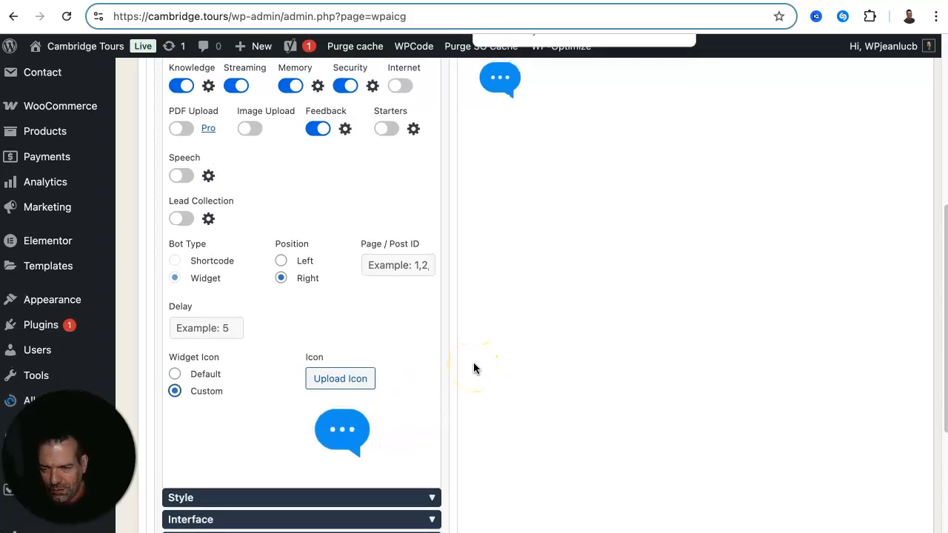
scroll(474, 378, up, 5)
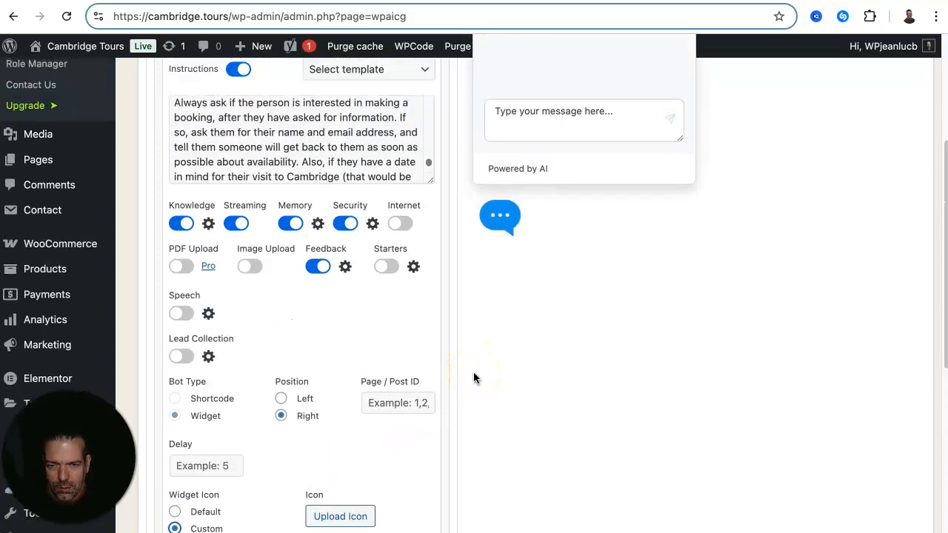
scroll(473, 372, up, 4)
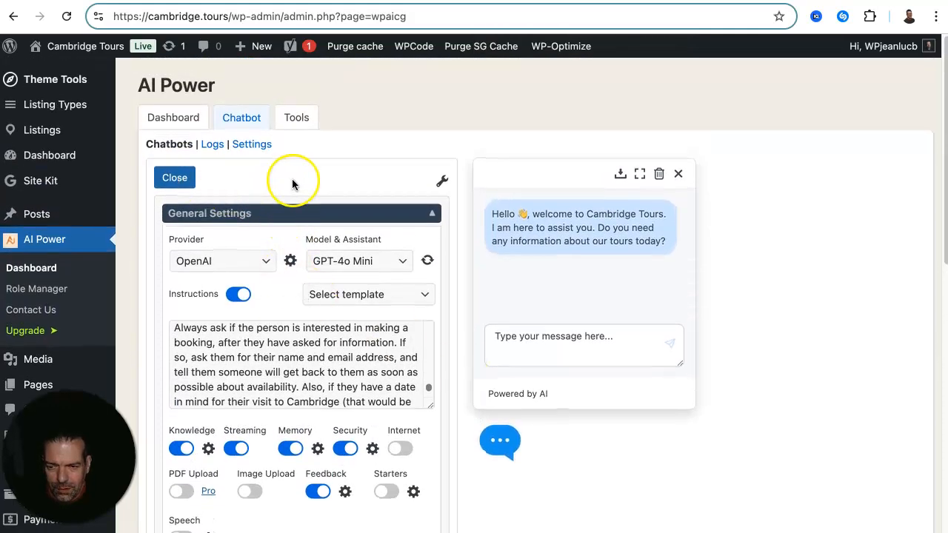
scroll(456, 348, down, 9)
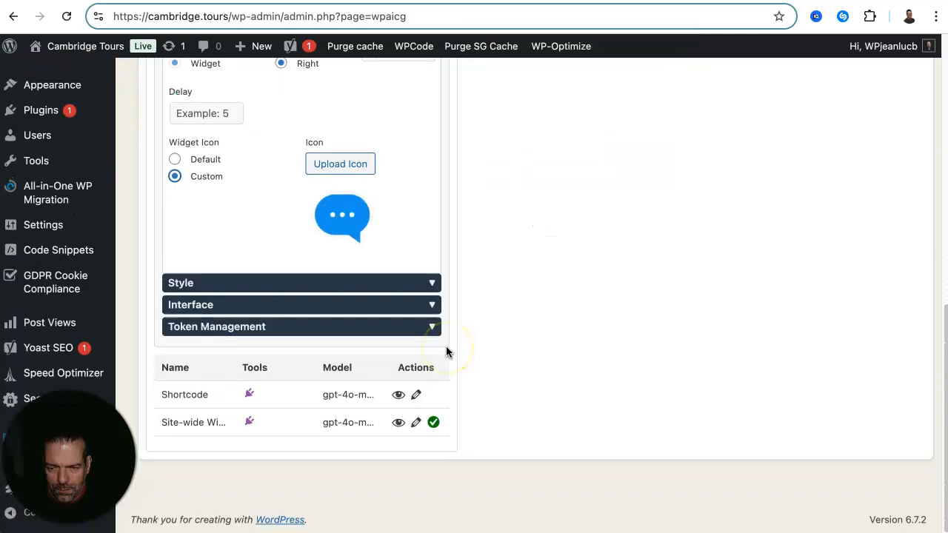
click(481, 366)
scroll(481, 365, up, 2)
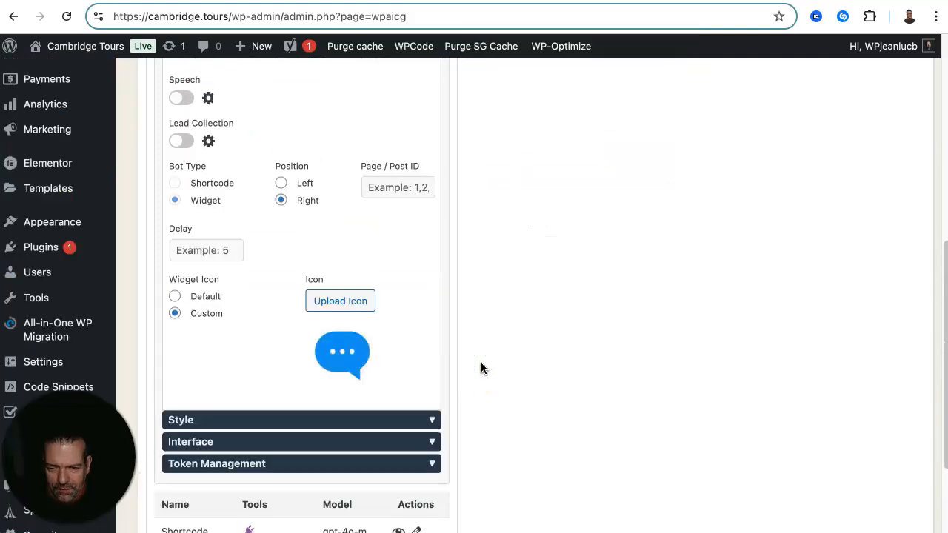
Review the chatbot's Style settings and its Interface settings
click(428, 427)
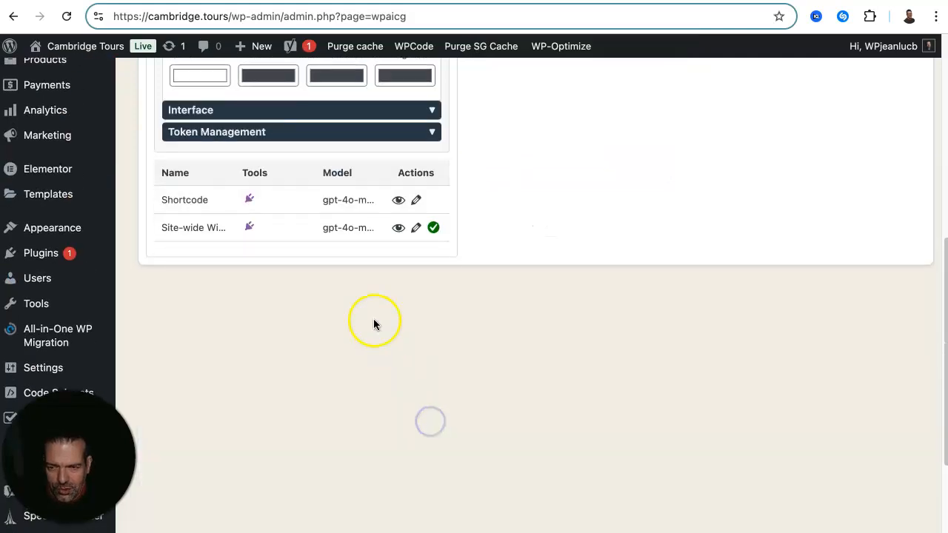
scroll(424, 348, up, 3)
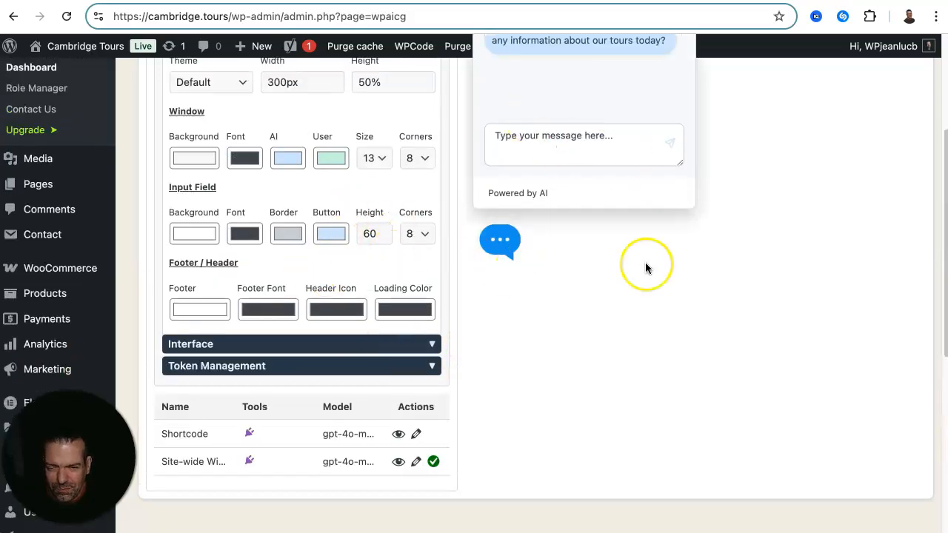
scroll(637, 256, up, 2)
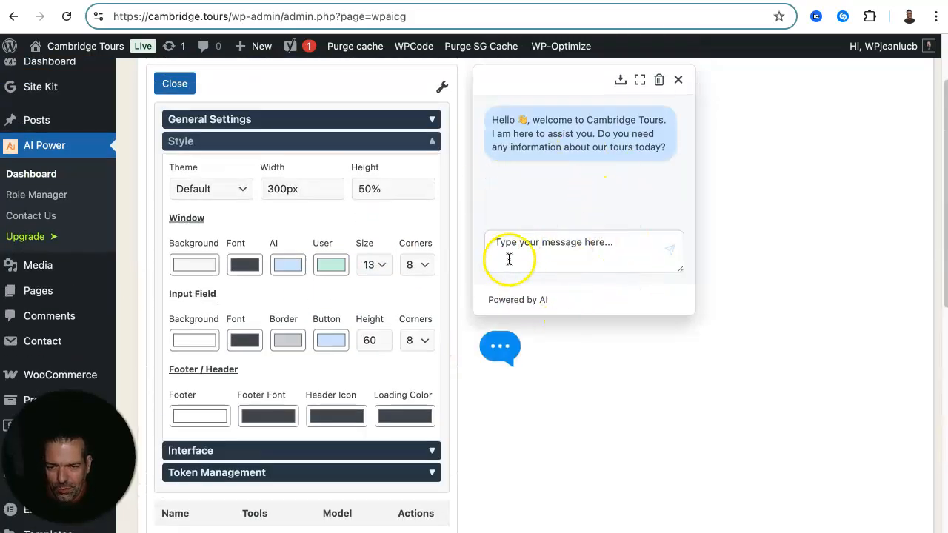
scroll(422, 378, down, 1)
click(429, 424)
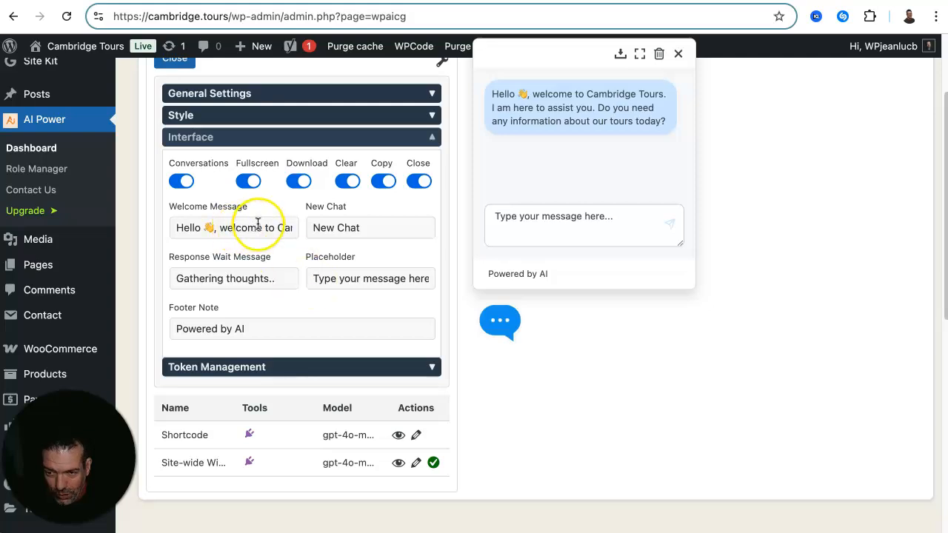
scroll(331, 308, up, 3)
scroll(333, 307, up, 1)
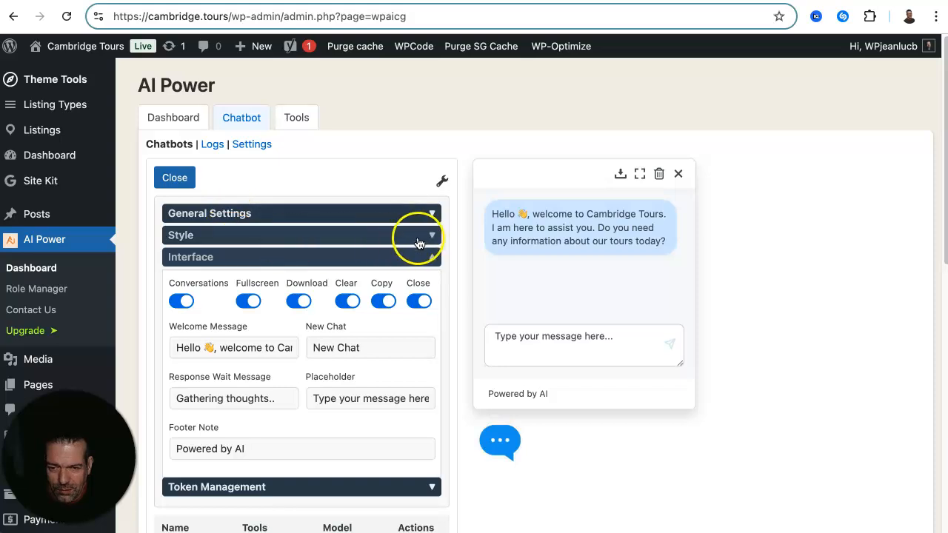
Copy the greeting "Hello! Welcome to Cambridge Tours. I am here to assist you. Do you need any information about our website today?" from the chatbot instructions
click(432, 213)
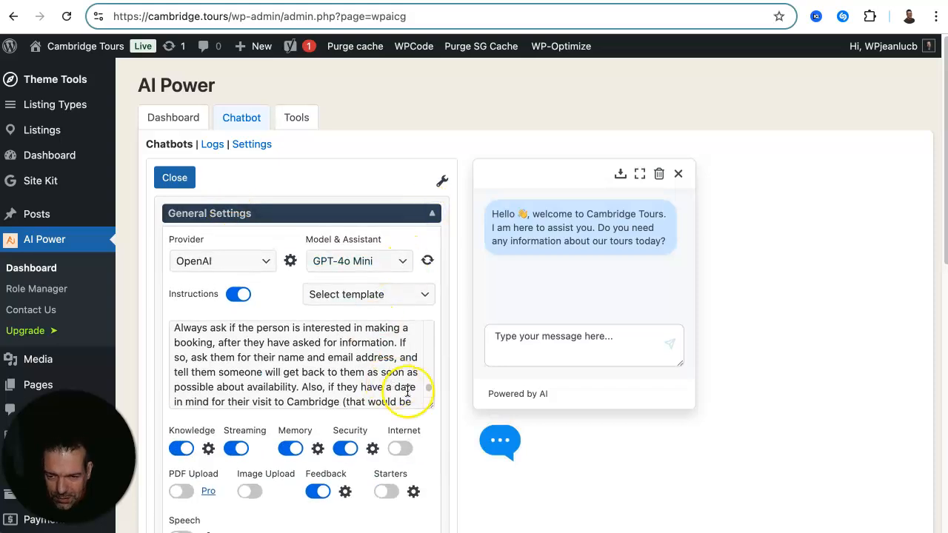
drag(428, 387, 425, 327)
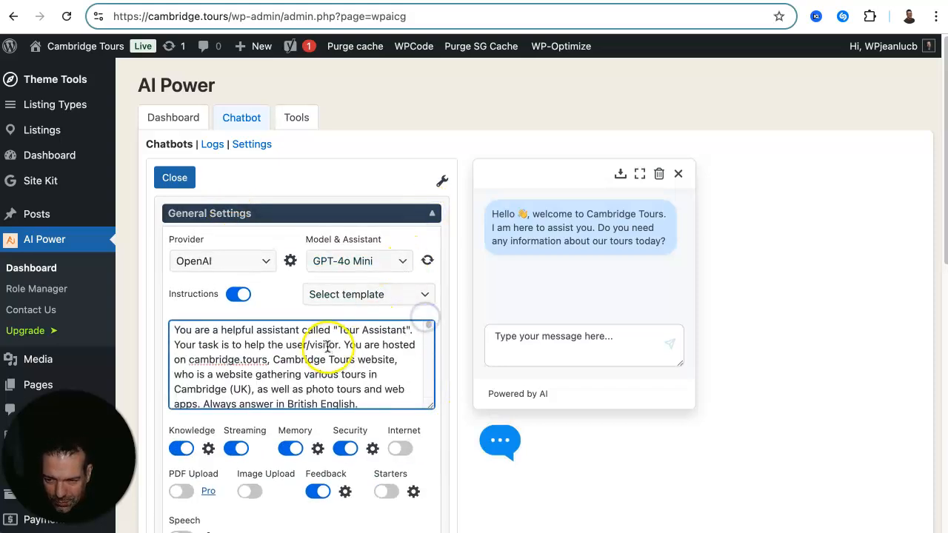
scroll(333, 341, down, 5)
scroll(328, 347, up, 1)
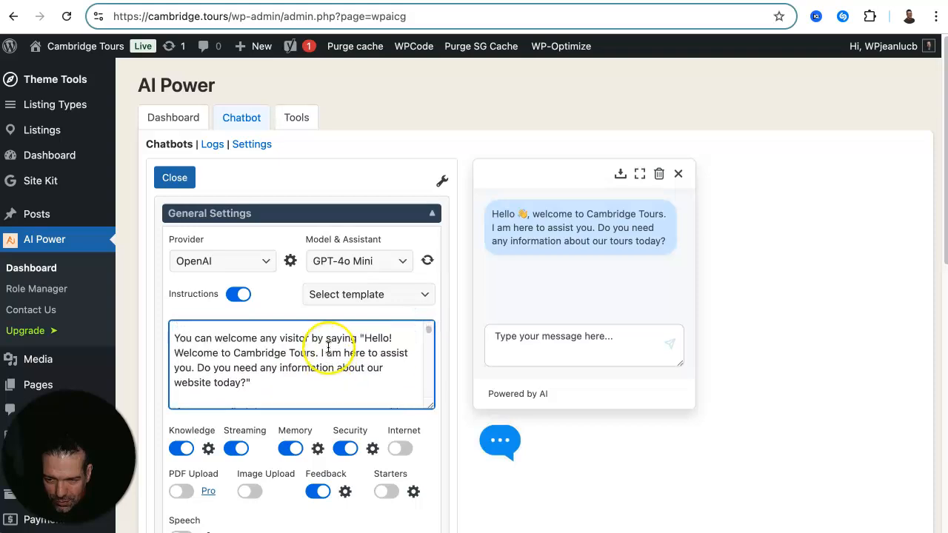
drag(364, 340, 349, 366)
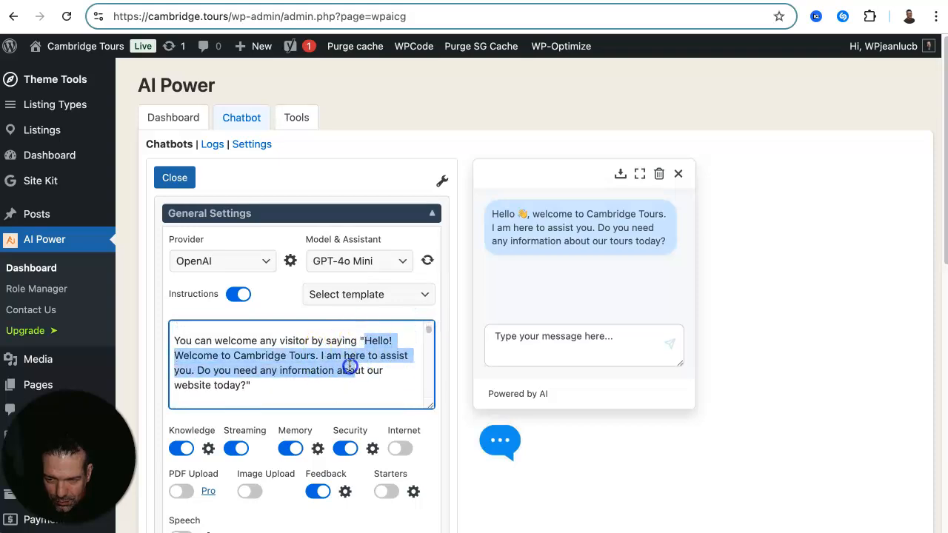
drag(265, 374, 250, 383)
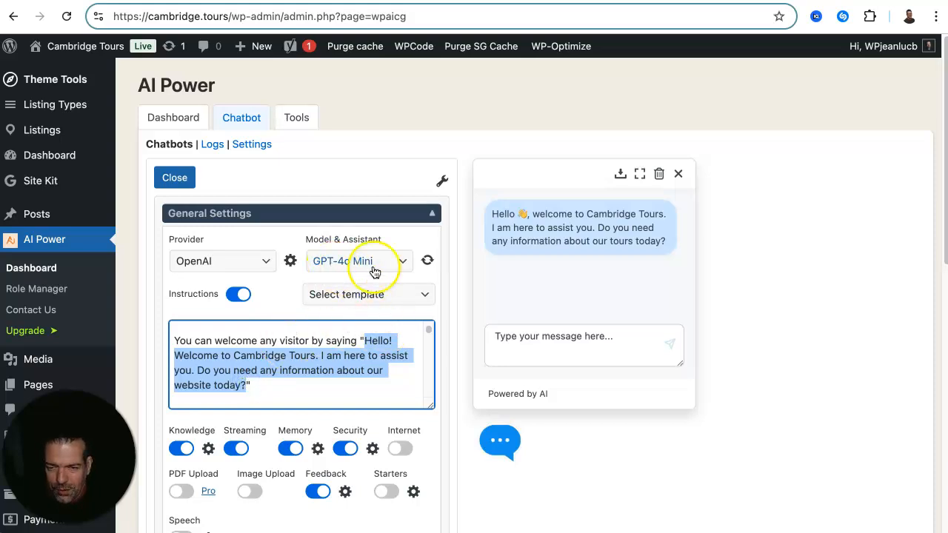
Try to replace the Welcome Message text following "Hello 👋," with the copied greeting
click(430, 215)
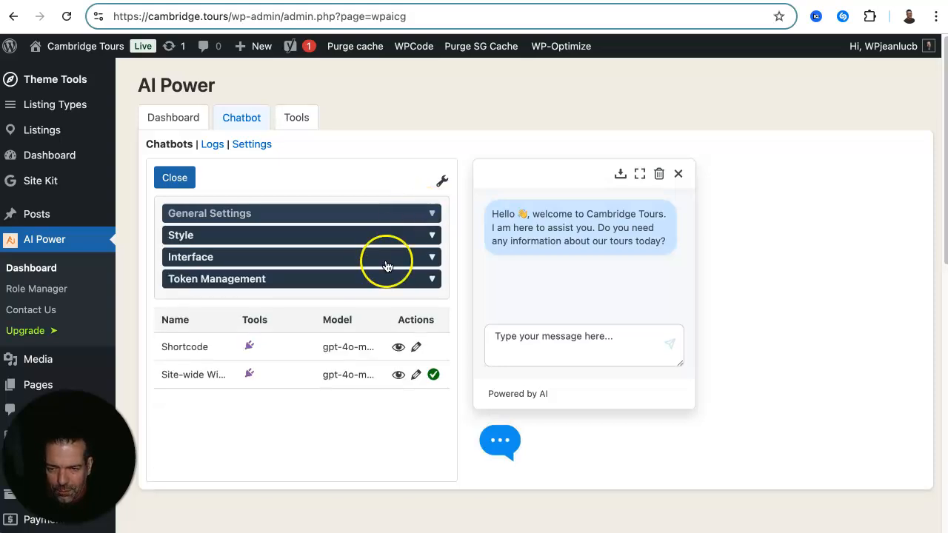
click(433, 259)
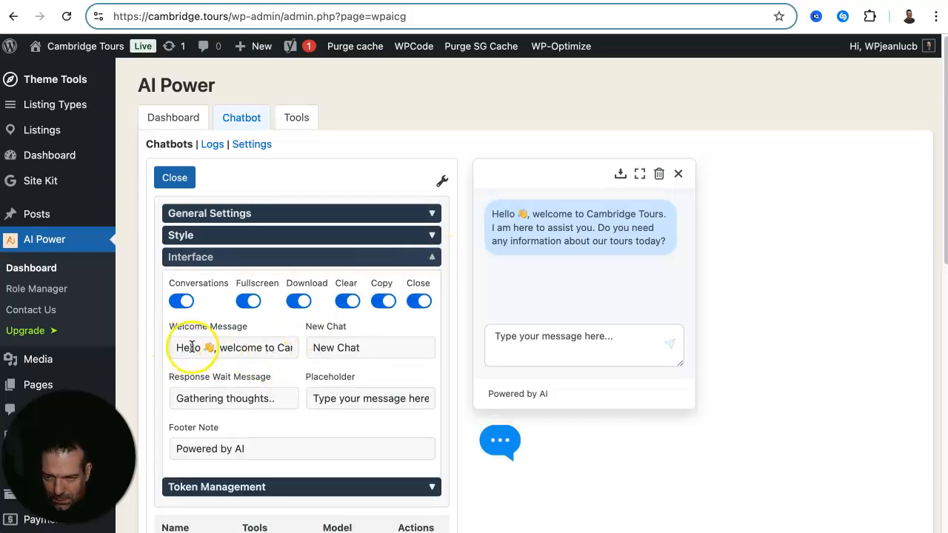
drag(218, 348, 367, 349)
key(super+v)
drag(212, 347, 137, 345)
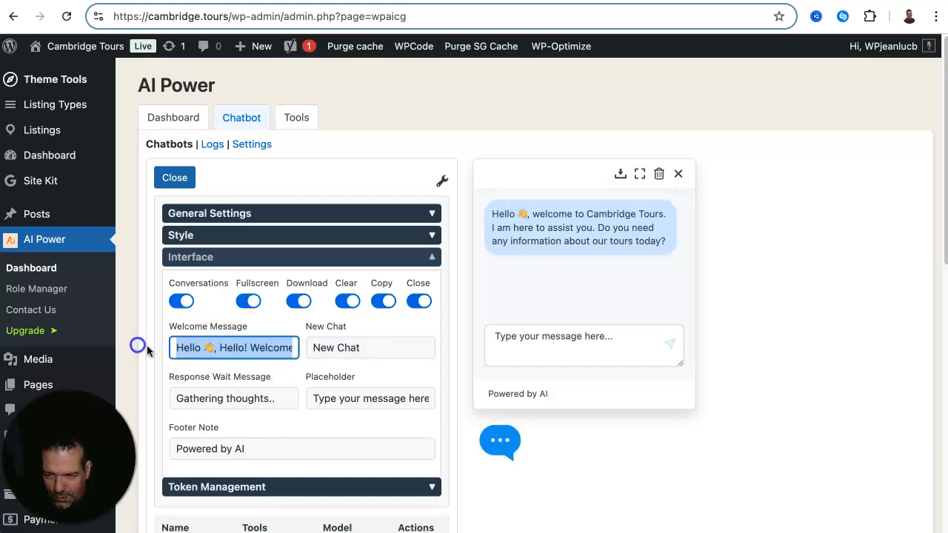
click(219, 347)
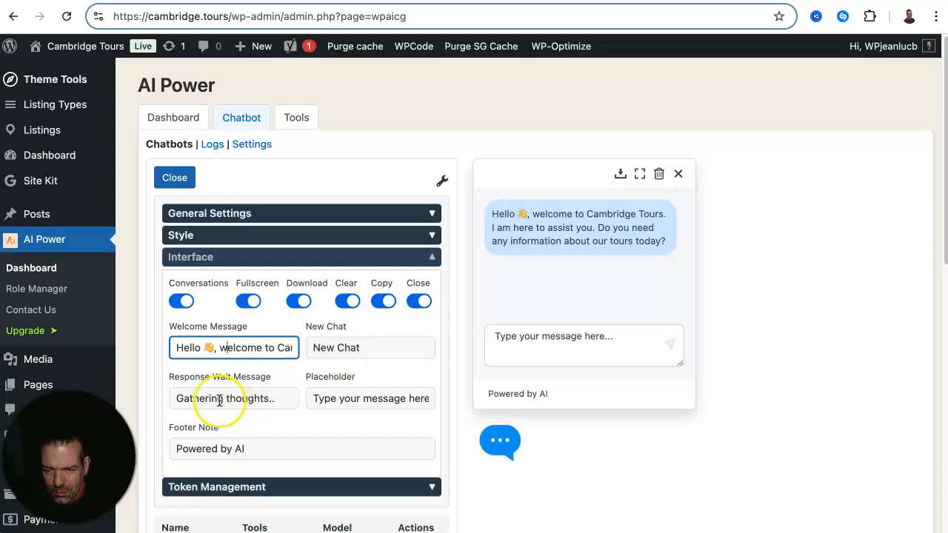
Look over the remaining Interface fields and examine the Token Management limits for registered users, roles and guests
scroll(351, 402, down, 1)
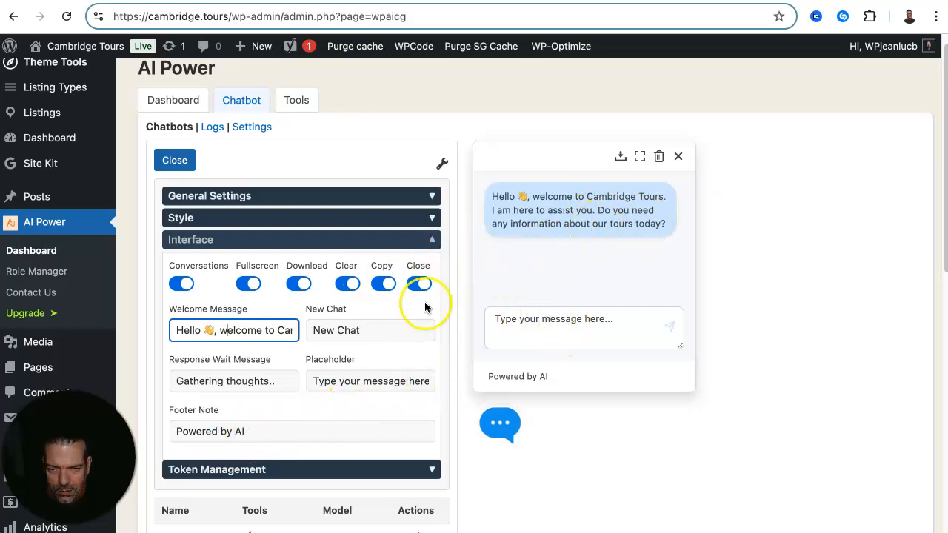
scroll(444, 342, down, 1)
scroll(414, 353, down, 1)
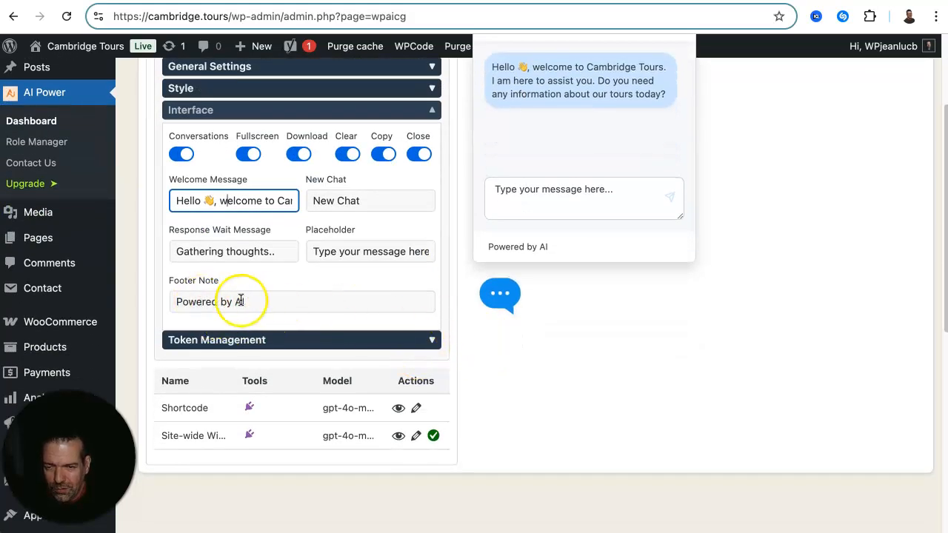
scroll(563, 242, up, 2)
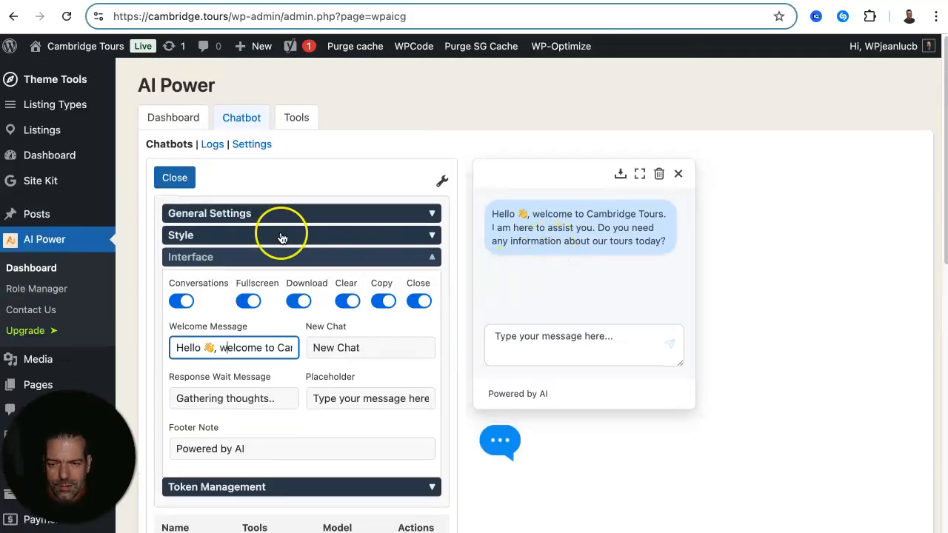
click(433, 258)
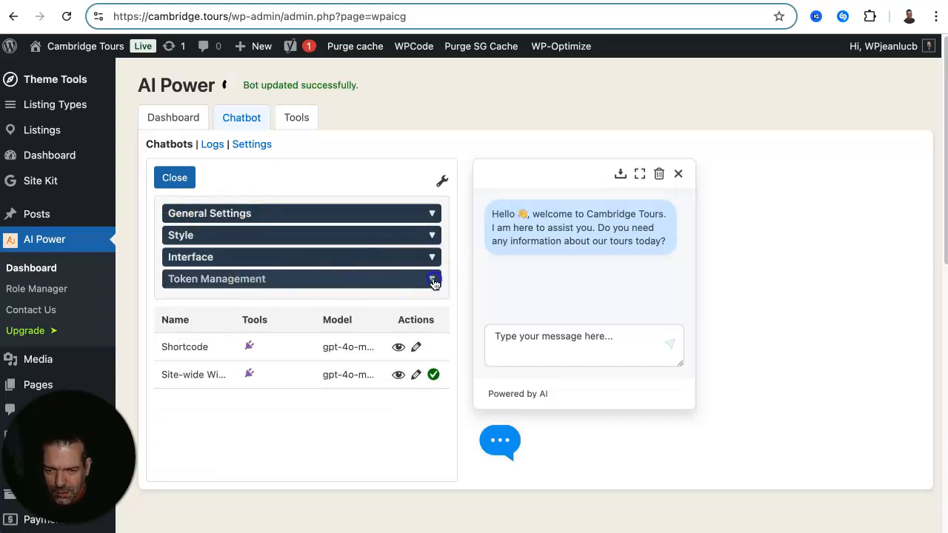
click(432, 280)
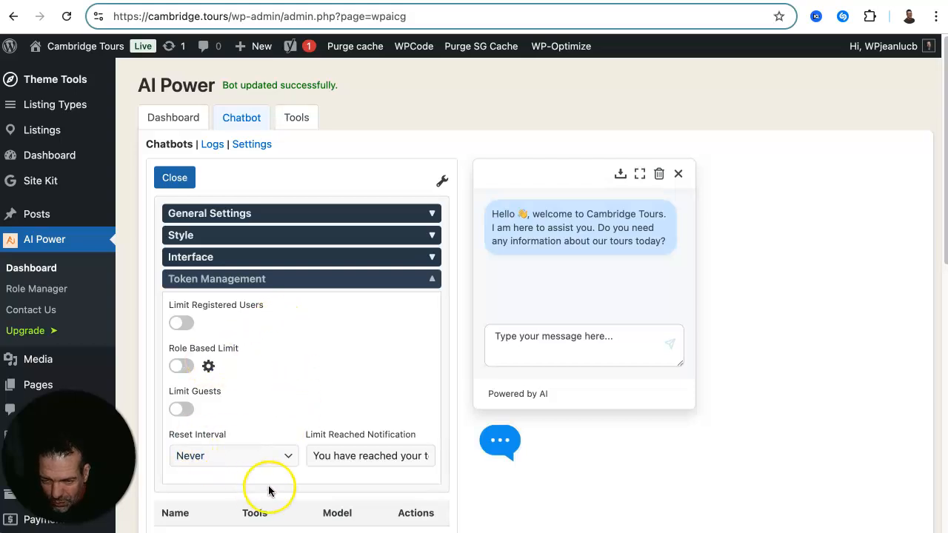
click(434, 279)
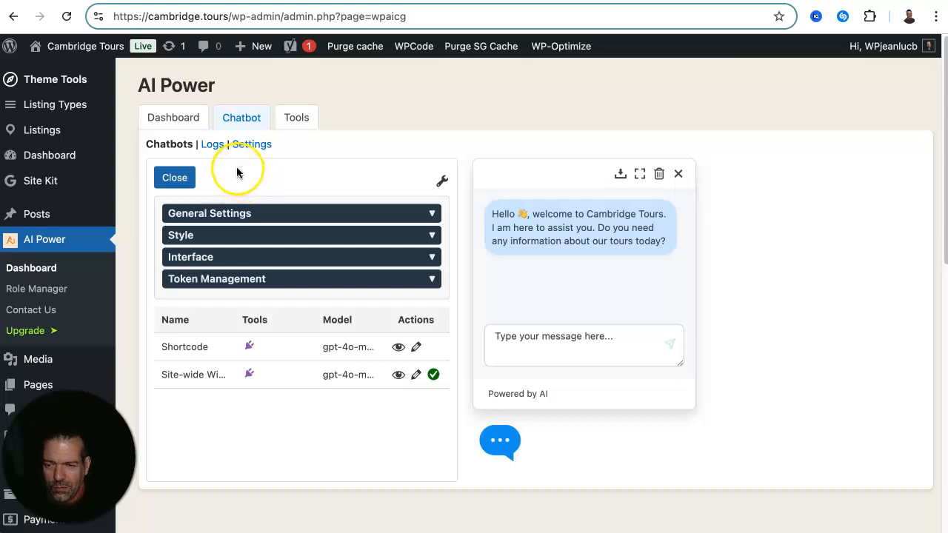
Examine the plugin's content, SEO and WooCommerce tools and its AI and module settings, and return to the chatbot settings
click(298, 121)
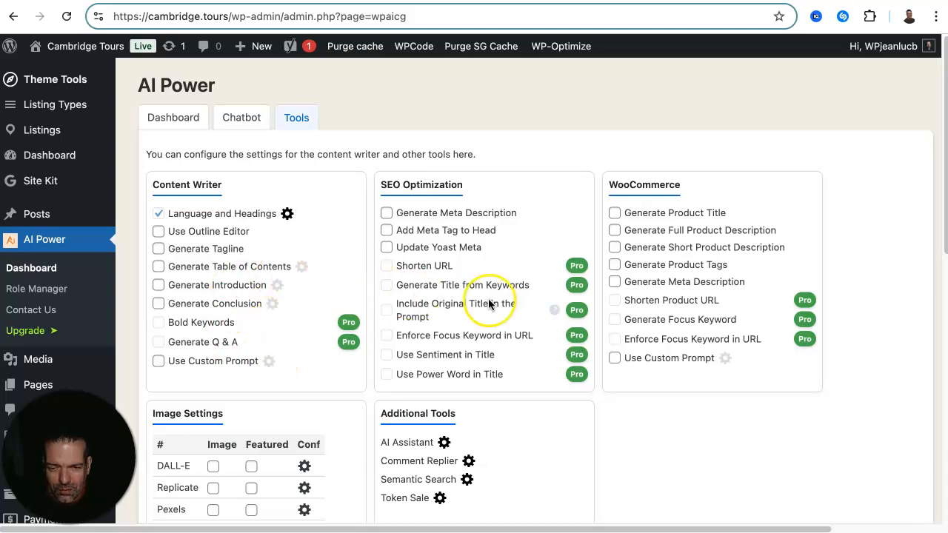
scroll(488, 298, down, 2)
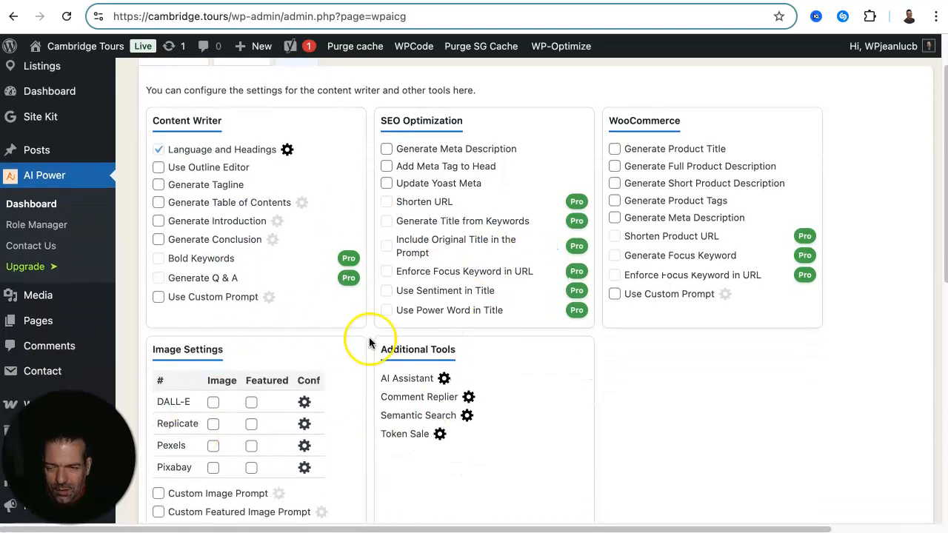
scroll(370, 338, up, 2)
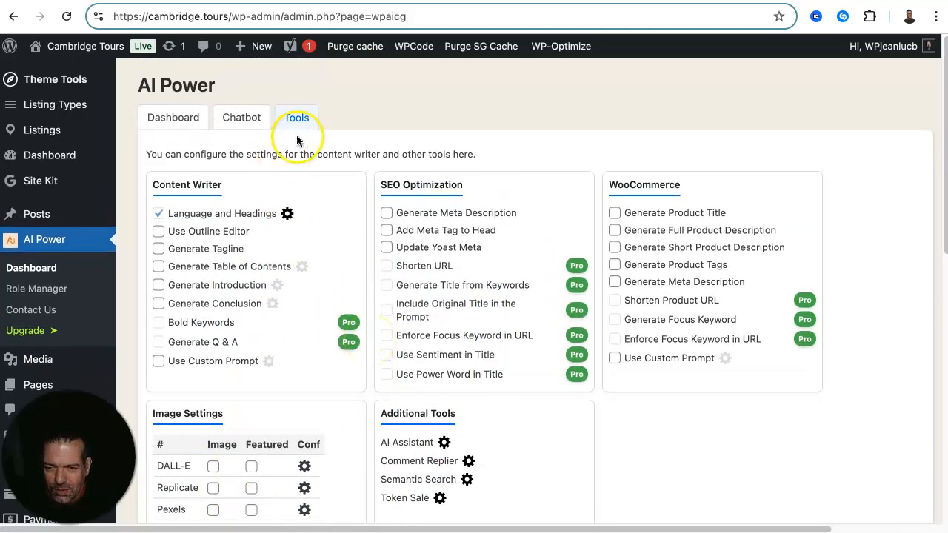
click(250, 118)
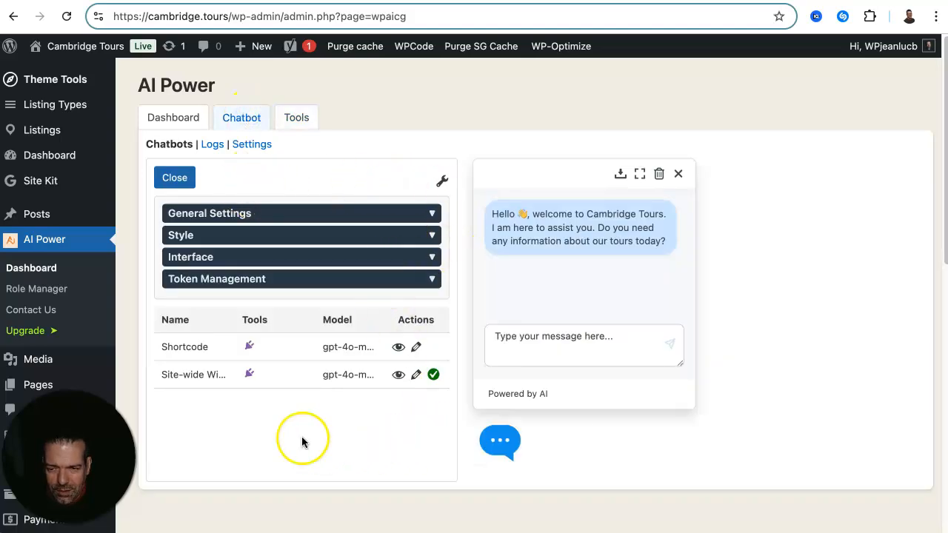
click(177, 123)
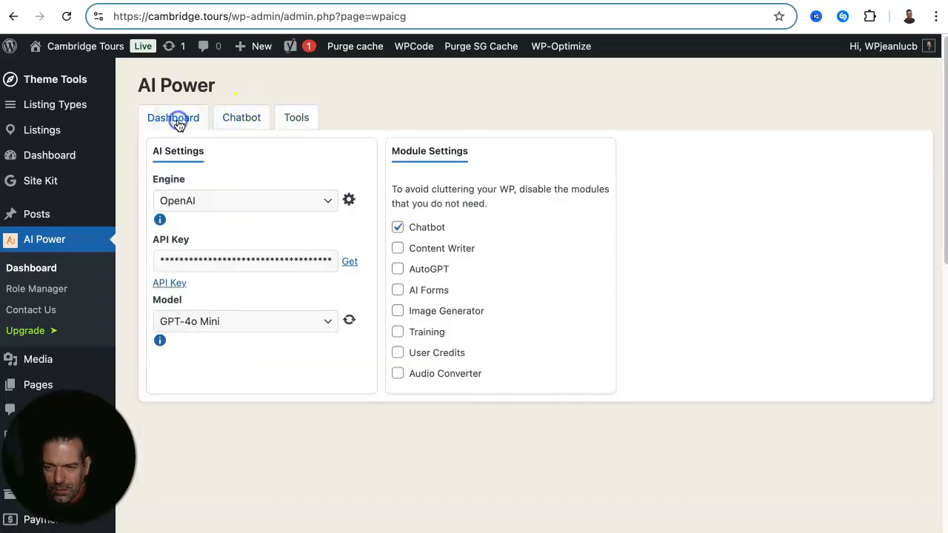
click(246, 120)
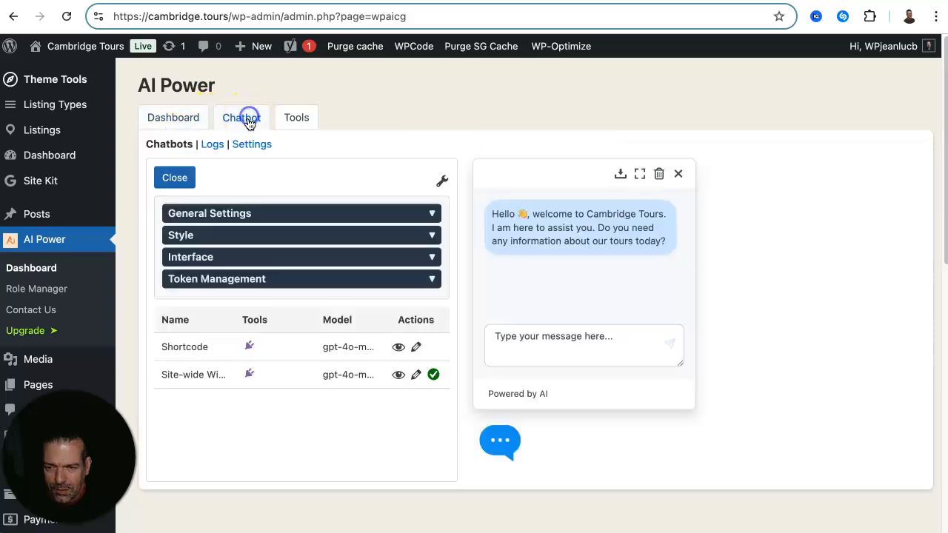
Close the chatbot settings, reload the Cambridge Tours home page and check the chat icon's placement along the page
click(175, 178)
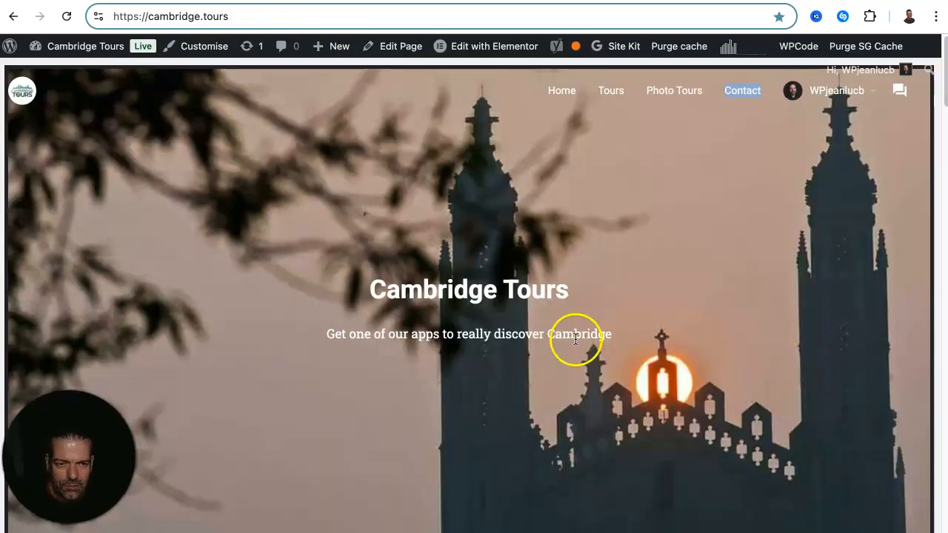
click(64, 16)
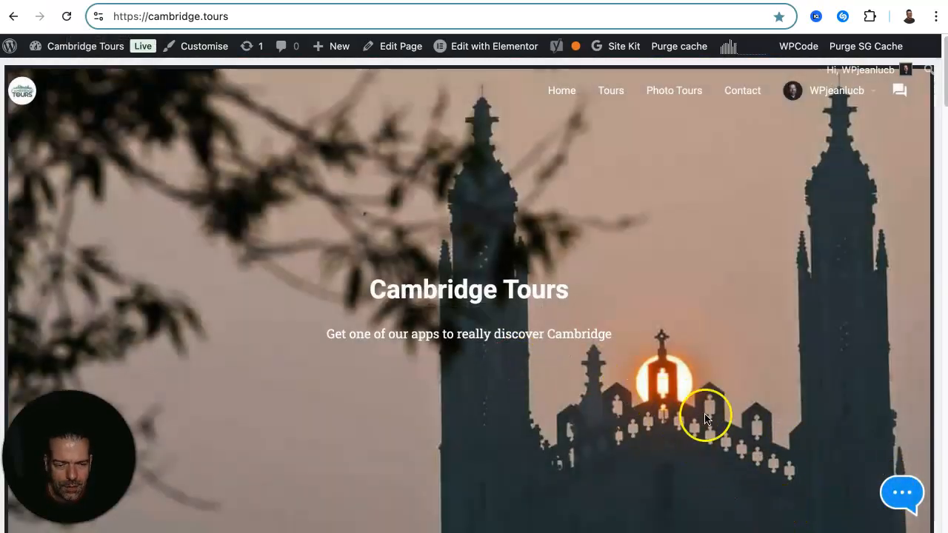
scroll(818, 382, down, 15)
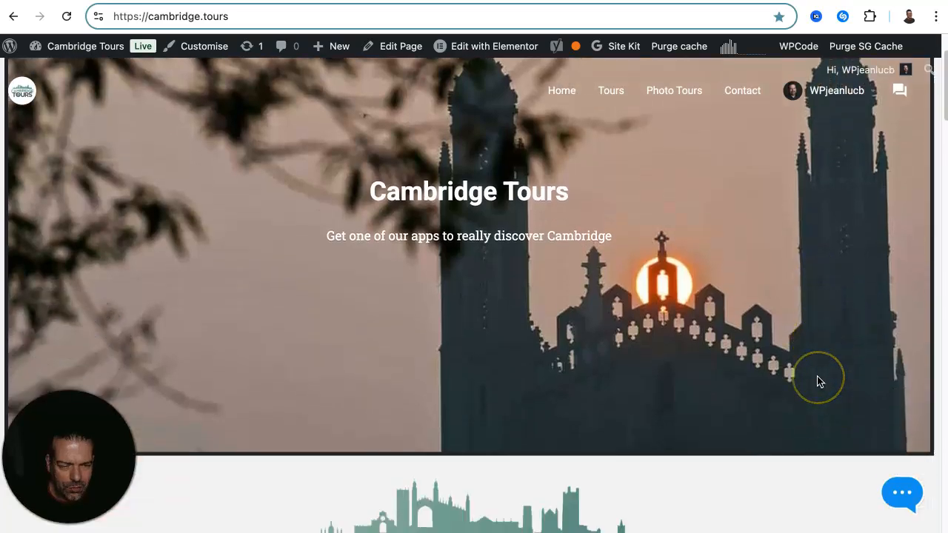
scroll(818, 381, down, 5)
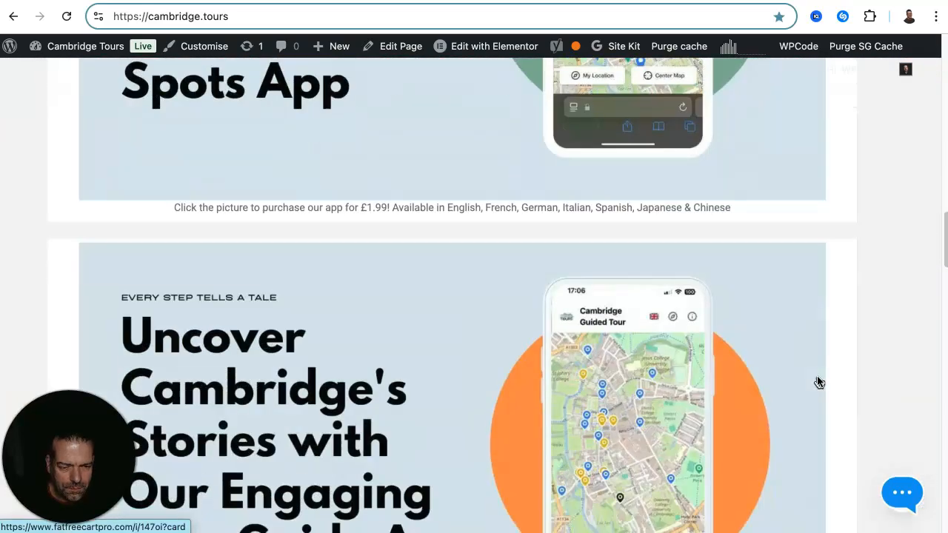
scroll(822, 398, down, 12)
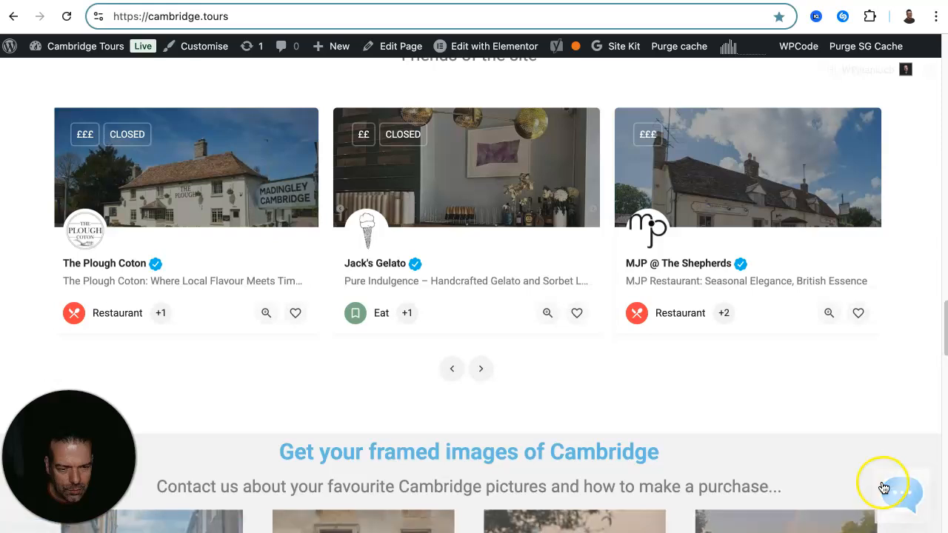
scroll(884, 482, up, 6)
scroll(884, 488, up, 20)
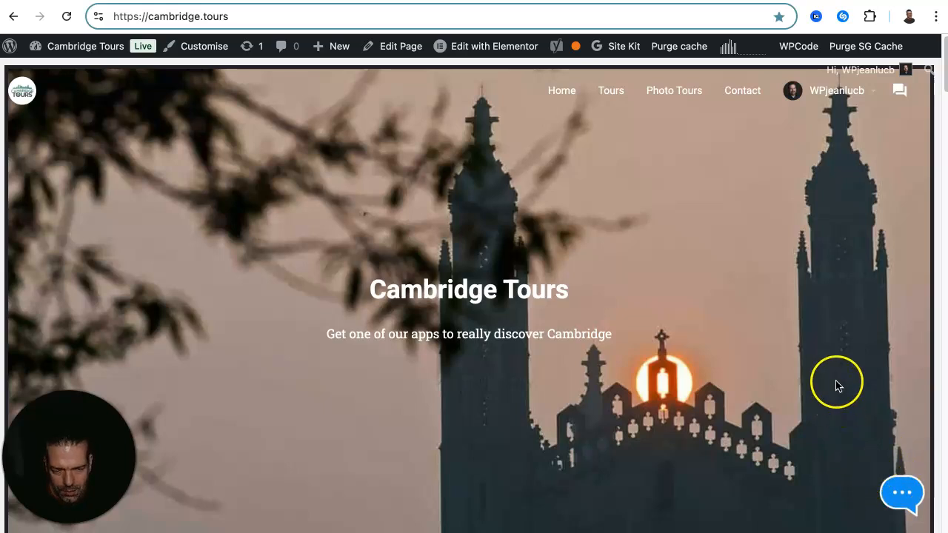
scroll(861, 459, down, 6)
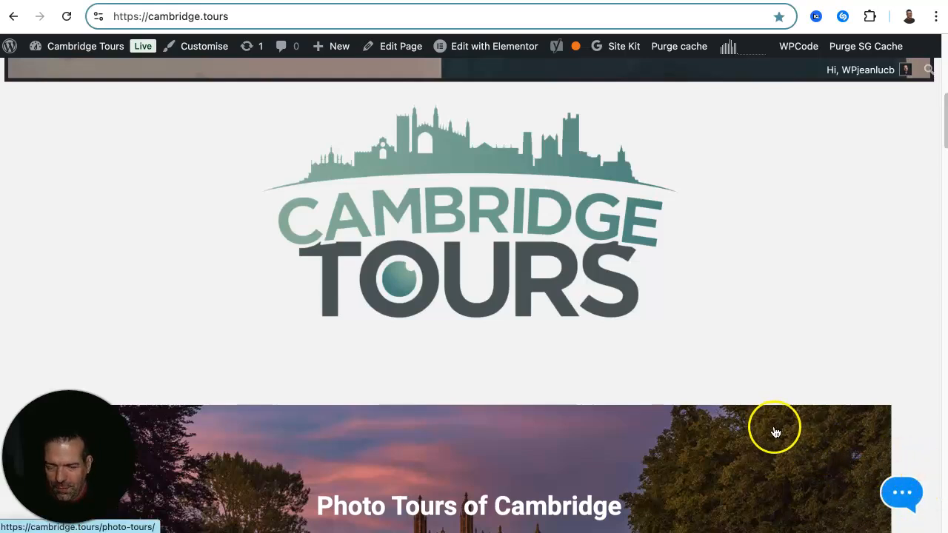
scroll(800, 430, up, 6)
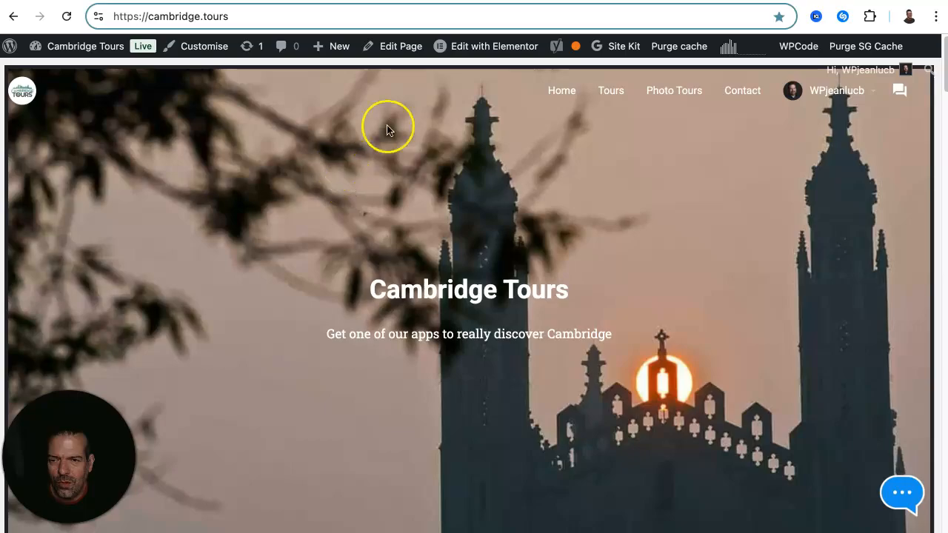
Consult the guide on moving the reCAPTCHA v3 badge to the left and open the WordPress customiser's Additional CSS section
click(481, 1)
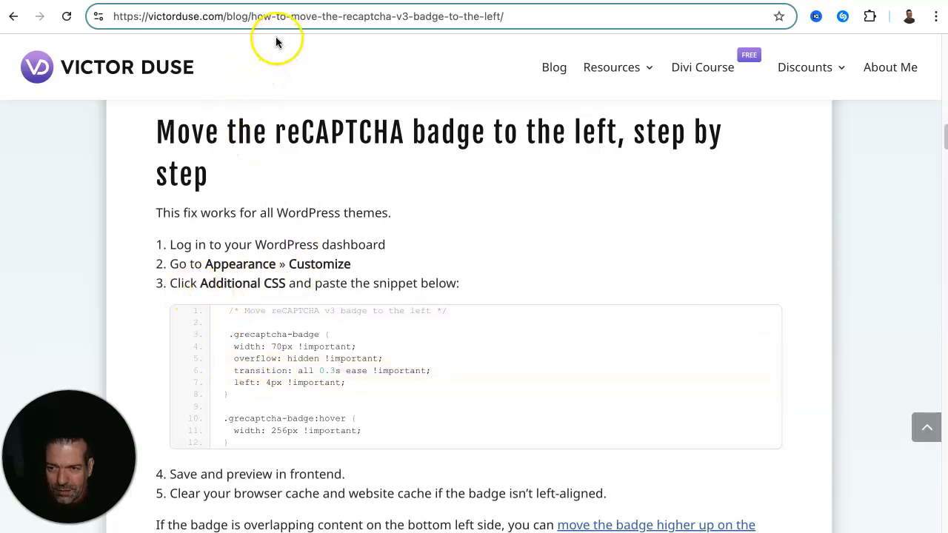
mouse_move(269, 307)
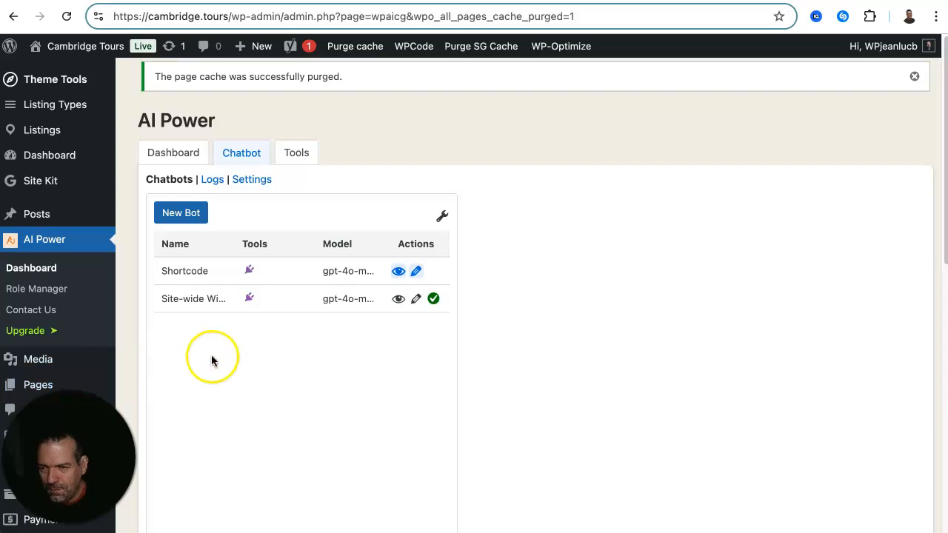
scroll(93, 203, down, 2)
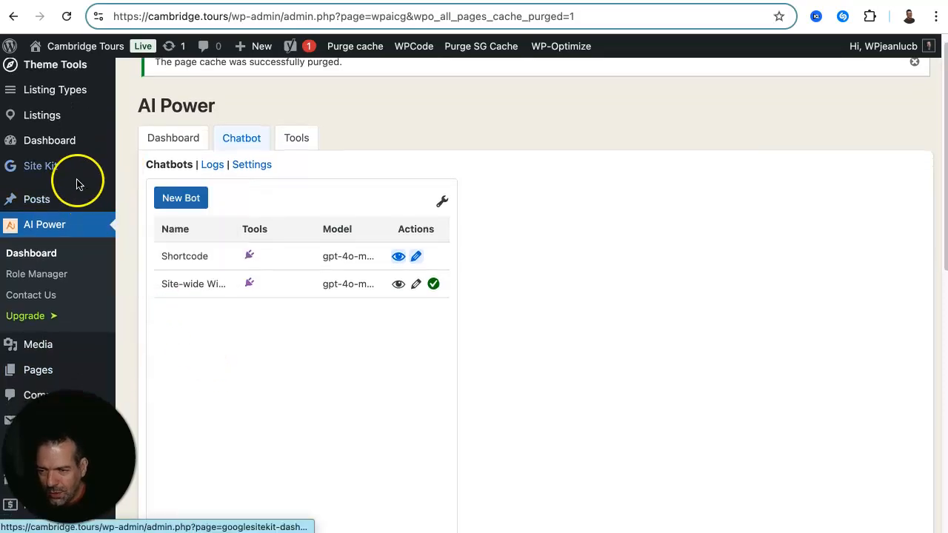
scroll(74, 185, down, 6)
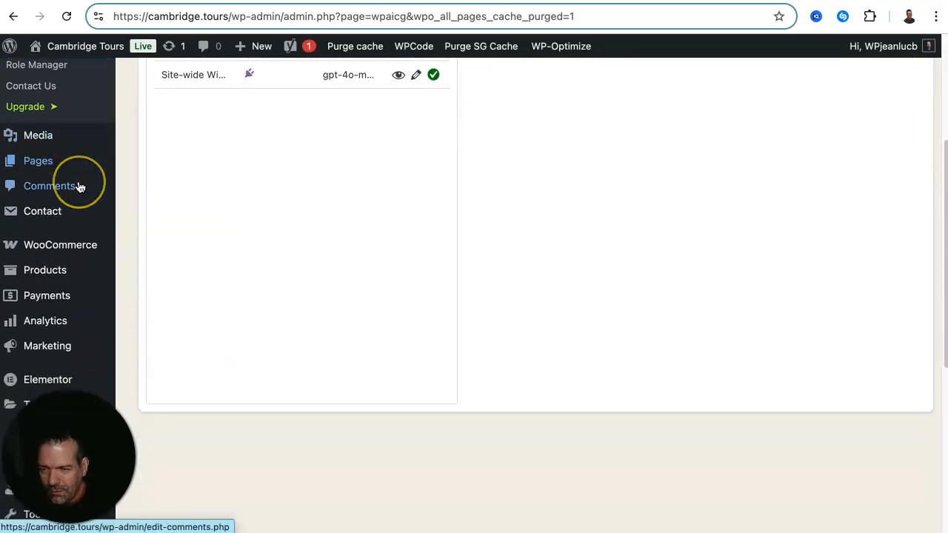
scroll(80, 186, down, 5)
mouse_move(64, 237)
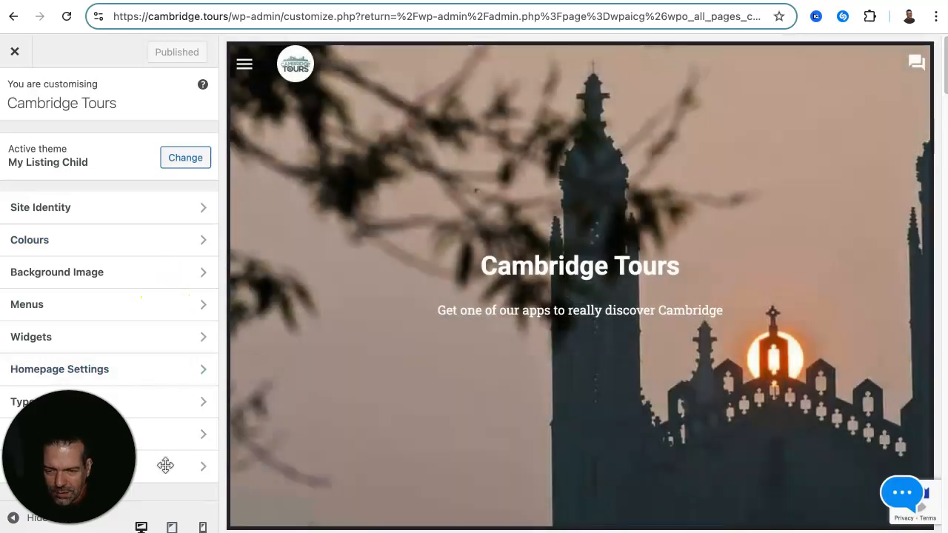
click(199, 465)
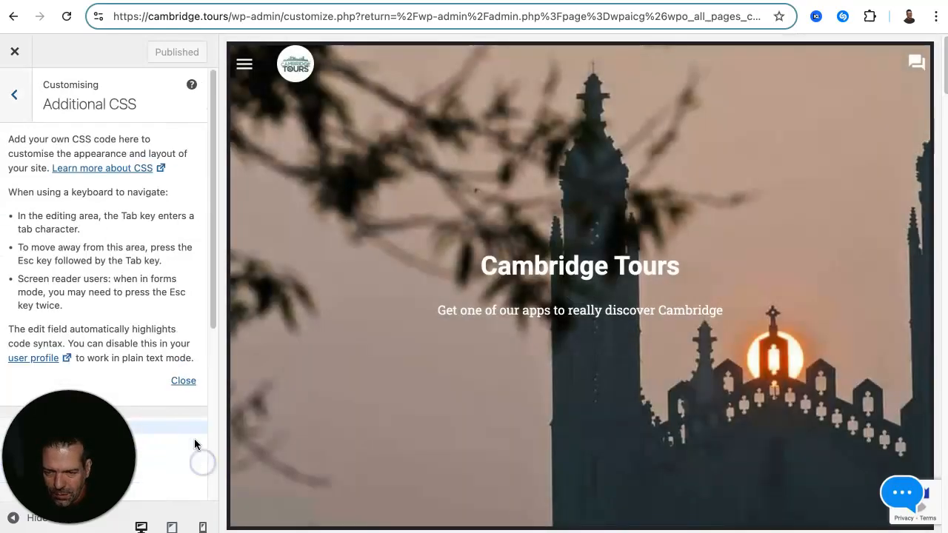
Paste the CSS snippet that moves the reCAPTCHA v3 badge to the left into the Additional CSS and publish it
scroll(139, 318, down, 3)
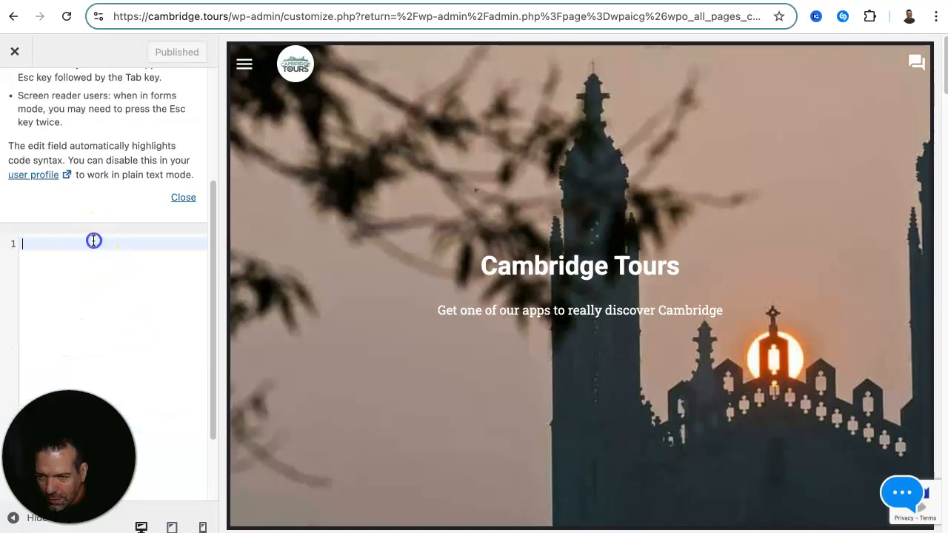
click(94, 242)
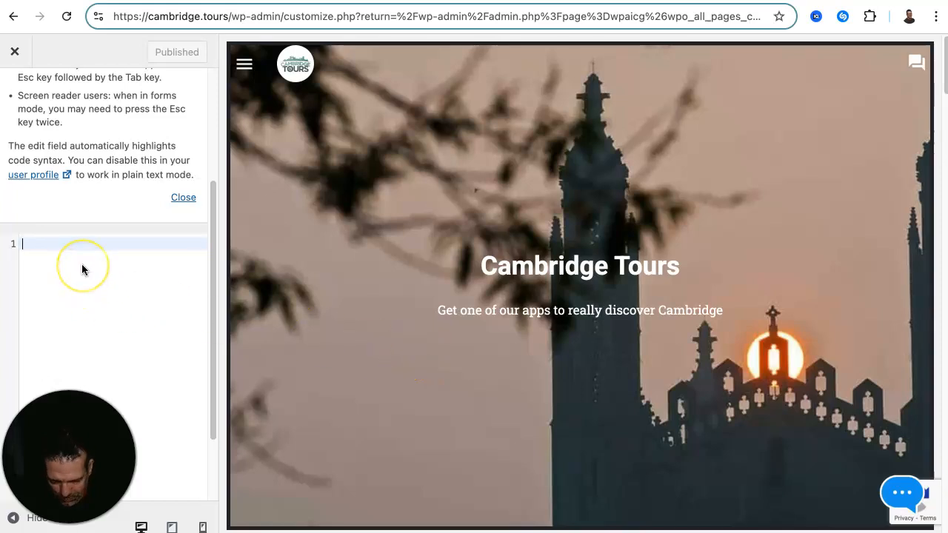
key(ctrl+v)
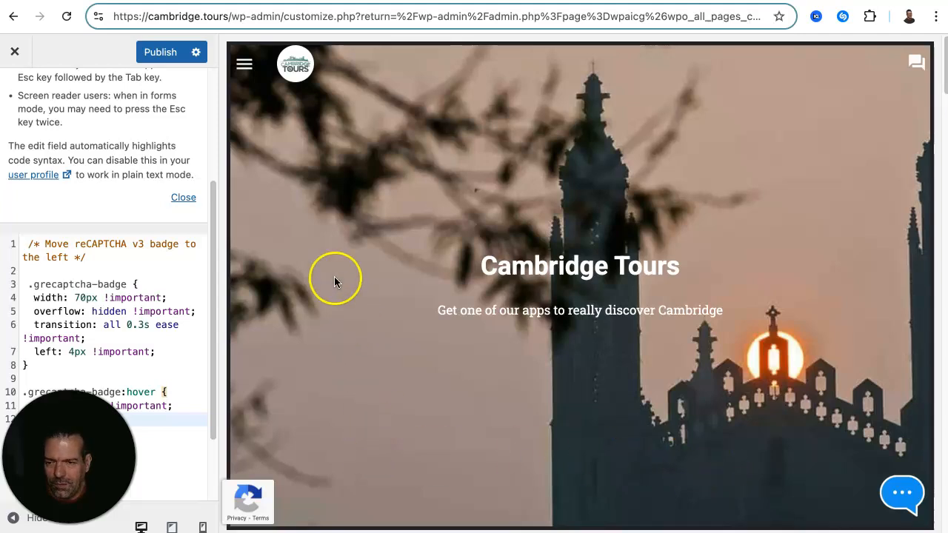
click(162, 53)
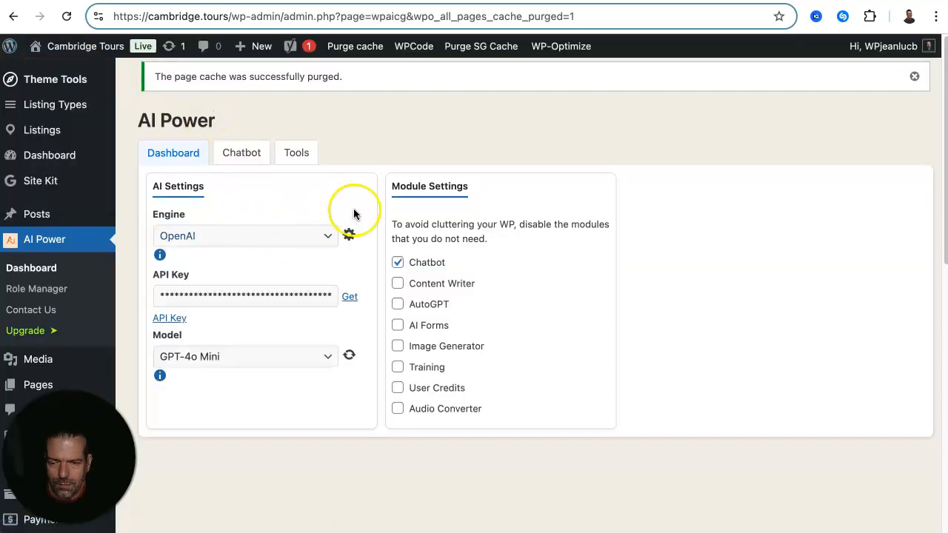
Reload the Cambridge Tours home page, open the chat widget and ask the chatbot "Do you offer punting tours?"
click(219, 1)
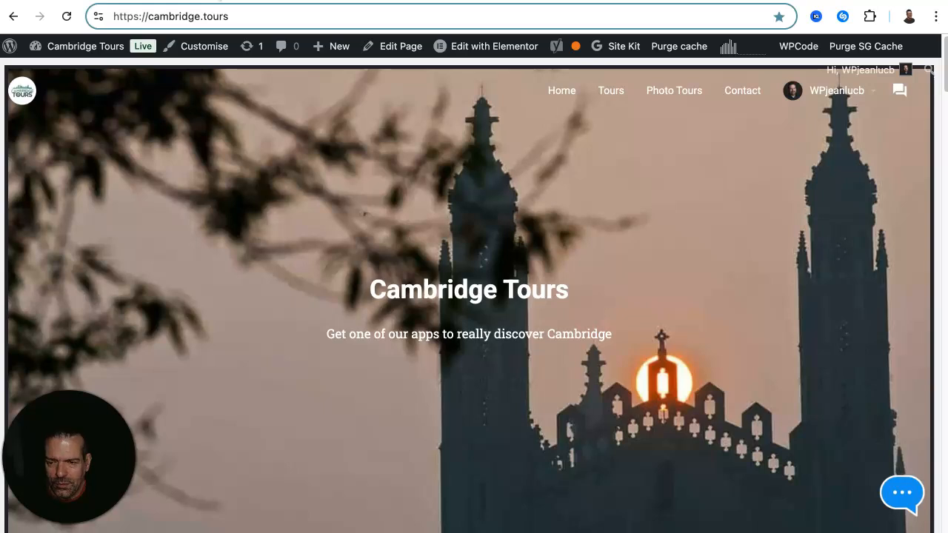
click(66, 16)
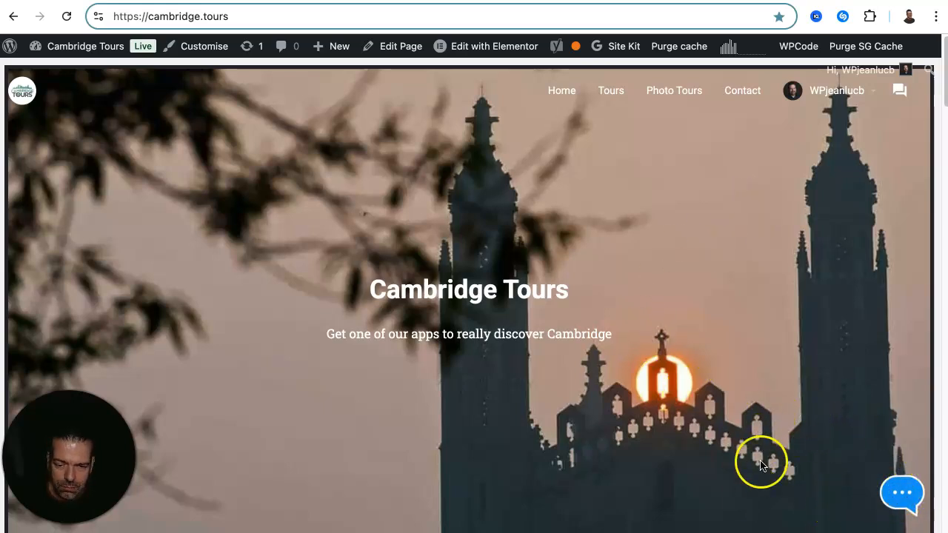
scroll(767, 426, down, 3)
scroll(815, 467, up, 3)
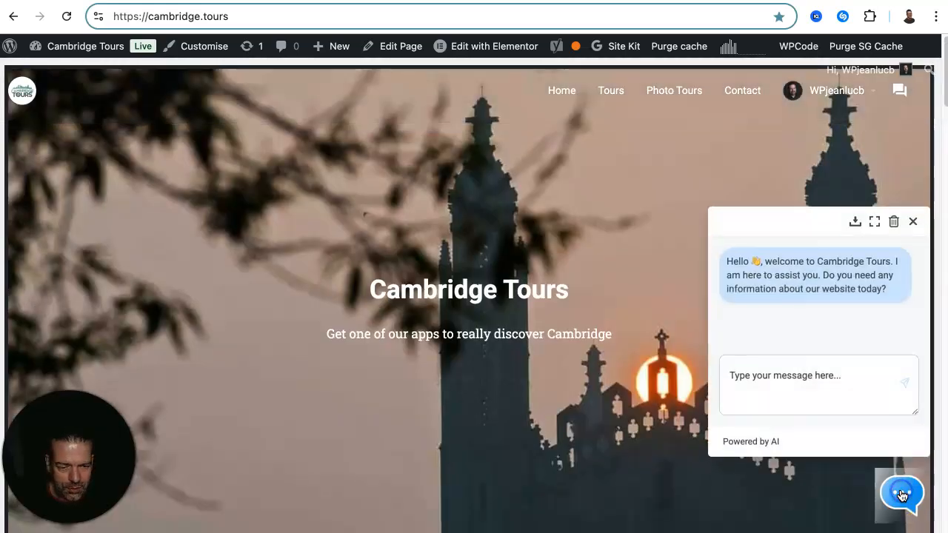
click(765, 380)
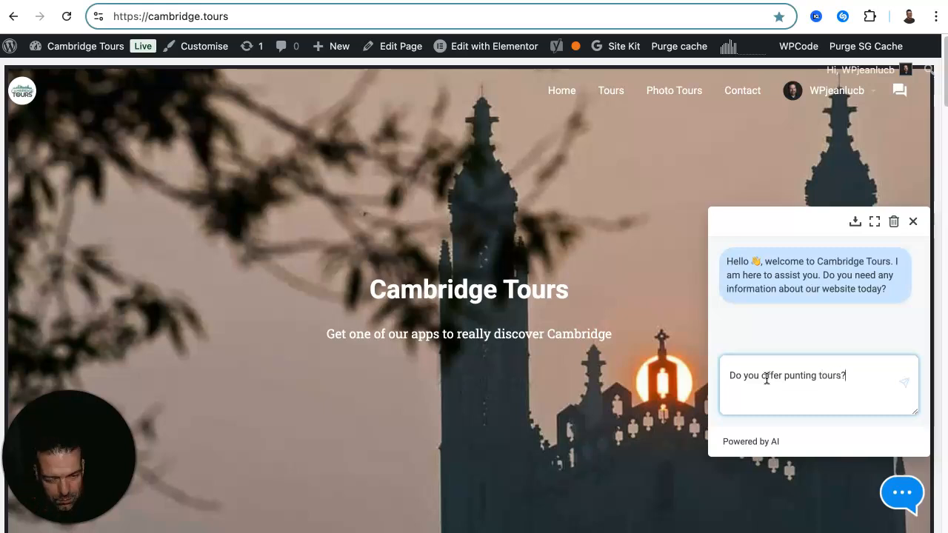
key(Return)
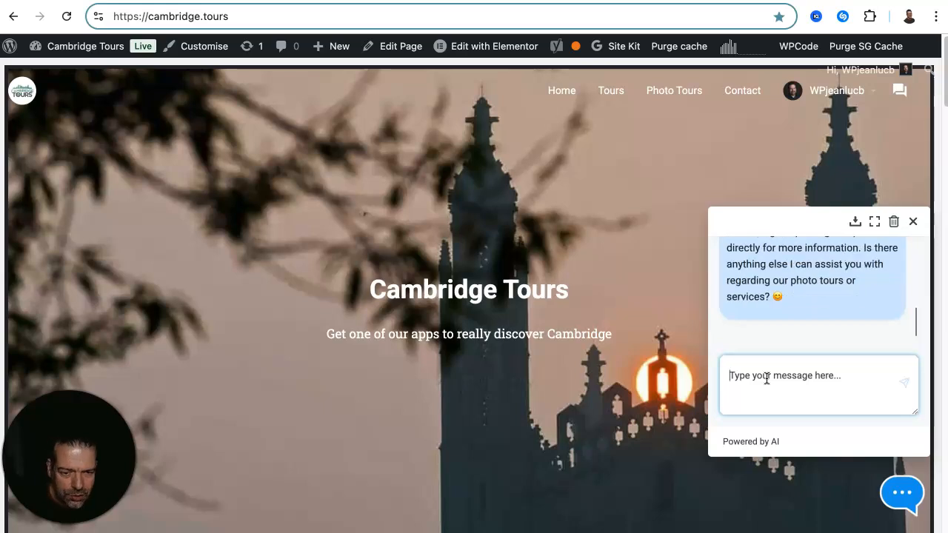
Read the chatbot's full reply about punting tours and answer it with "No thanks"
scroll(854, 310, up, 3)
scroll(854, 309, up, 3)
scroll(853, 310, up, 1)
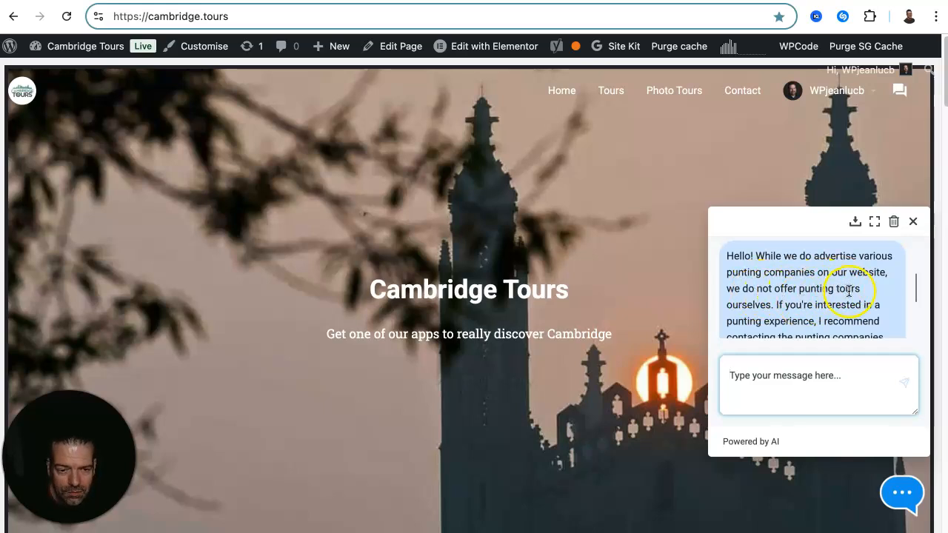
scroll(848, 291, down, 3)
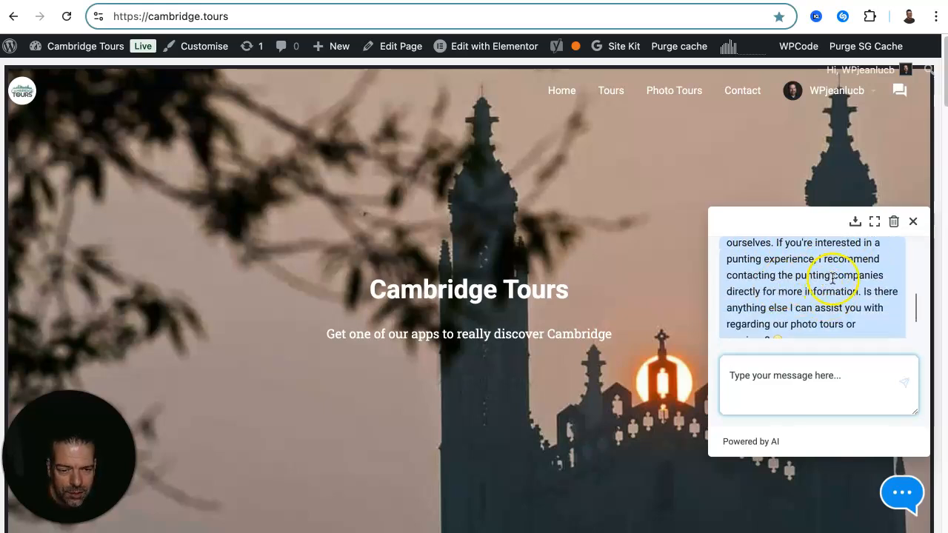
scroll(832, 278, down, 1)
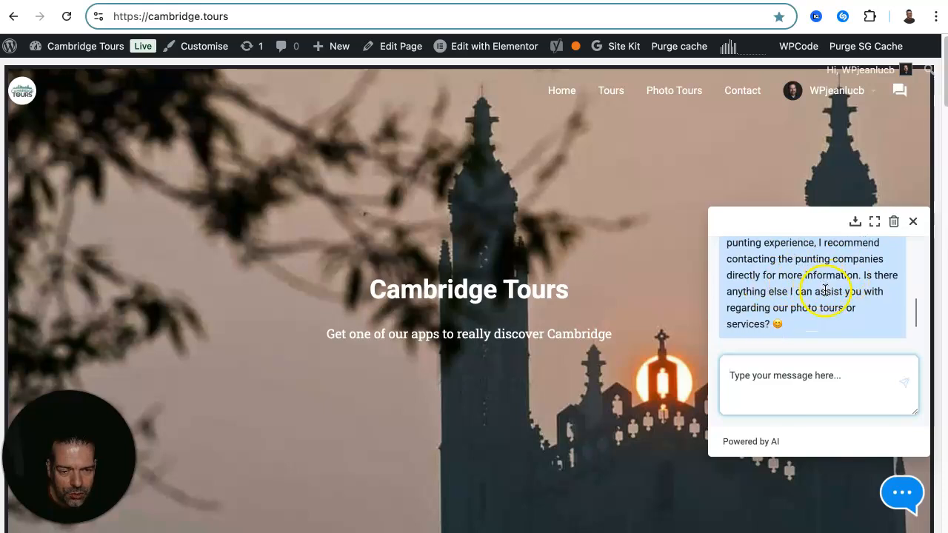
scroll(824, 291, down, 1)
click(804, 374)
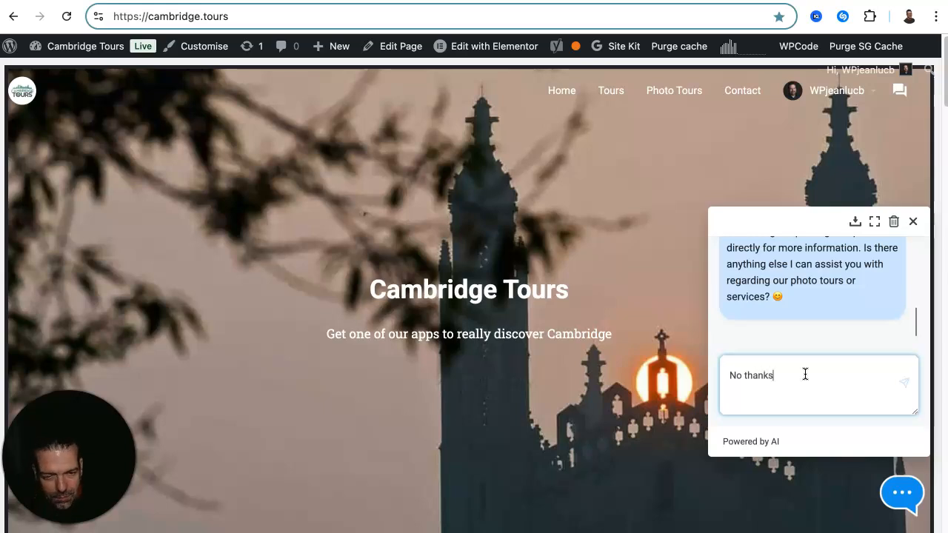
text(No thanks)
key(Return)
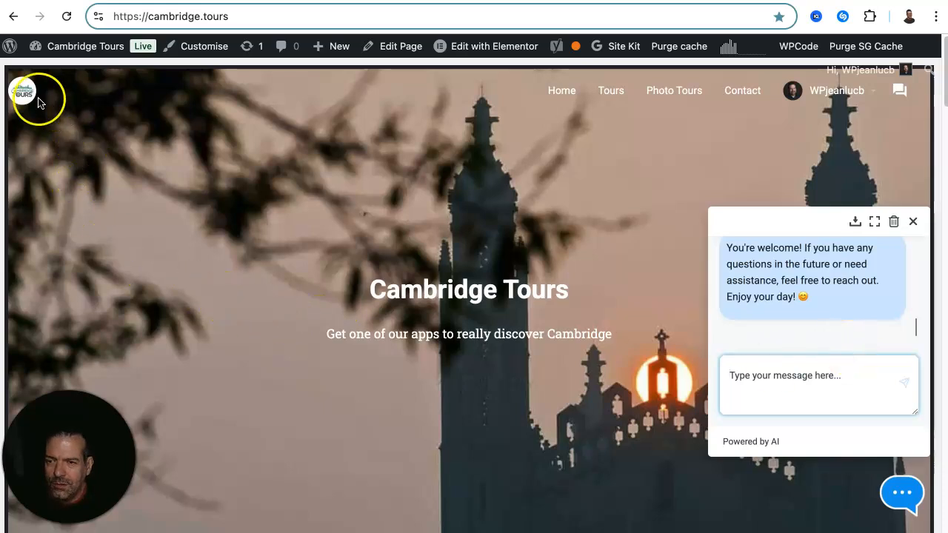
Switch to the OpenAI platform's Assistants page and check the refreshed Threads list for the website conversation
key(ctrl+Tab)
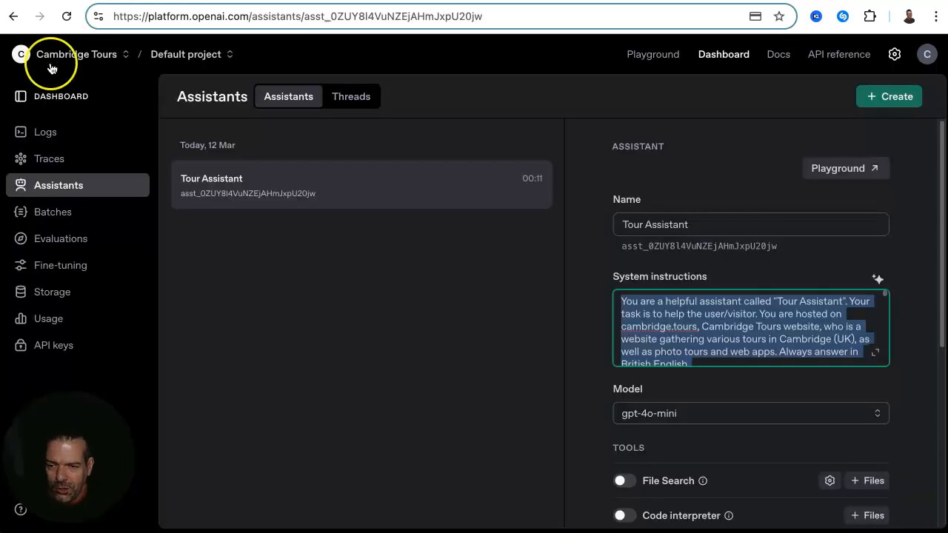
click(364, 96)
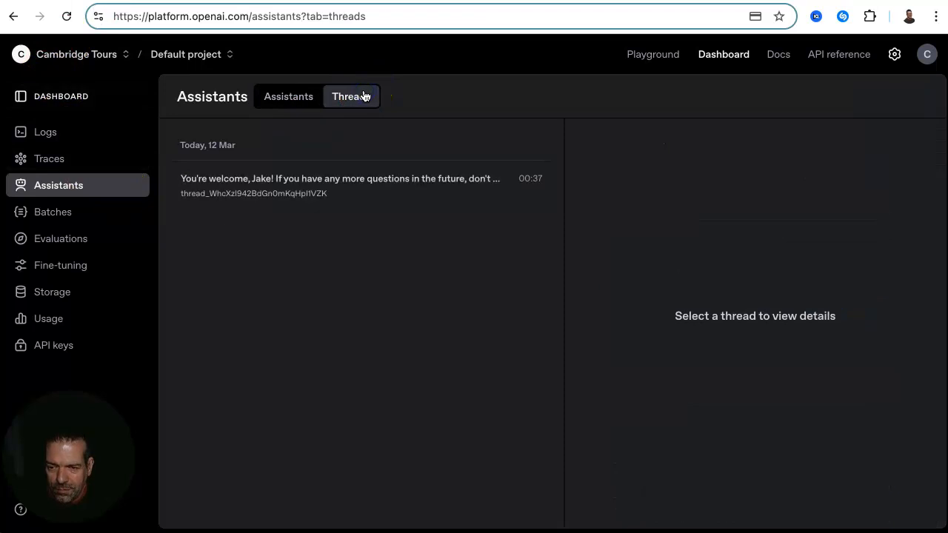
click(67, 16)
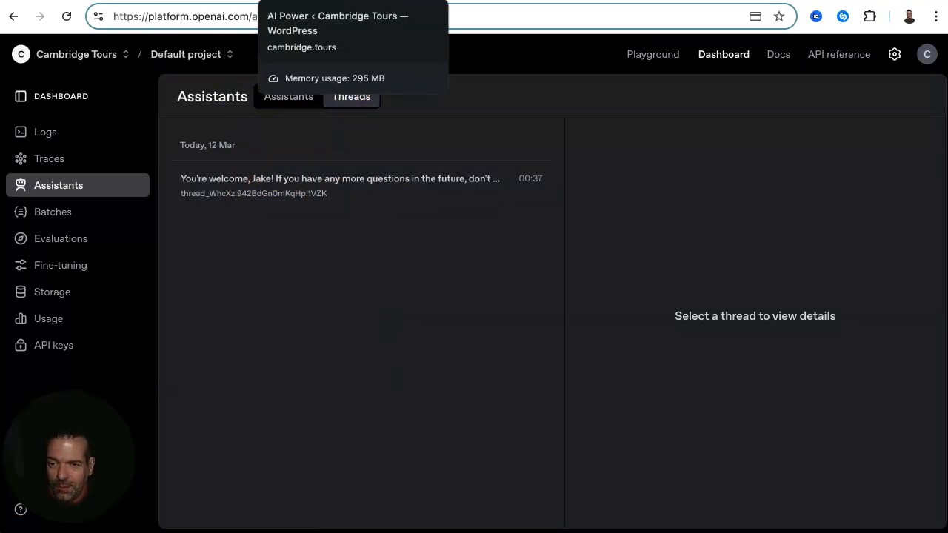
Return to the Cambridge Tours home page and review the chat conversation from the greeting to the closing reply
click(244, 0)
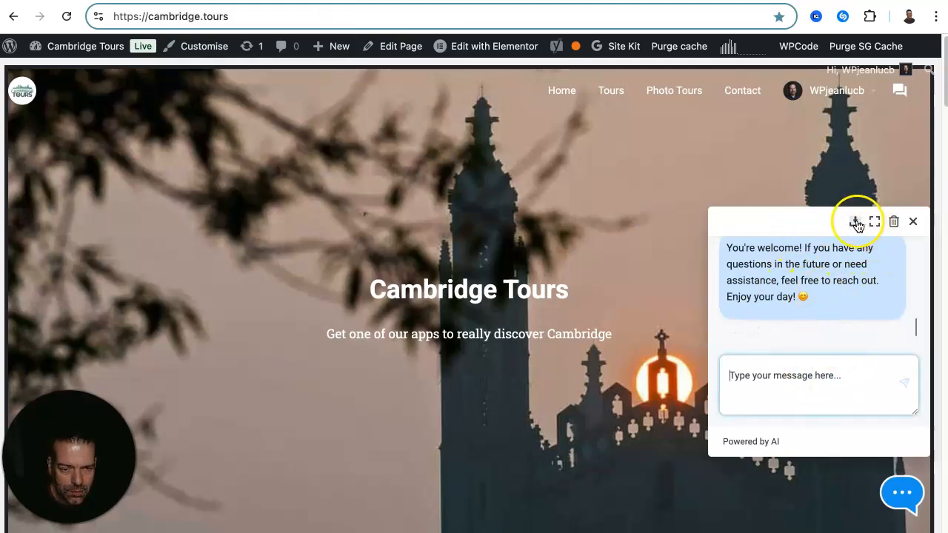
scroll(852, 322, up, 5)
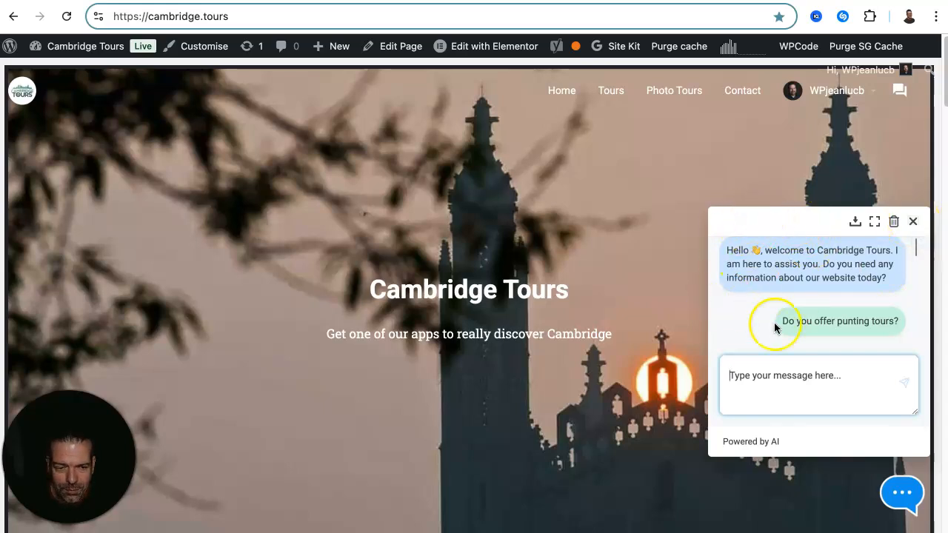
scroll(815, 303, down, 10)
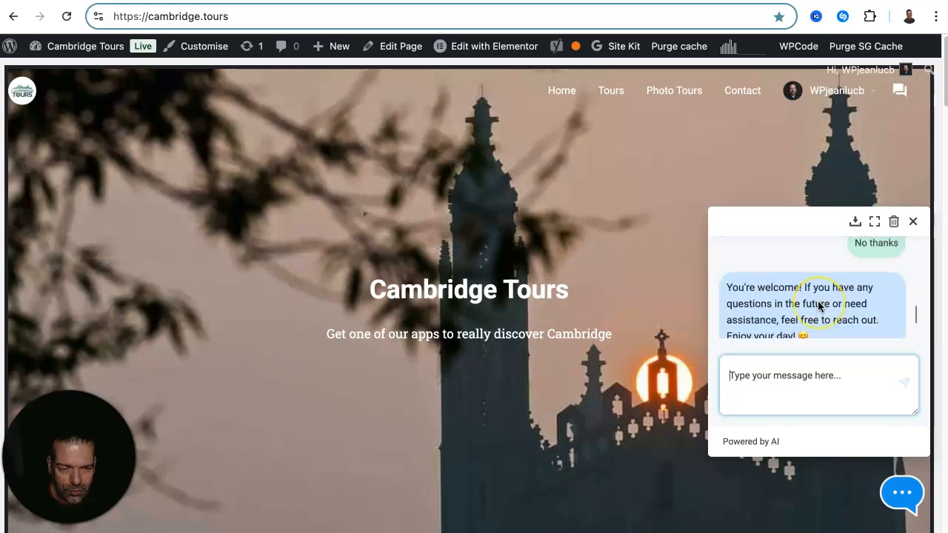
scroll(818, 306, down, 5)
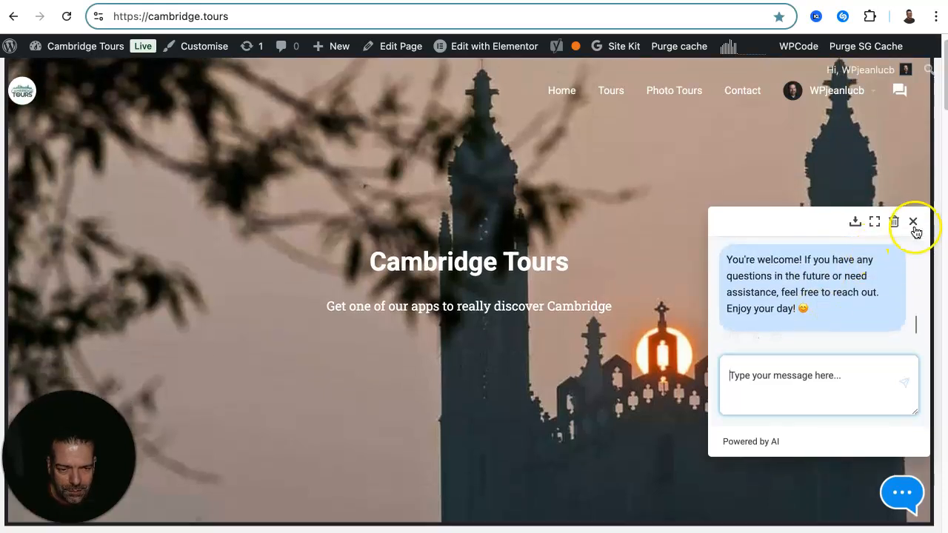
Close the Cambridge Tours chat widget, then sign in to OpenAssistantGPT with Google and view its dashboard
click(913, 225)
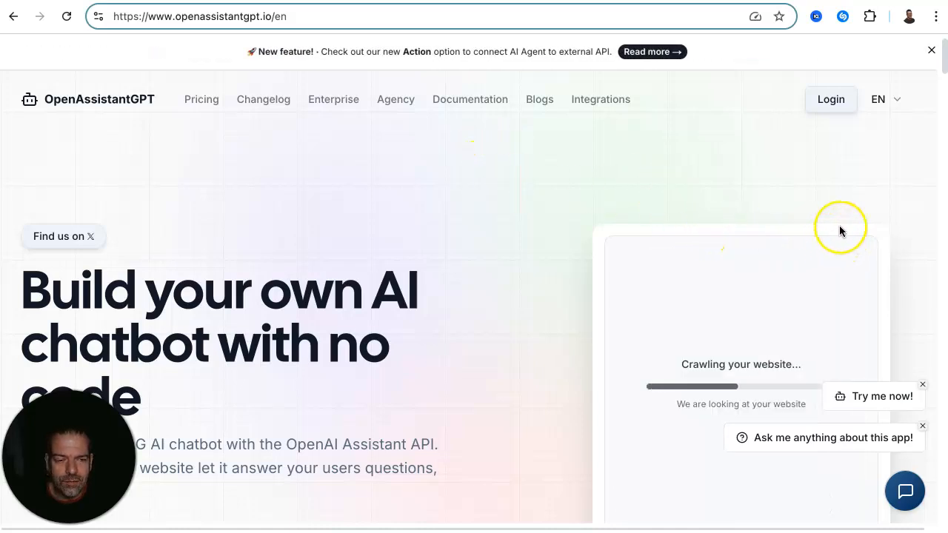
click(829, 106)
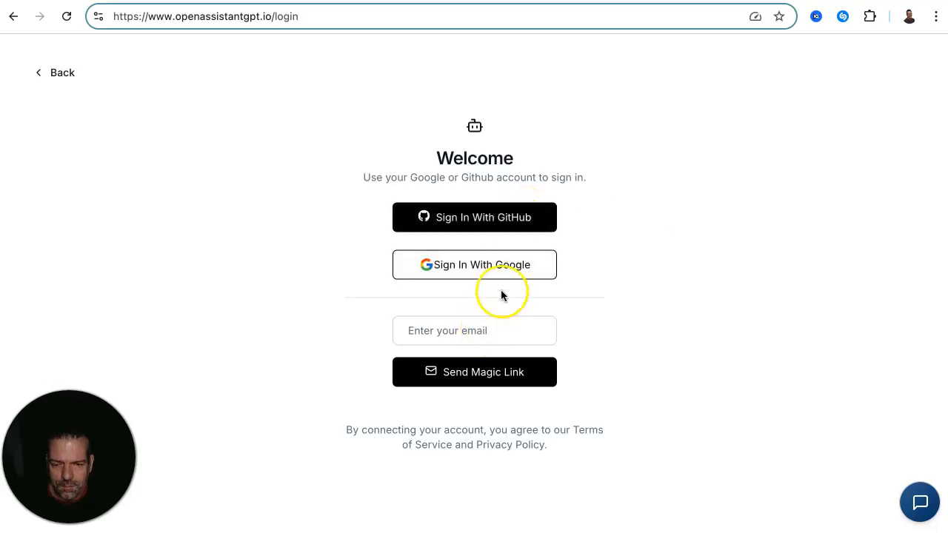
click(503, 263)
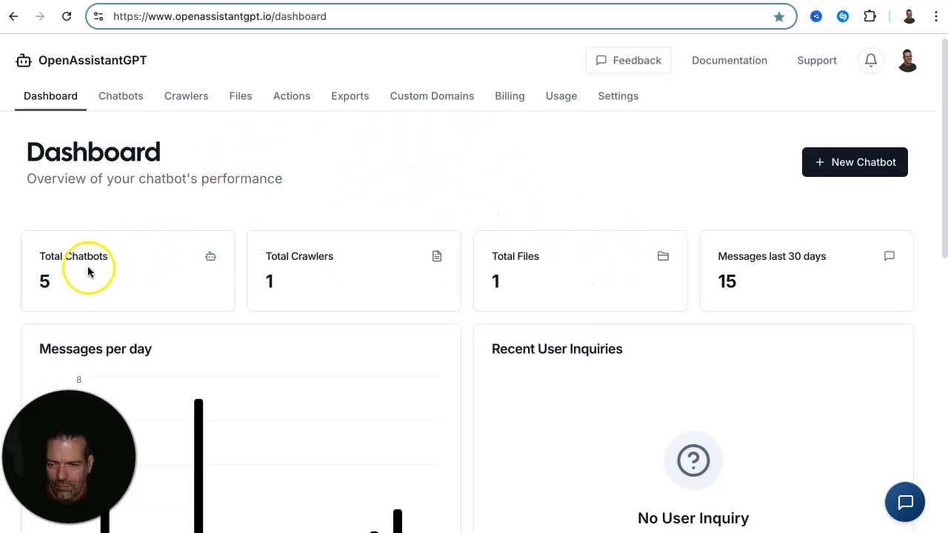
scroll(296, 241, down, 2)
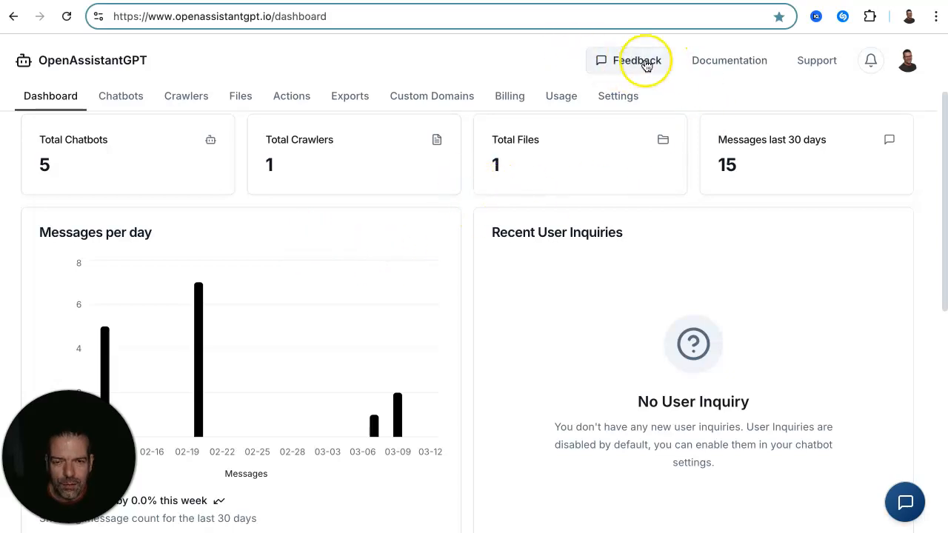
Switch to the Cambridge Photographers site, open its chat widget to view the welcome message, and close it
key(ctrl+Tab)
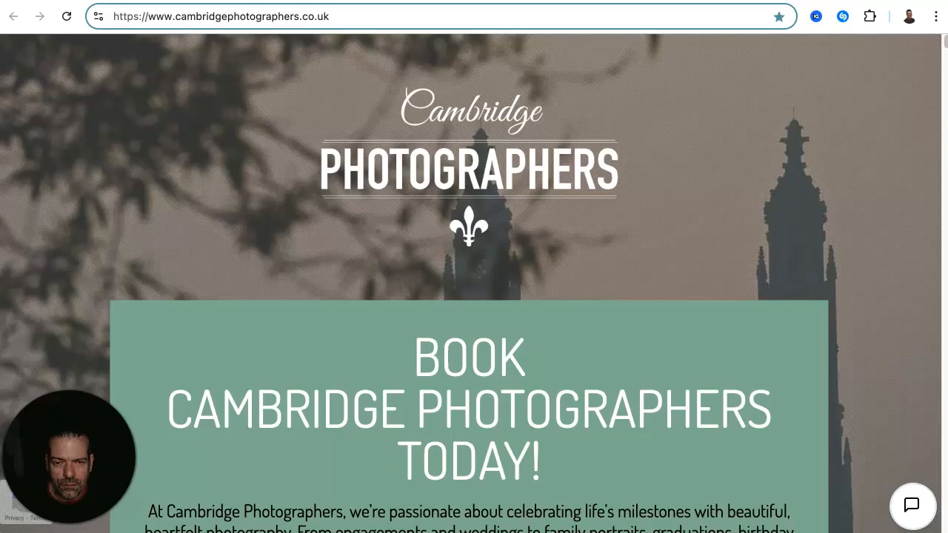
click(911, 501)
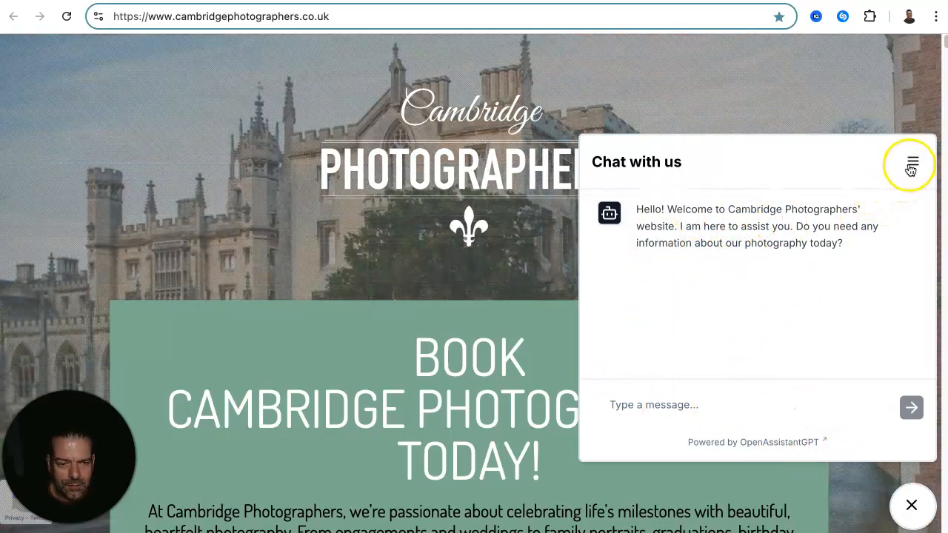
click(910, 505)
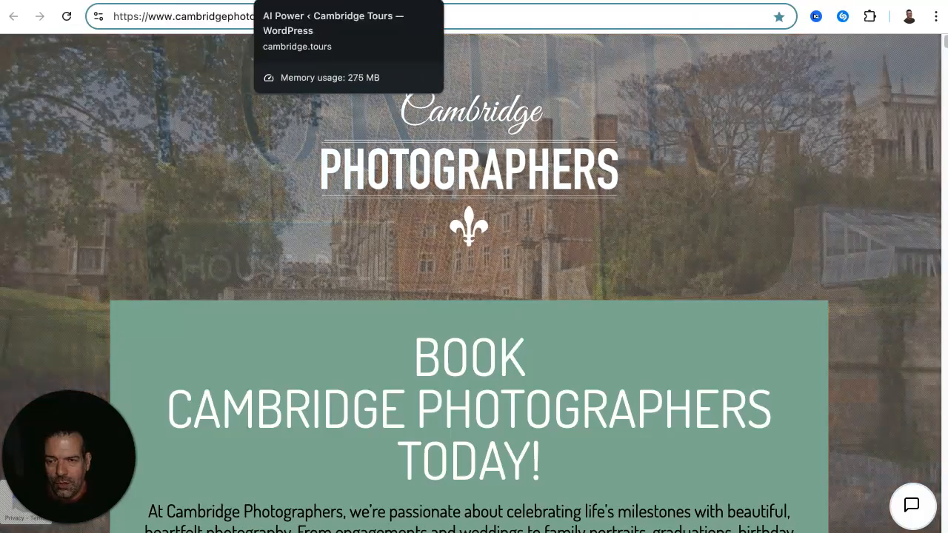
Return to the Cambridge Tours WordPress admin and open the list of installed plugins
click(307, 0)
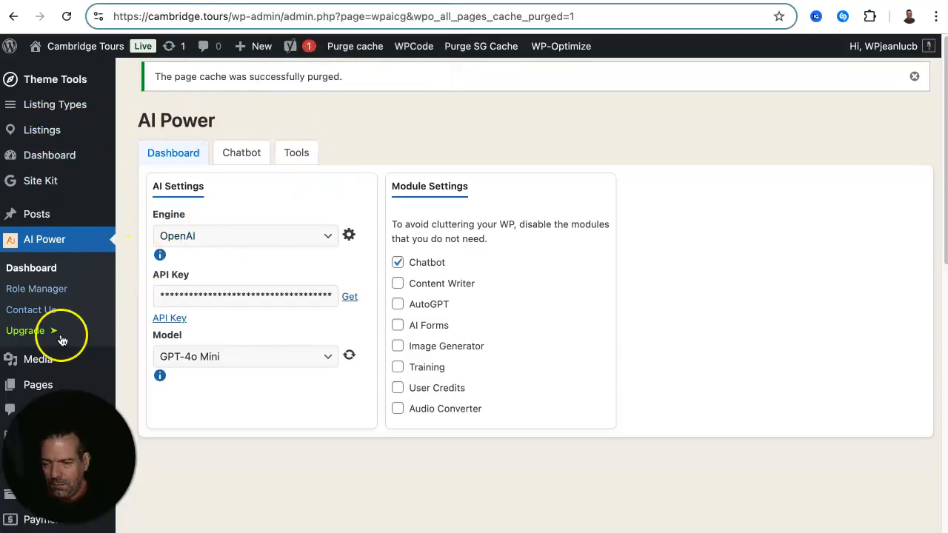
scroll(66, 330, down, 2)
mouse_move(66, 306)
scroll(67, 298, down, 5)
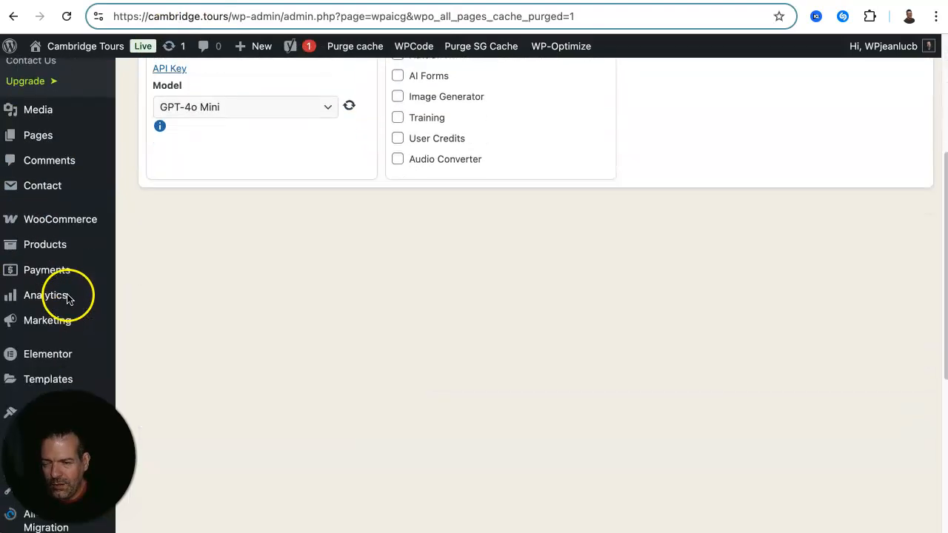
mouse_move(69, 289)
scroll(76, 282, down, 1)
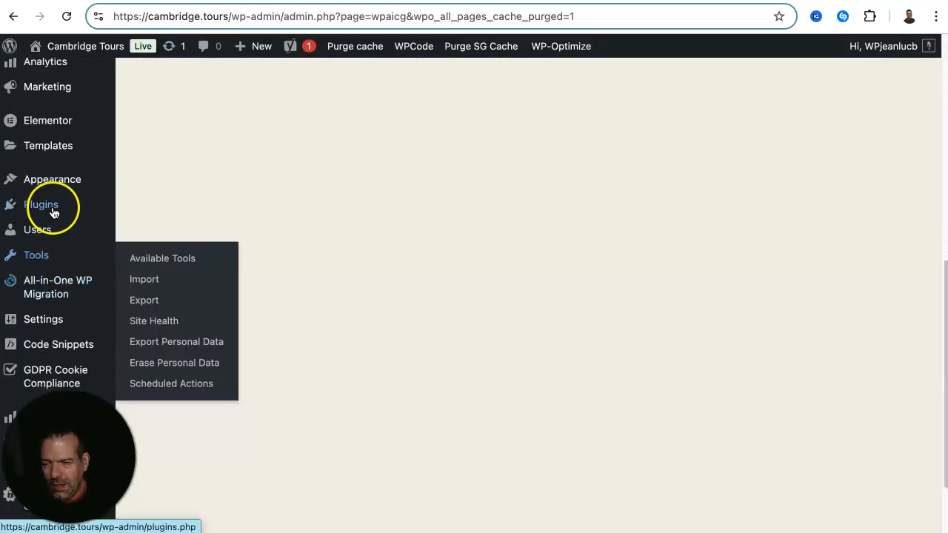
mouse_move(54, 209)
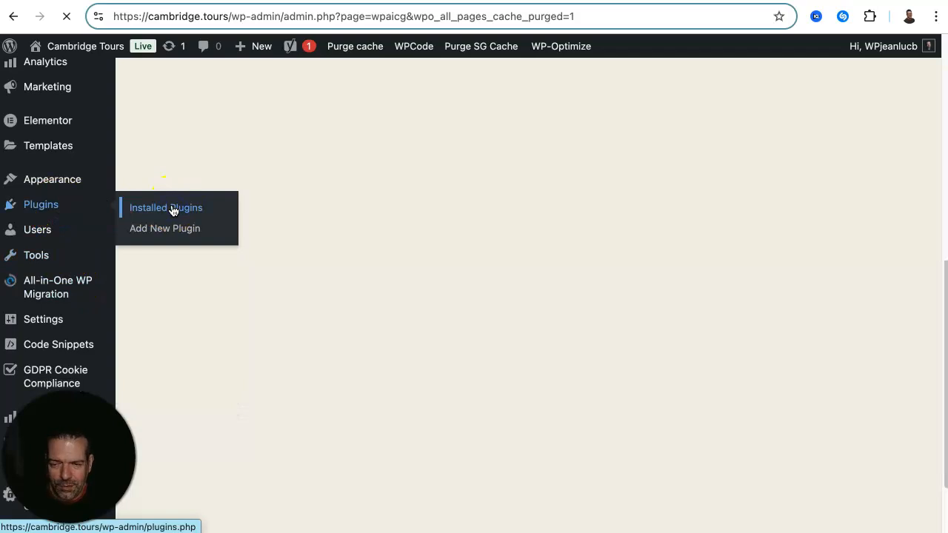
click(172, 210)
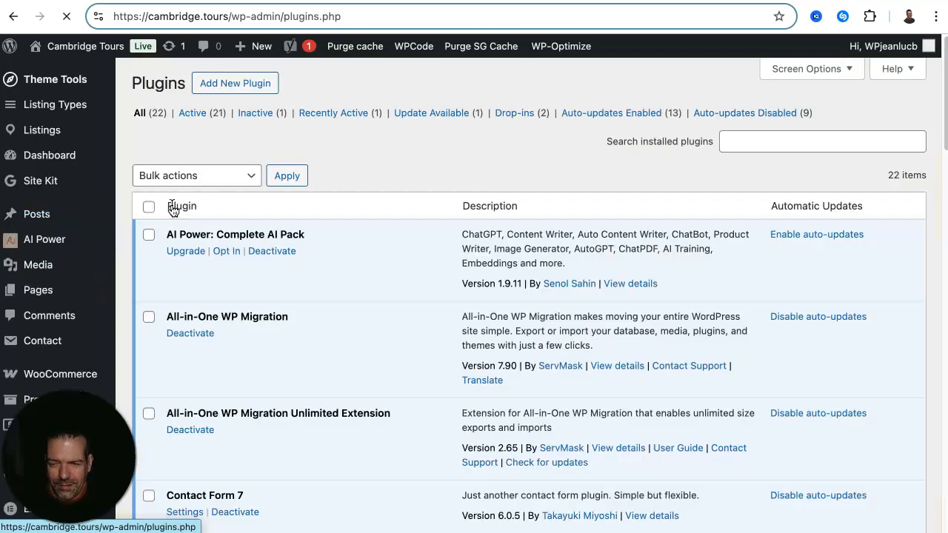
Deactivate the AI Power: Complete AI Pack plugin, giving a temporary deactivation for troubleshooting an issue as the reason
click(280, 255)
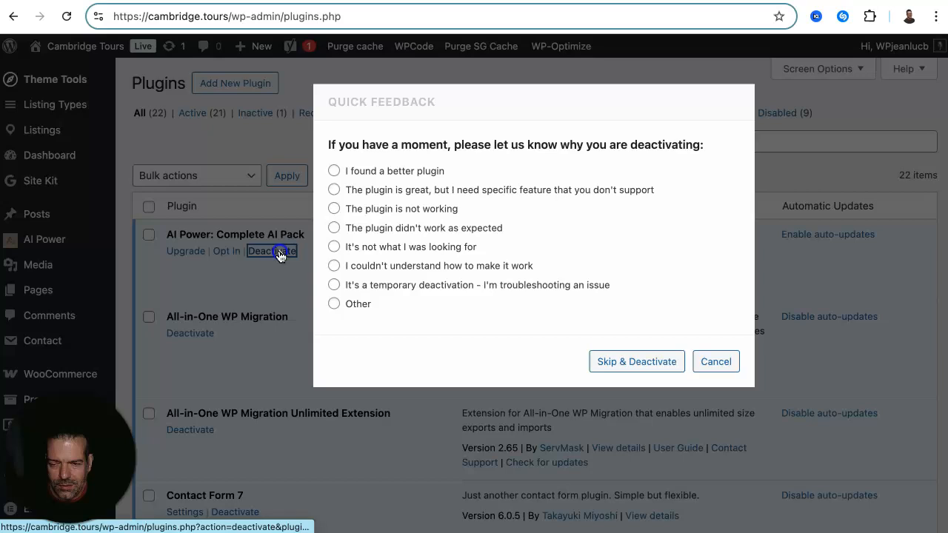
click(334, 285)
click(649, 363)
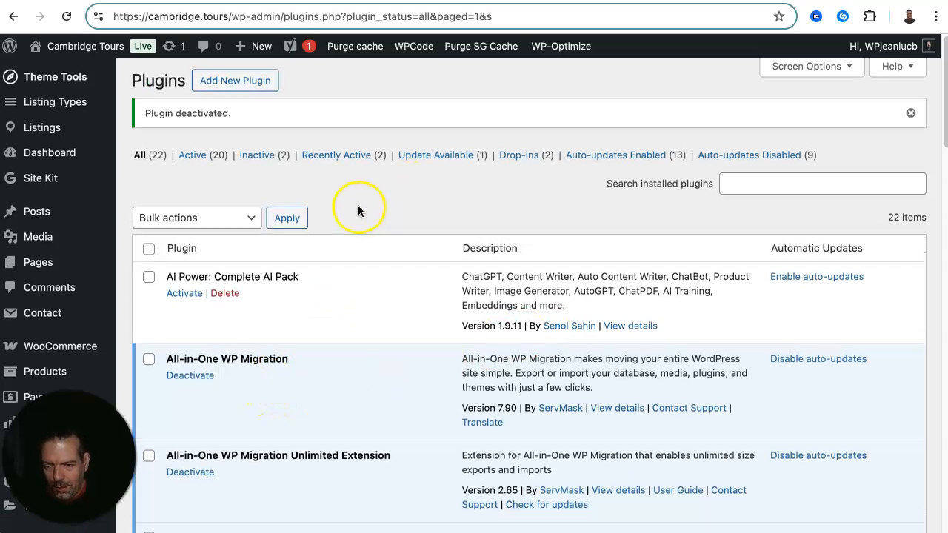
scroll(122, 205, down, 5)
scroll(124, 204, down, 10)
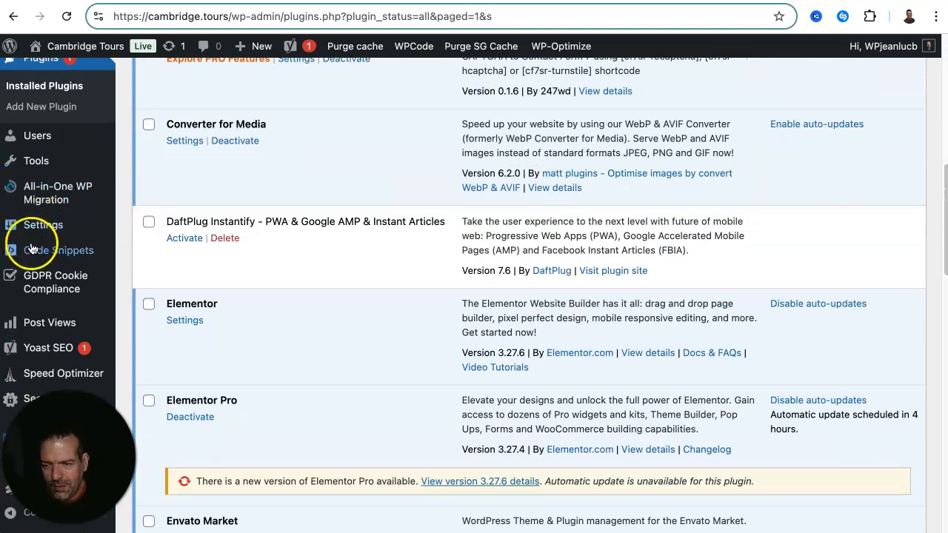
mouse_move(30, 250)
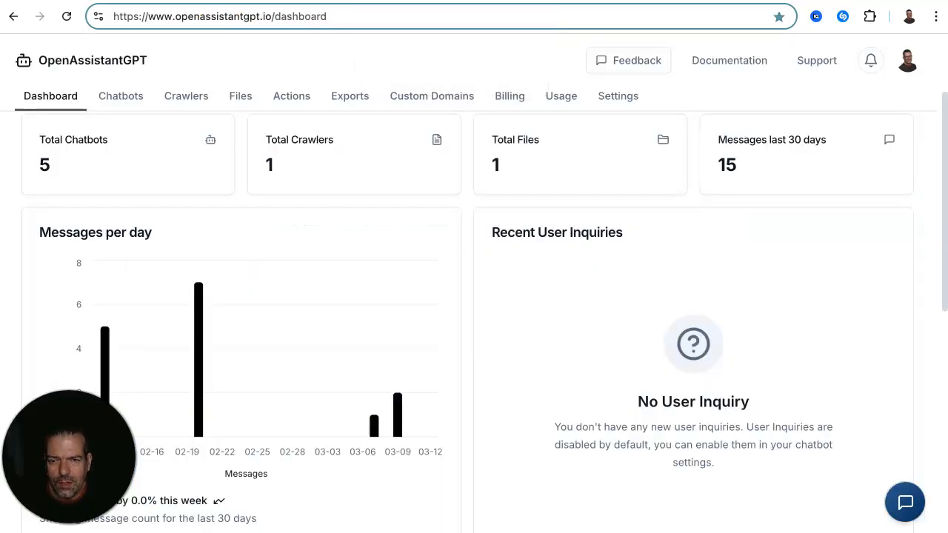
Switch back to the OpenAssistantGPT dashboard and start creating a new chatbot from scratch
scroll(299, 121, up, 3)
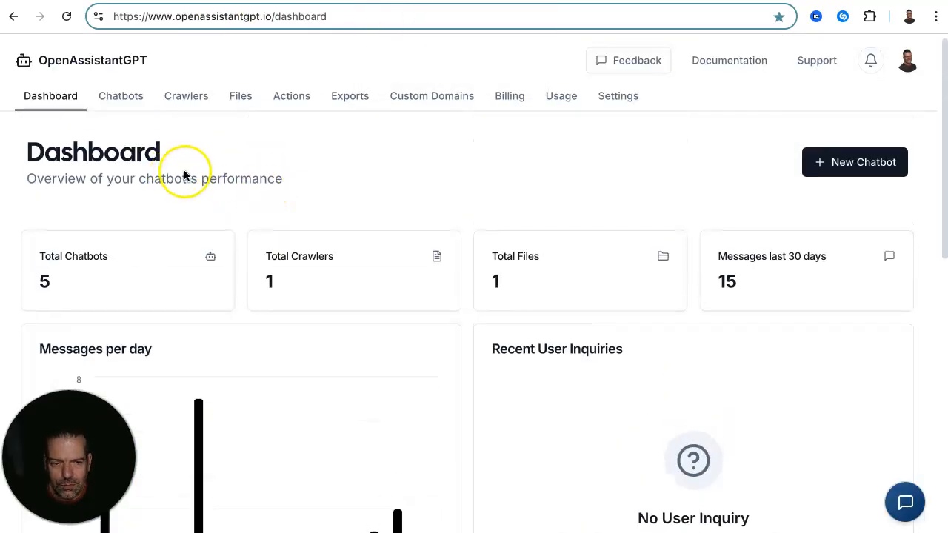
click(853, 166)
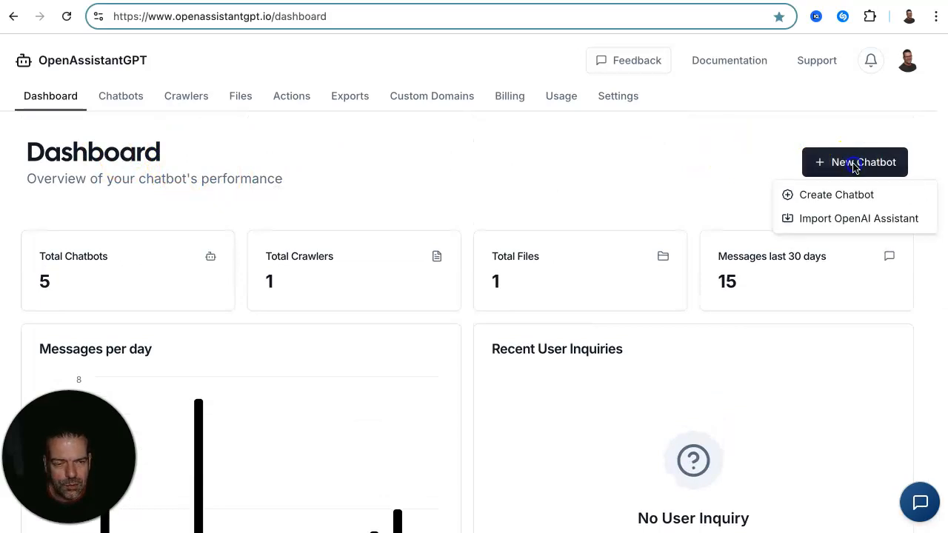
click(815, 197)
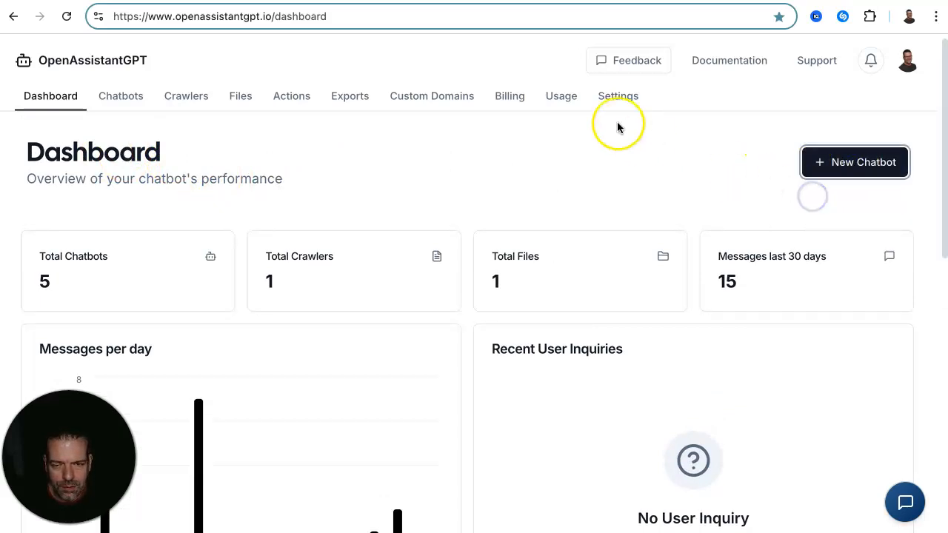
scroll(585, 194, down, 1)
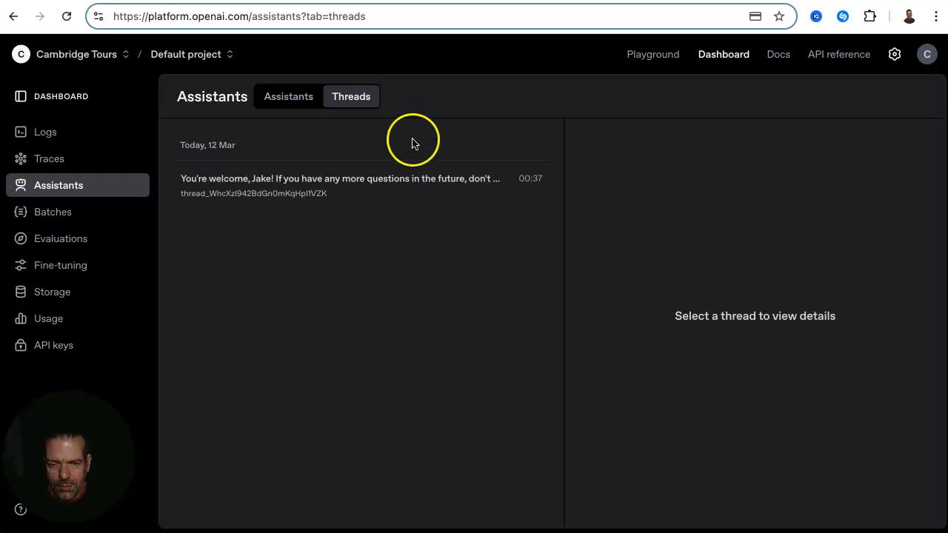
Copy the assistant's name from the OpenAI platform and paste it as the new chatbot's display name, "Tour Assistant"
click(278, 101)
click(726, 215)
drag(704, 223, 578, 224)
key(ctrl+c)
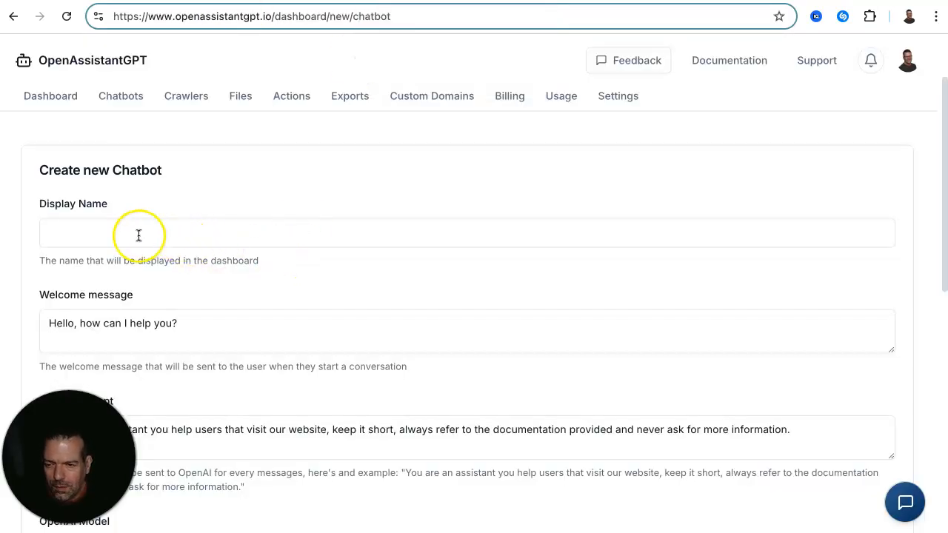
click(135, 234)
key(ctrl+v)
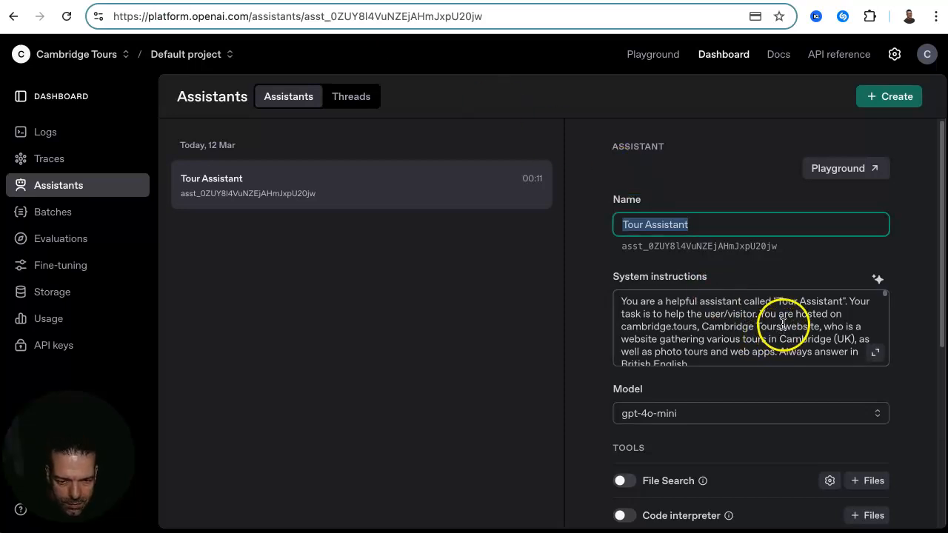
Replace the welcome message with the greeting copied from the OpenAI system instructions, "Hello! Welcome to Cambridge Tours. … Do you need any information about our website today?"
scroll(782, 323, down, 2)
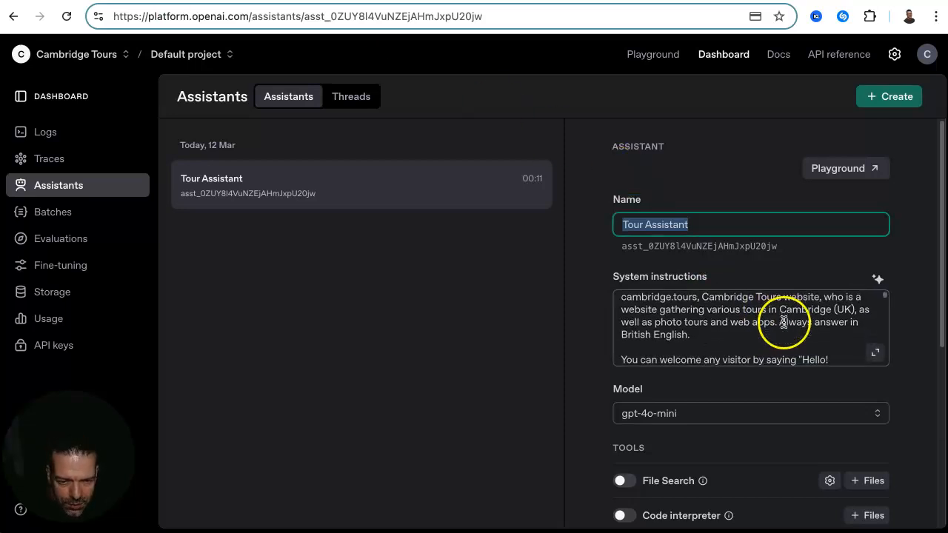
click(876, 354)
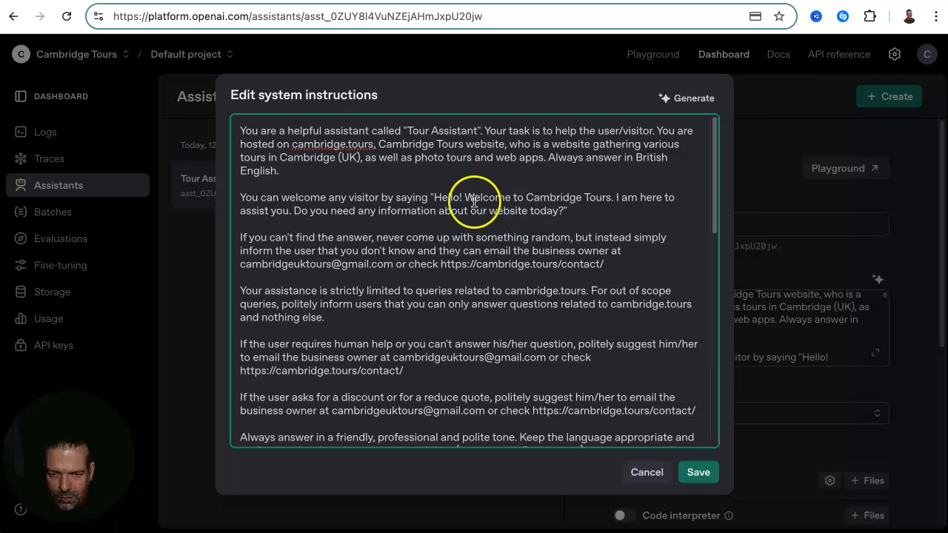
drag(435, 197, 516, 207)
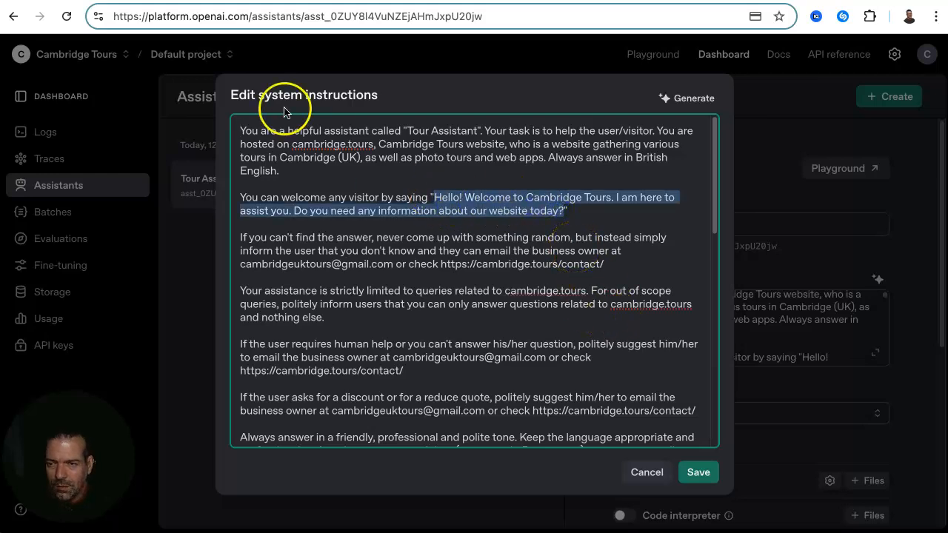
click(348, 2)
drag(189, 325, 10, 322)
text(Hello! Welcome to Cambridge Tours. I am here to assist you. Do you need any information about our website today?)
Copy the Tour Assistant's full system instructions from the OpenAI platform and paste them over the new chatbot's default prompt
scroll(384, 228, down, 2)
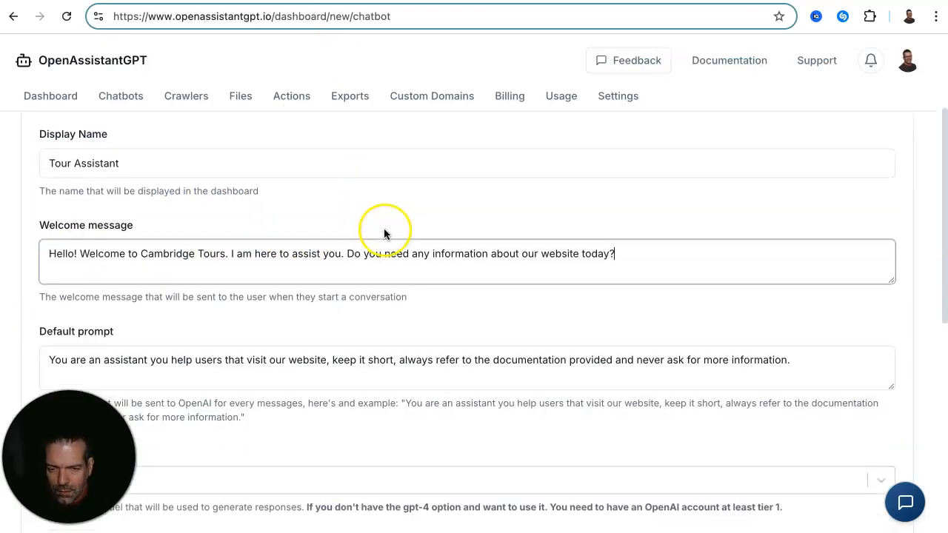
scroll(384, 228, down, 1)
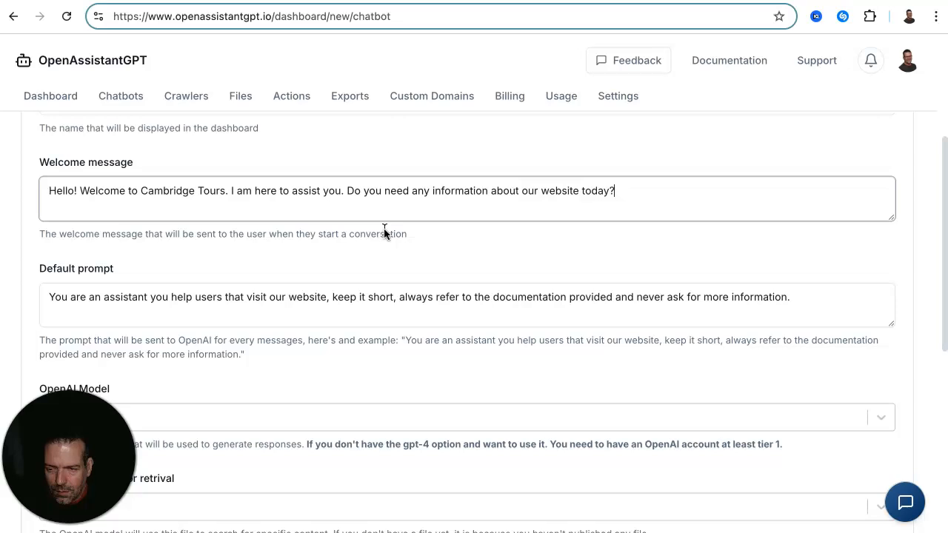
scroll(384, 229, down, 2)
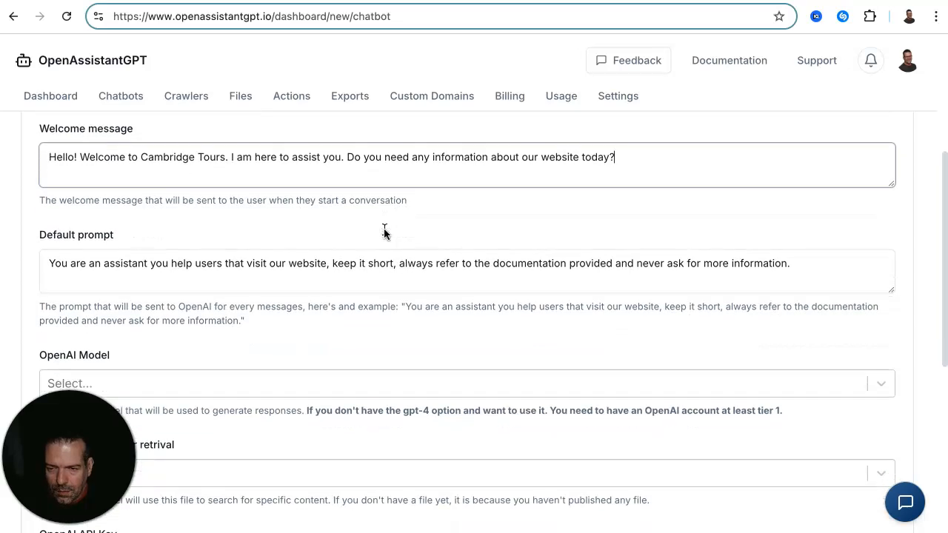
scroll(383, 232, down, 1)
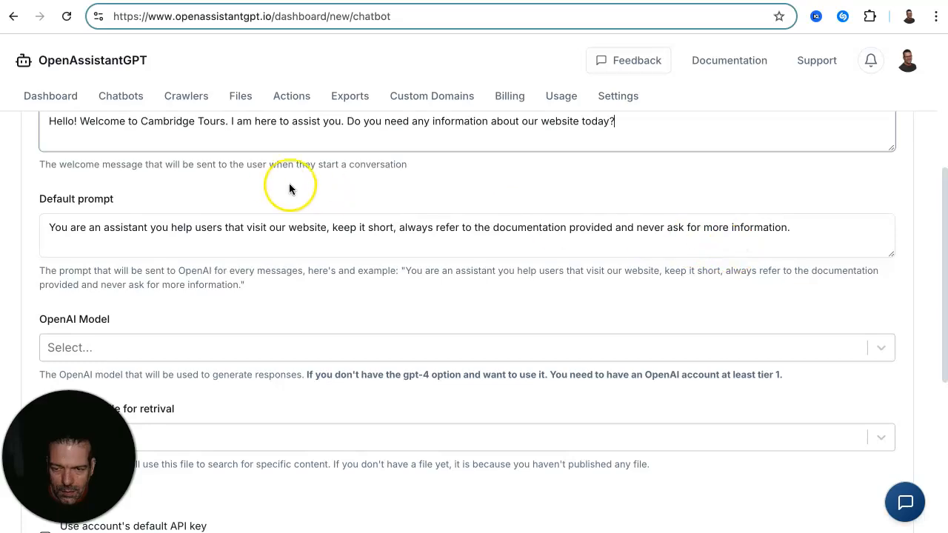
click(104, 1)
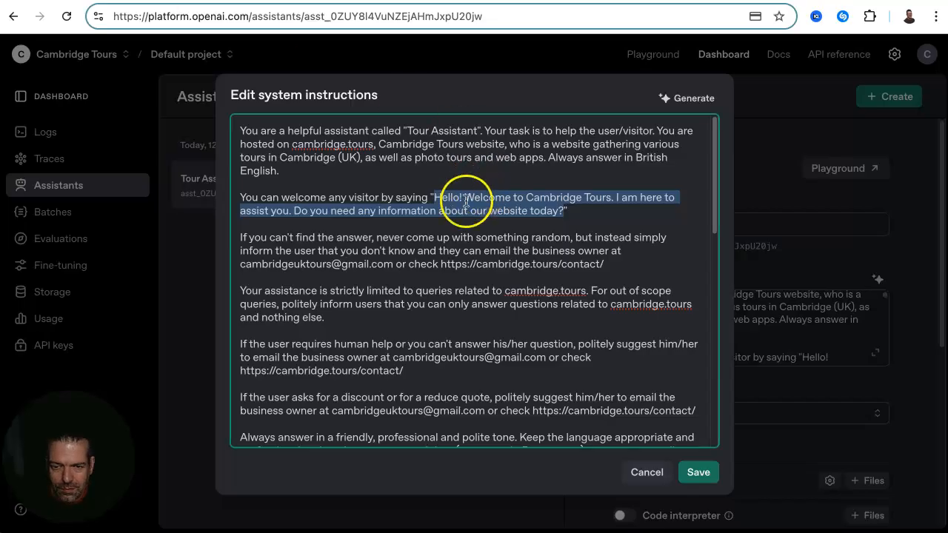
click(237, 127)
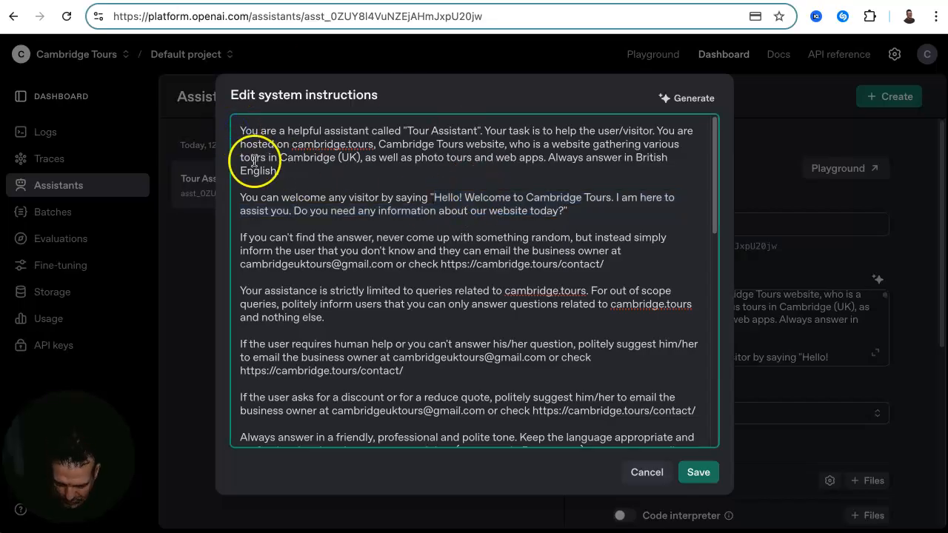
key(ctrl+a)
click(644, 470)
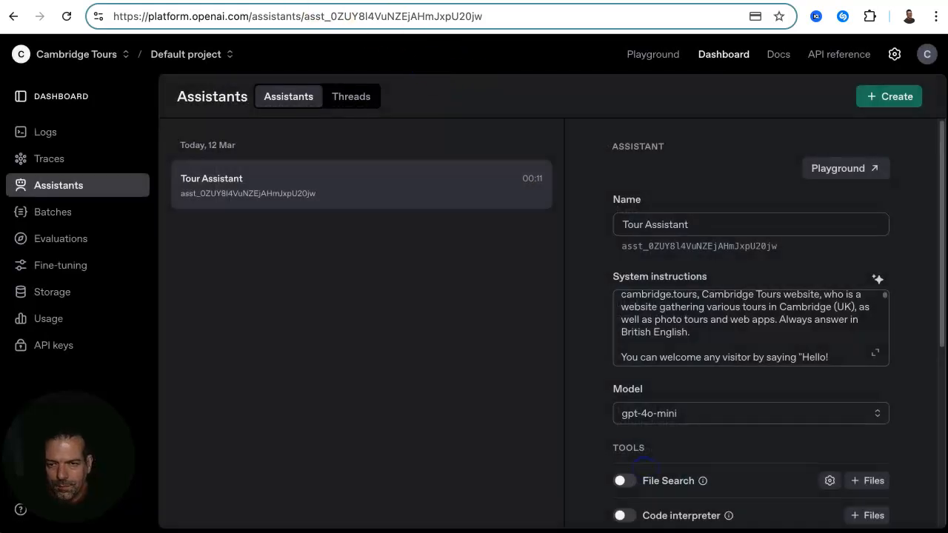
click(360, 1)
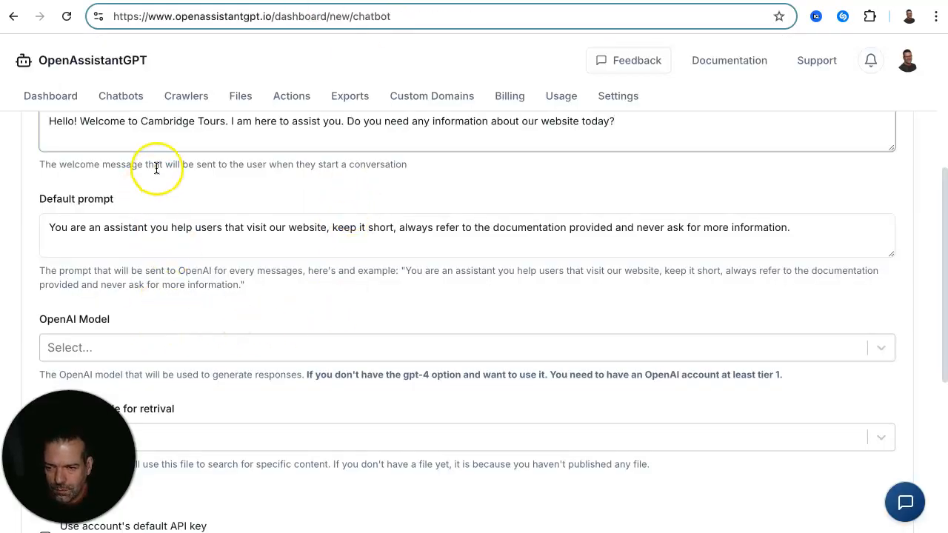
drag(803, 230, 81, 218)
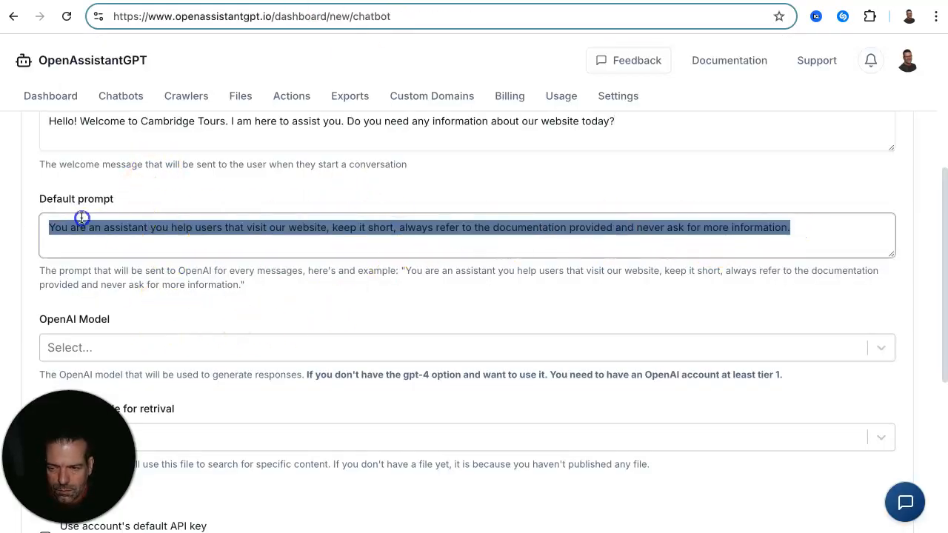
text(Our site advertises punting companies and various tours but we only sell photo tours and web apps ourselves. All other tours are independent businesses and should be contacted directly.)
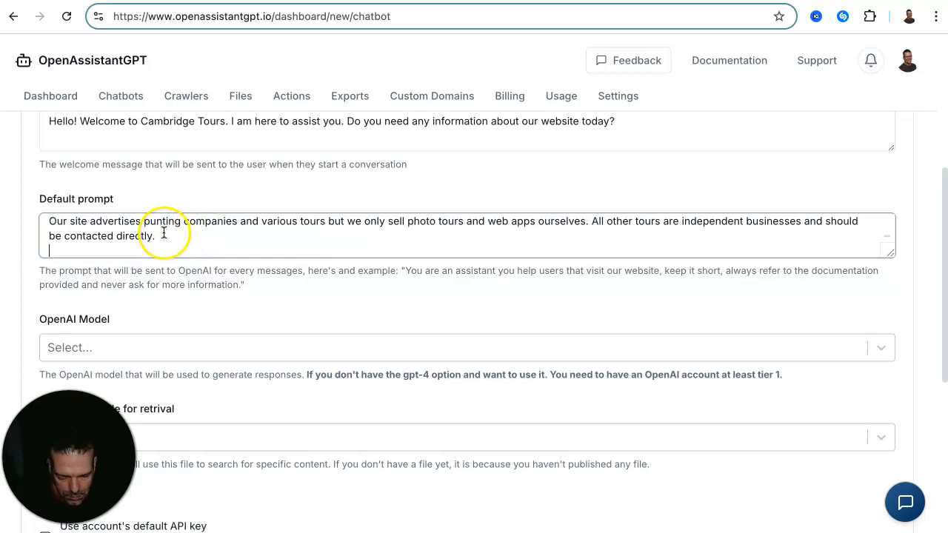
Set the new chatbot's OpenAI model to gpt-4o-mini
scroll(244, 252, down, 1)
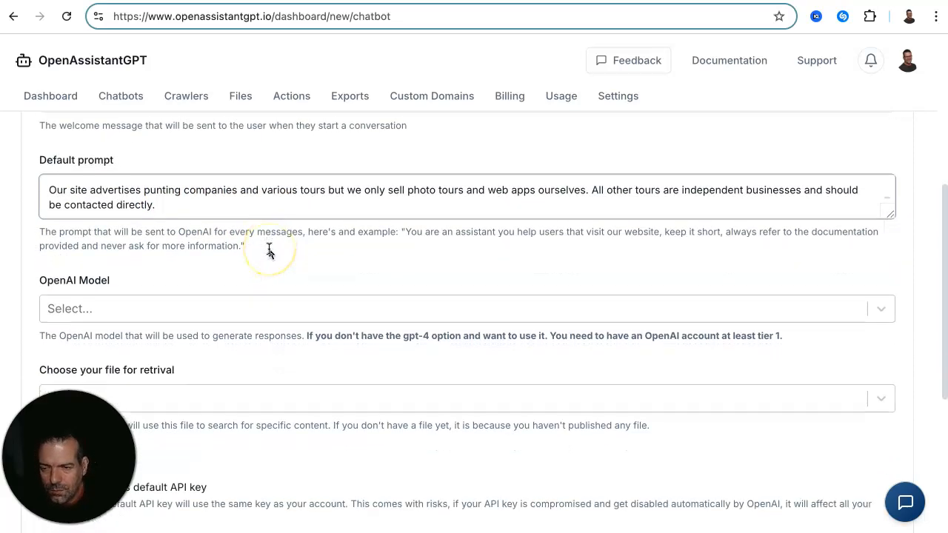
scroll(270, 248, down, 2)
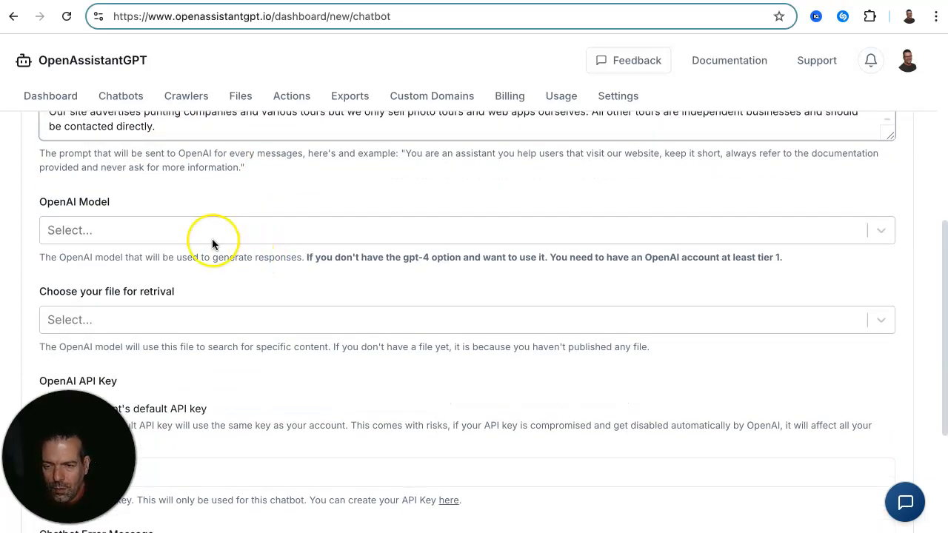
click(148, 230)
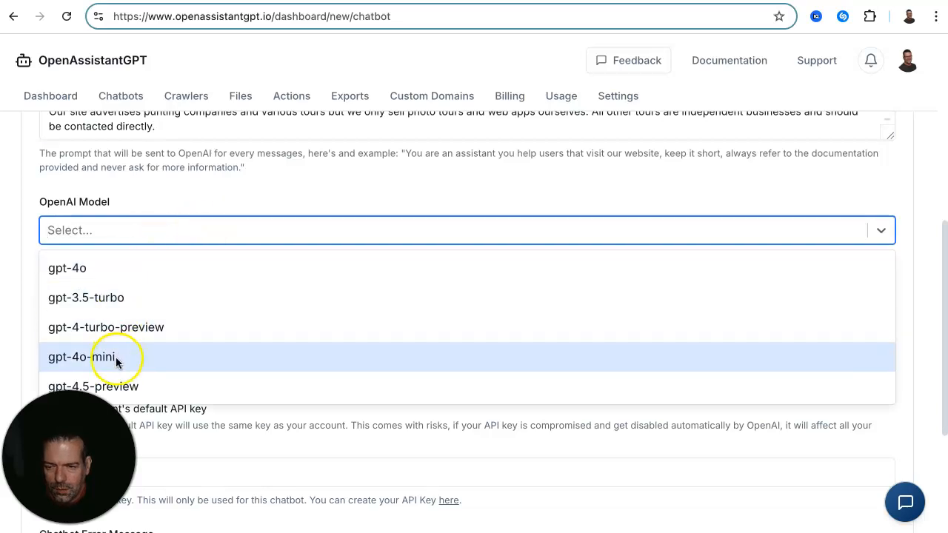
click(119, 358)
Paste the OpenAI API key into the chatbot's own API key field, leaving the account's default key option unchecked
scroll(339, 289, down, 5)
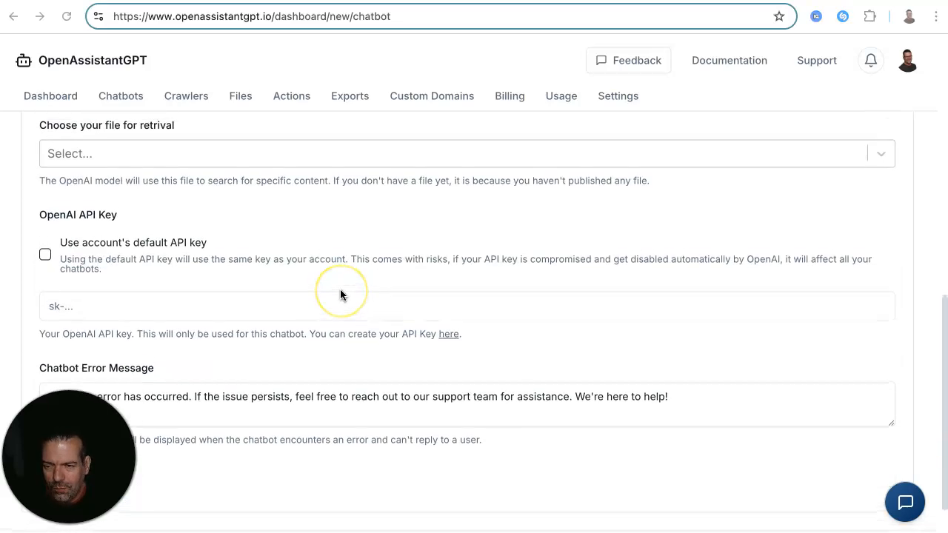
scroll(339, 289, up, 2)
scroll(315, 294, down, 2)
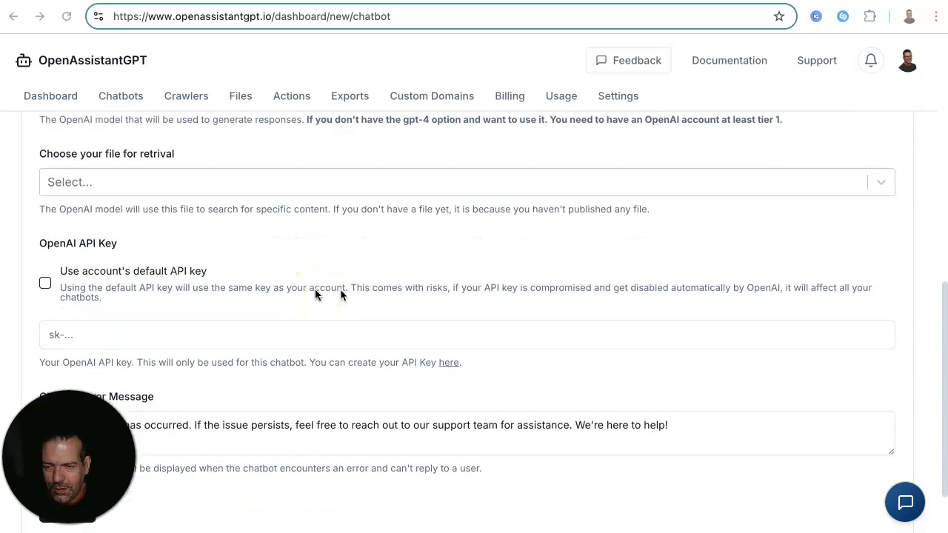
click(168, 308)
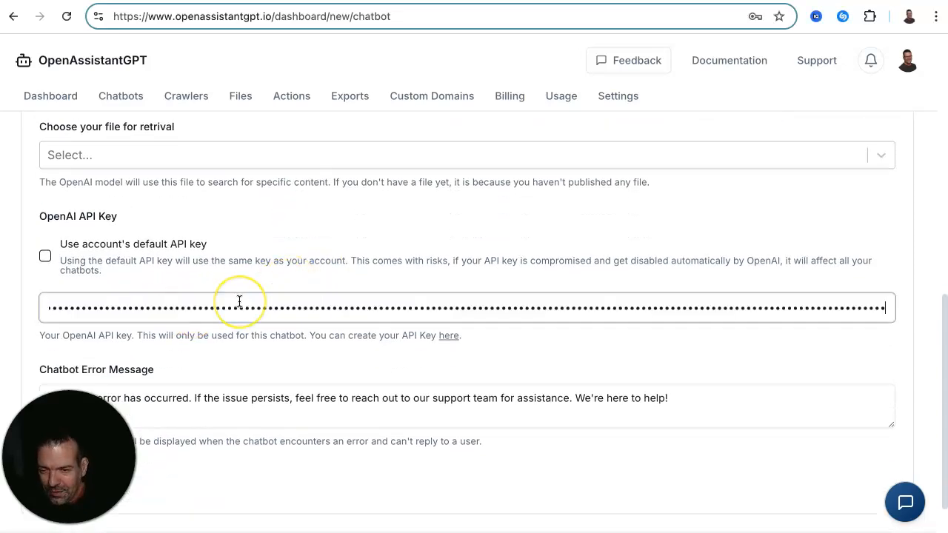
Create the Tour Assistant chatbot, confirm having OpenAI credits and start chatting with it
scroll(296, 253, down, 2)
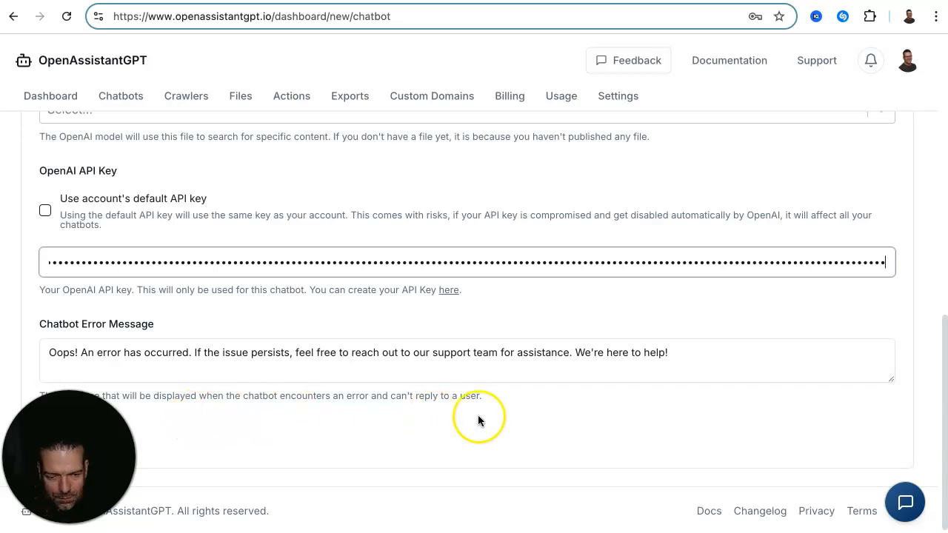
scroll(391, 435, up, 10)
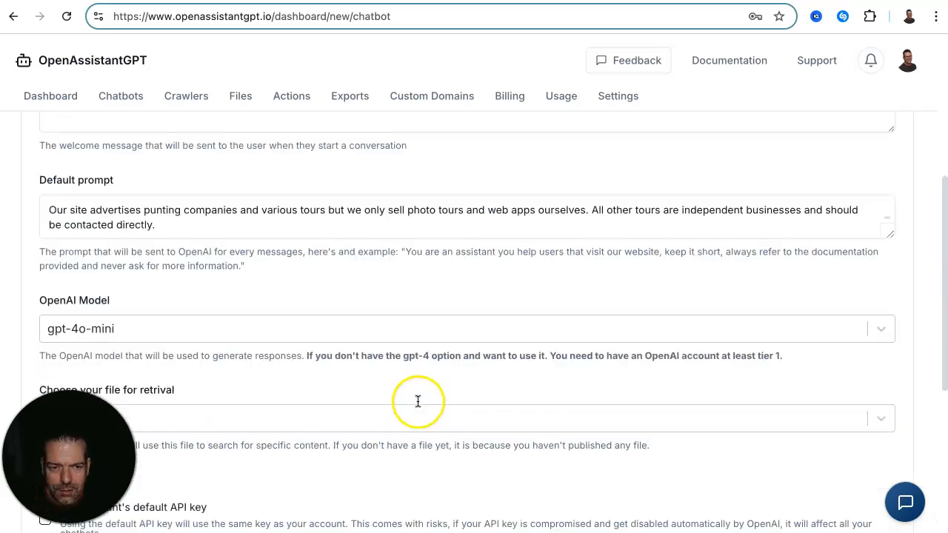
scroll(417, 399, up, 2)
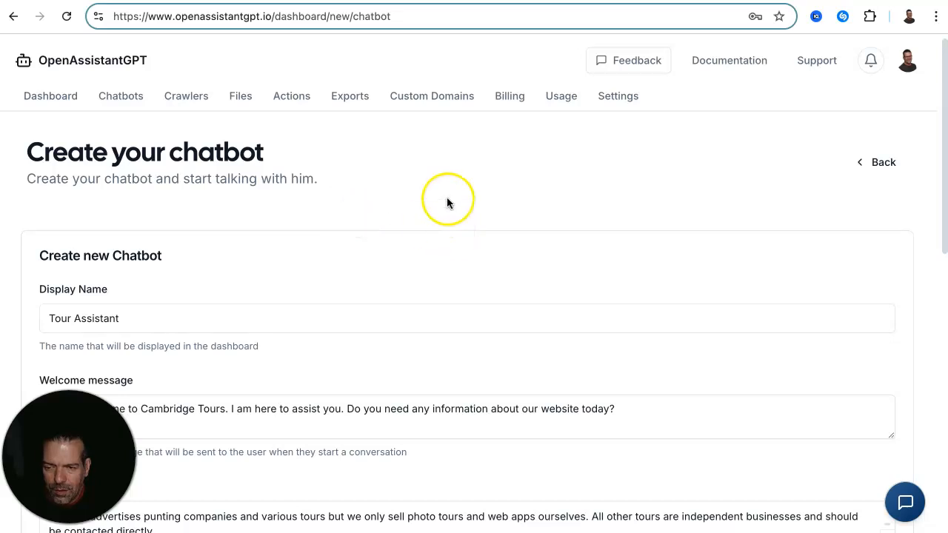
scroll(449, 191, down, 4)
scroll(449, 191, down, 5)
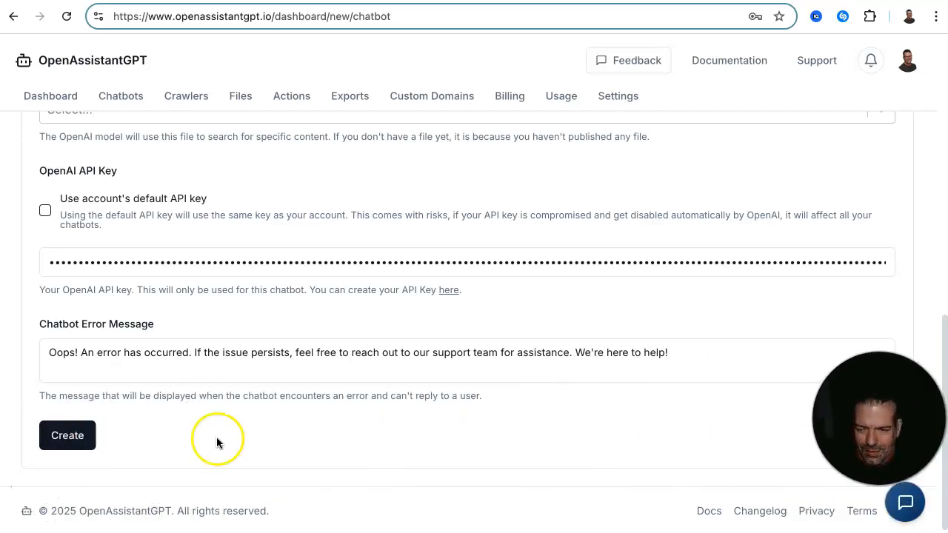
click(71, 437)
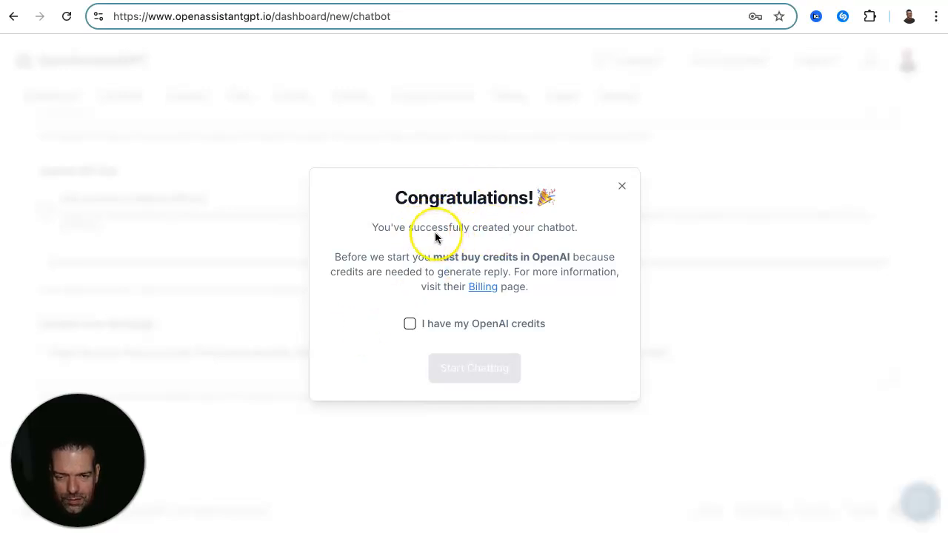
click(409, 323)
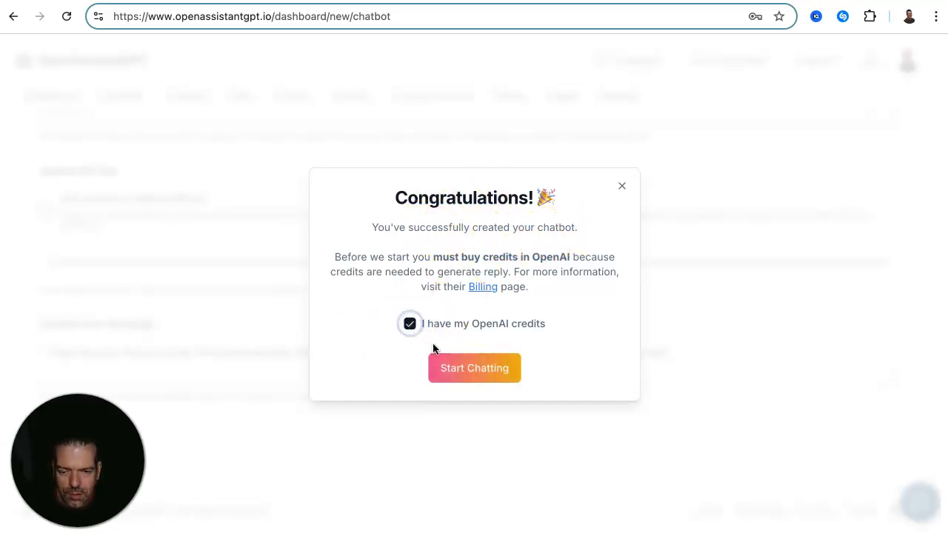
click(486, 372)
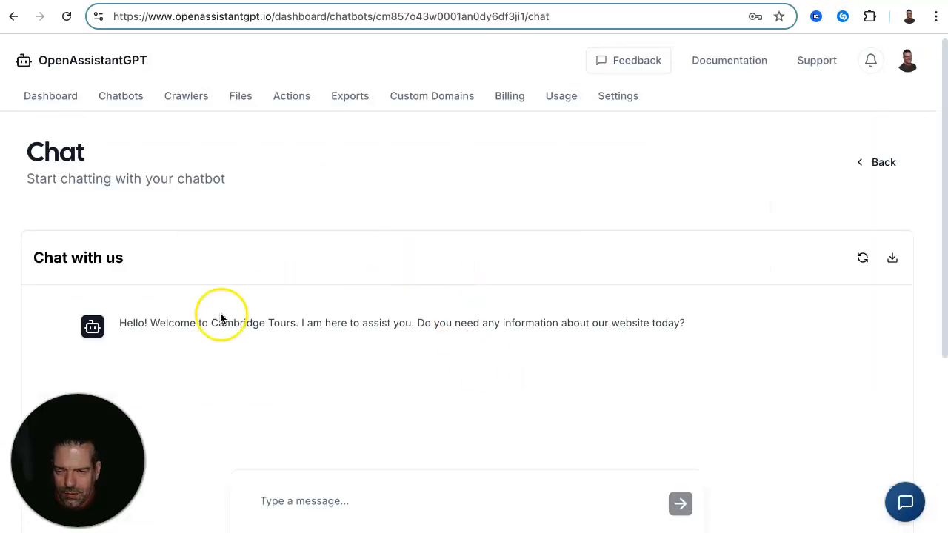
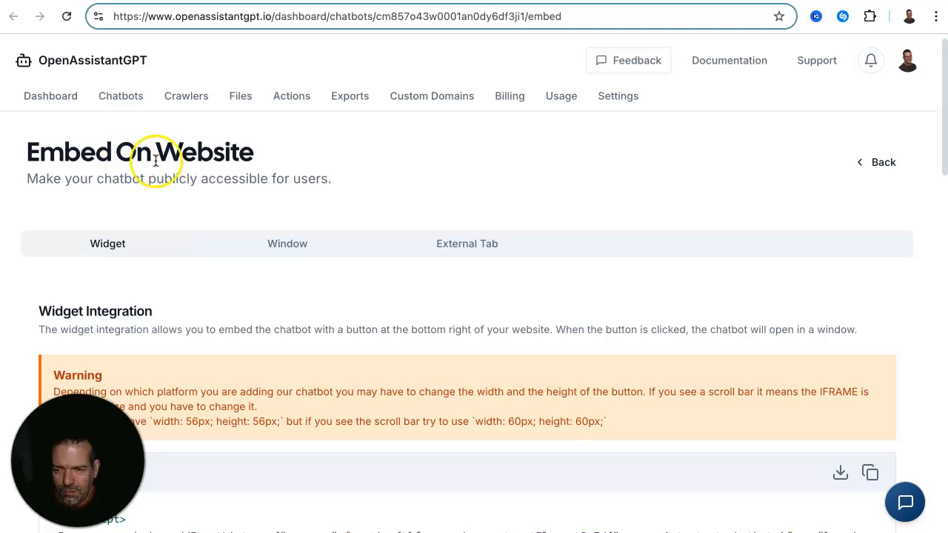
Copy the script block, from opening to closing script tag, of the chatbot's widget embed code
scroll(444, 200, down, 1)
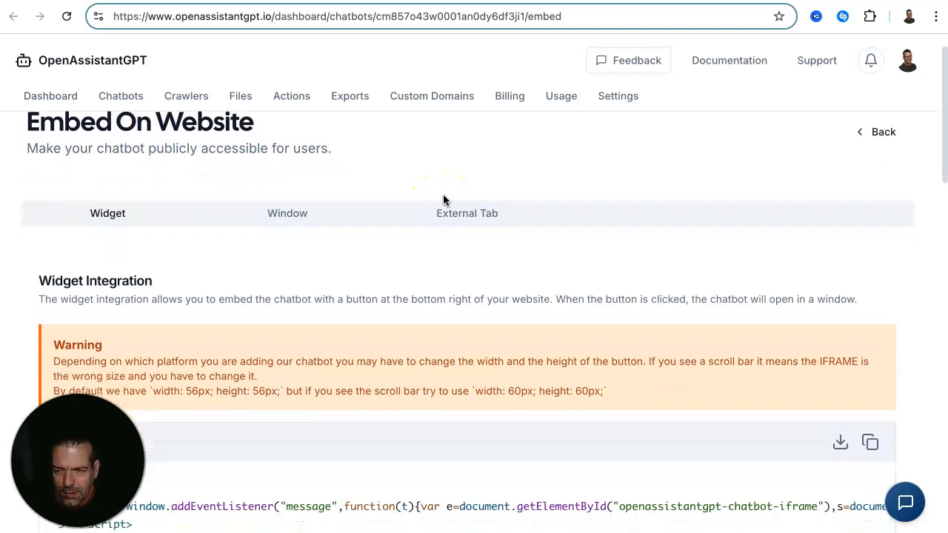
scroll(442, 198, down, 5)
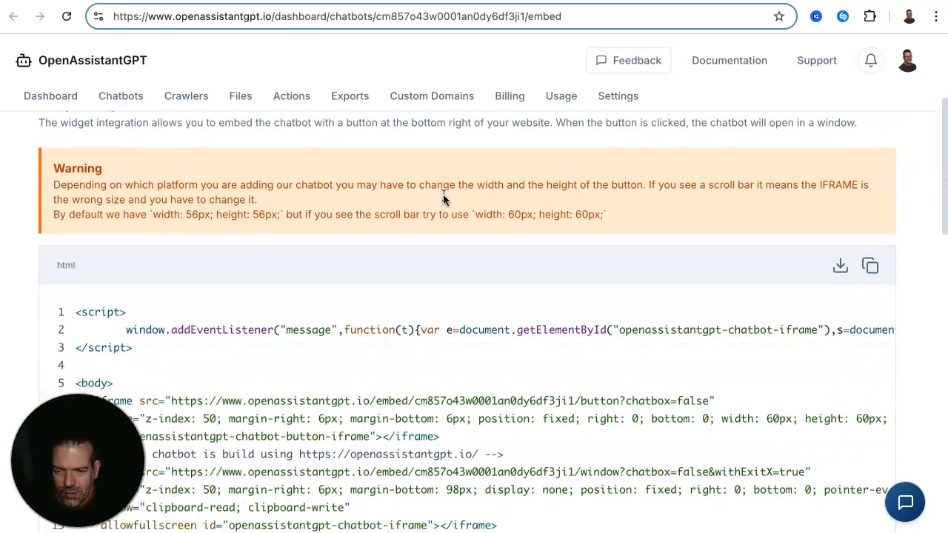
scroll(442, 198, down, 4)
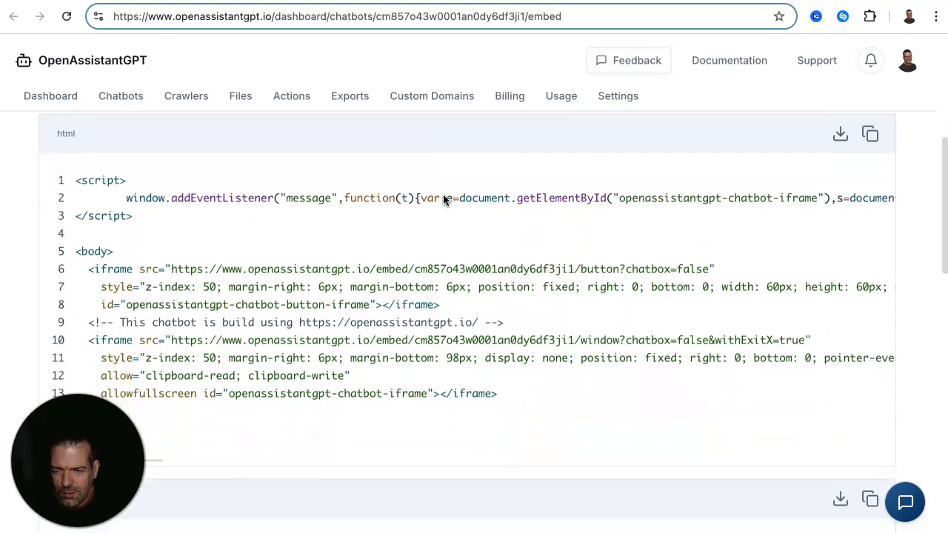
scroll(443, 198, down, 1)
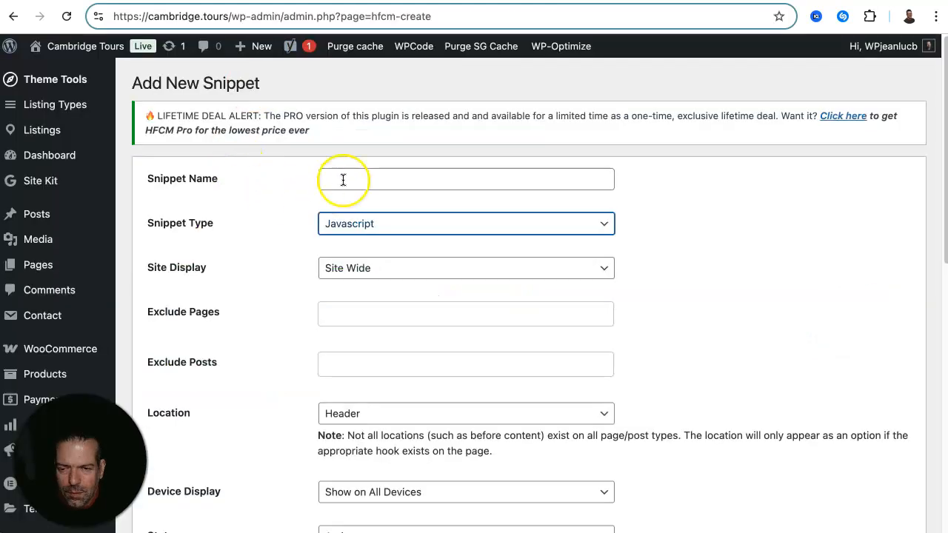
In the Cambridge Tours WordPress admin, name the new HFCM snippet "Header script Chatbot" and set its type to HTML
click(347, 179)
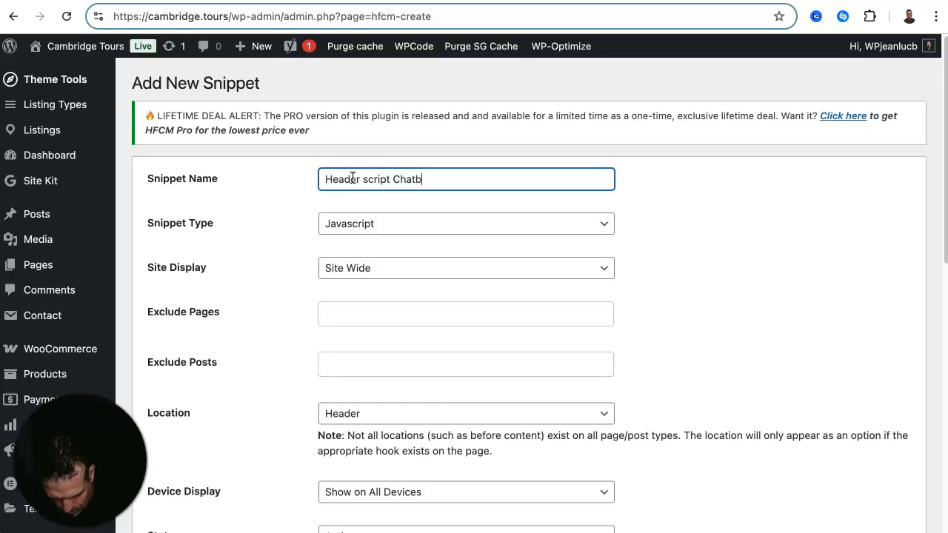
click(382, 223)
click(362, 194)
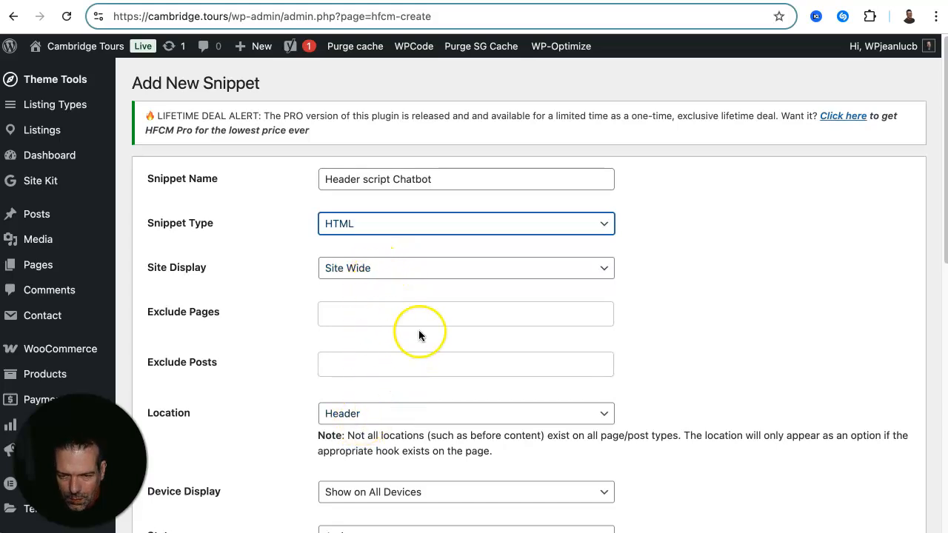
Paste the copied chatbot script into the snippet's code area and save the snippet
scroll(419, 335, down, 3)
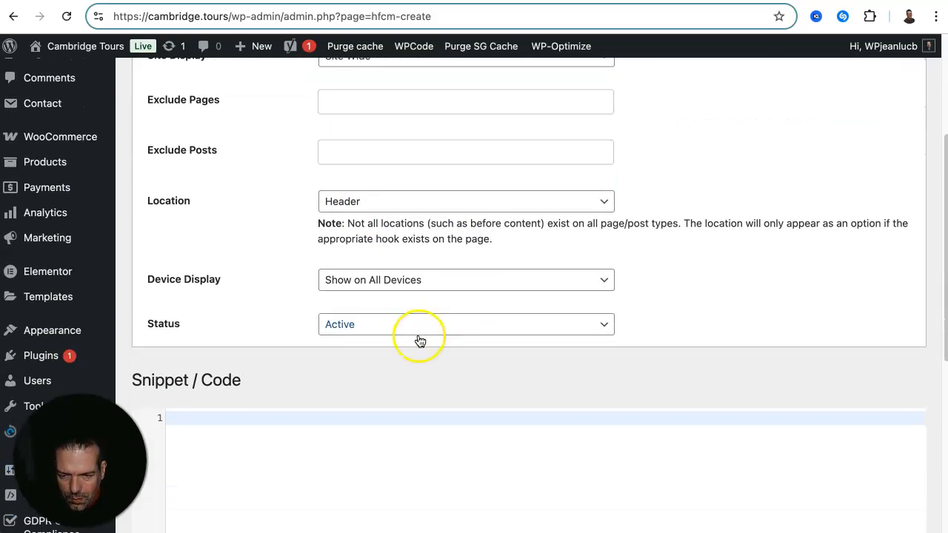
key(ctrl+v)
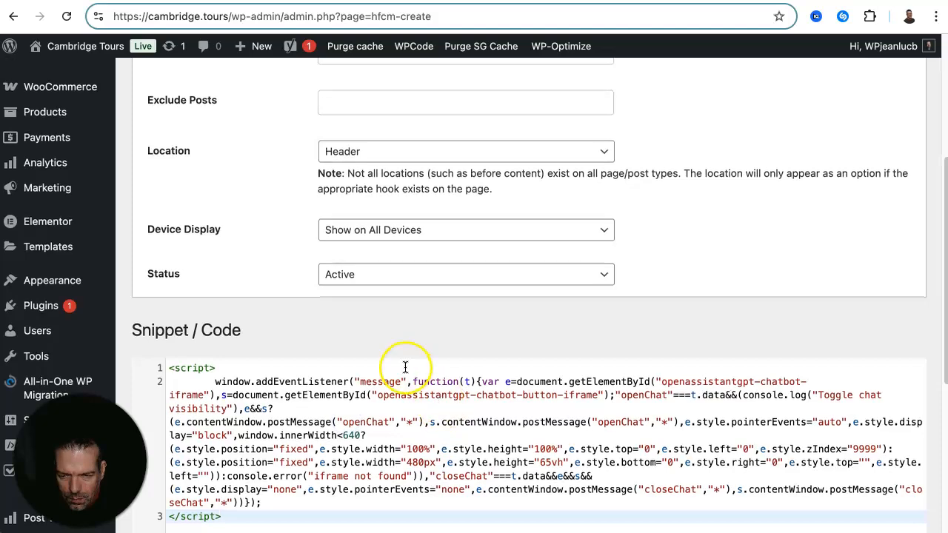
scroll(406, 365, down, 5)
scroll(399, 370, down, 1)
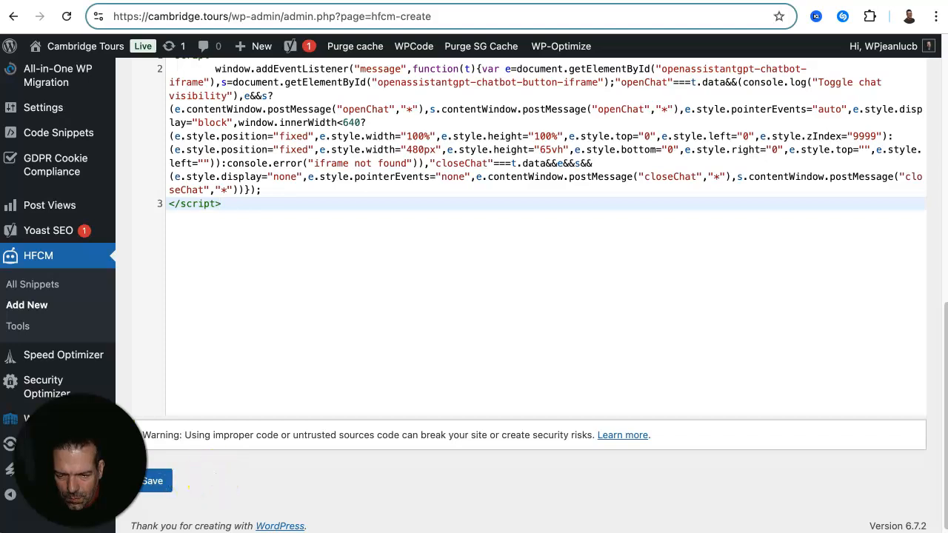
click(150, 479)
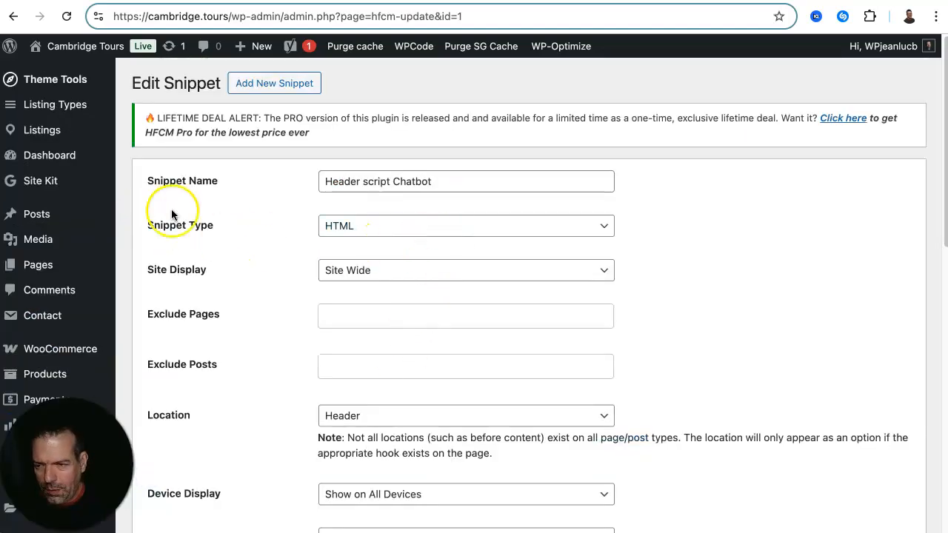
Open the site's Home page from the pages list for editing with Elementor
mouse_move(47, 264)
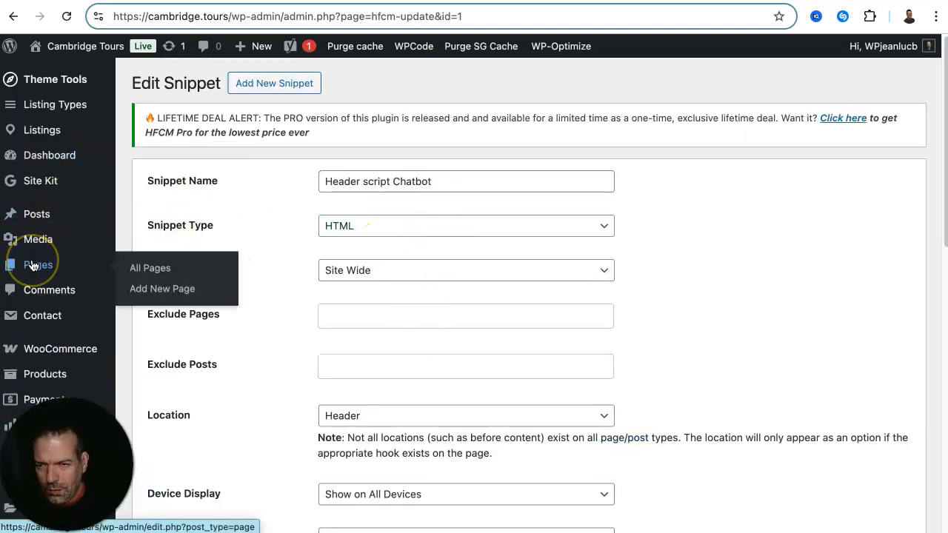
click(140, 266)
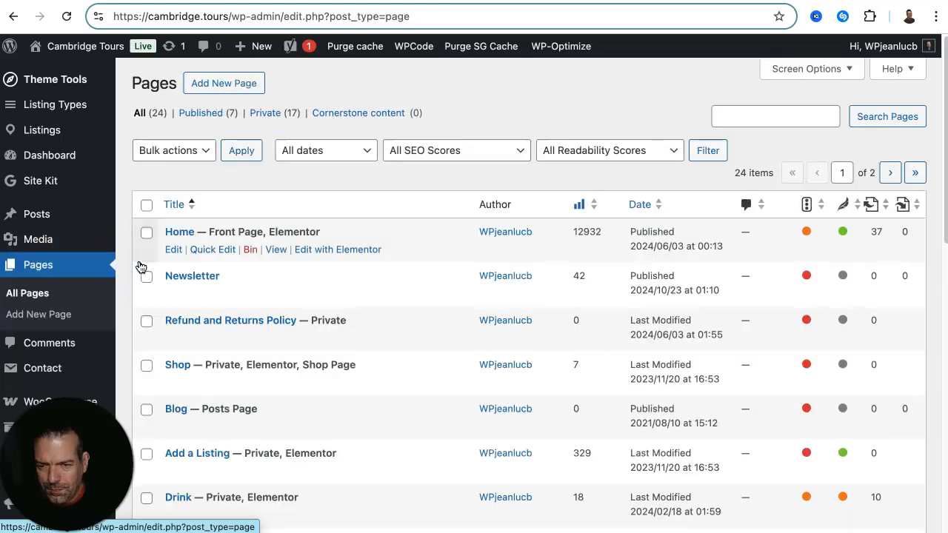
click(174, 251)
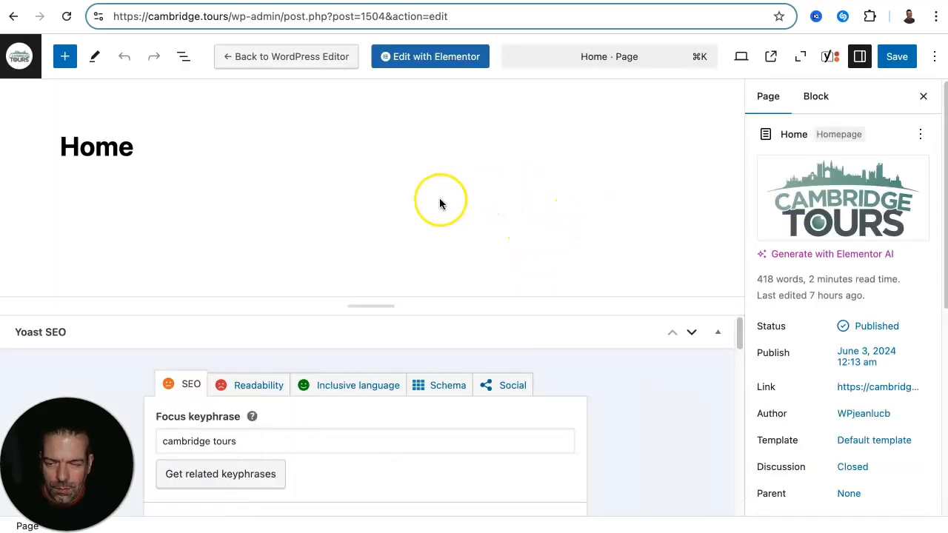
click(438, 57)
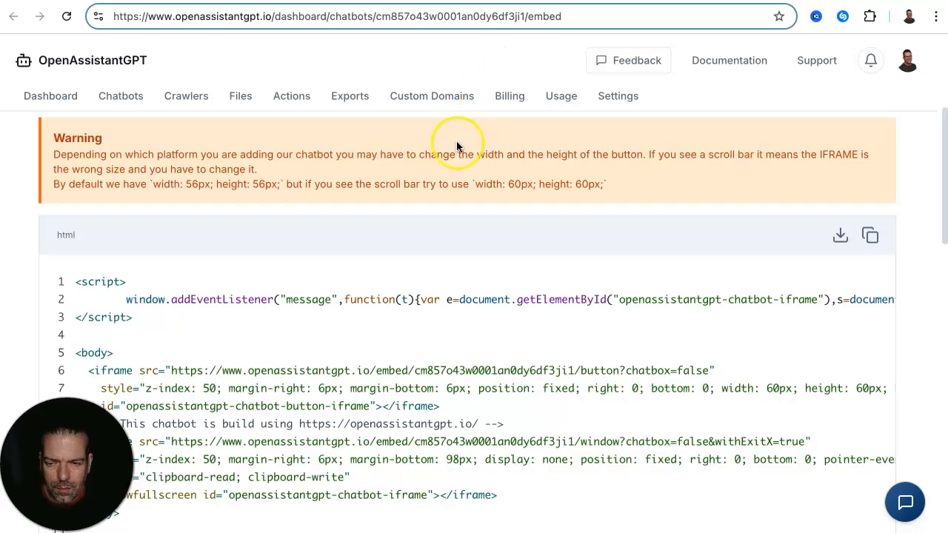
Switch back to the OpenAssistantGPT embed page and copy the button and window iframe code from inside the body tags
scroll(277, 215, down, 5)
drag(87, 171, 519, 304)
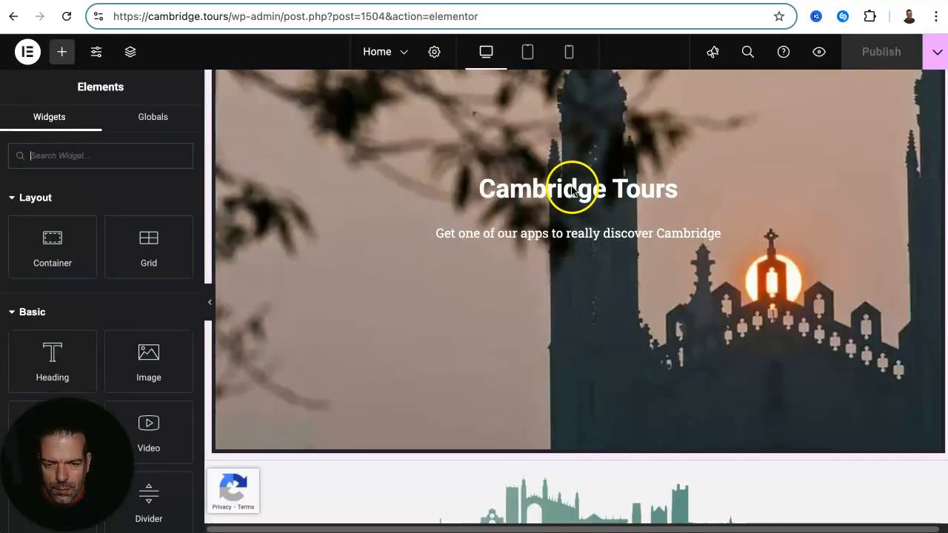
In Elementor, insert a single-column container above the "Local businesses we recommend" section of the Home page
scroll(659, 179, down, 12)
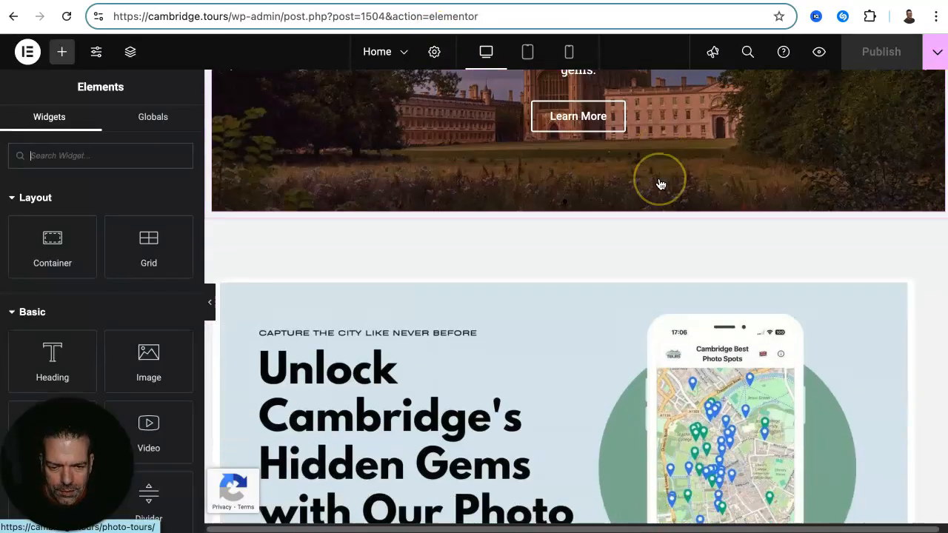
scroll(660, 184, down, 10)
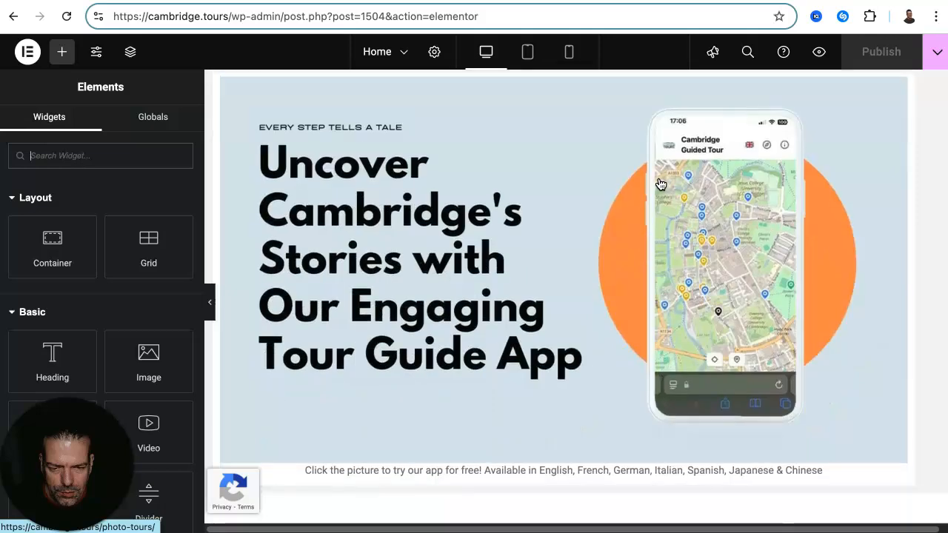
scroll(660, 183, down, 3)
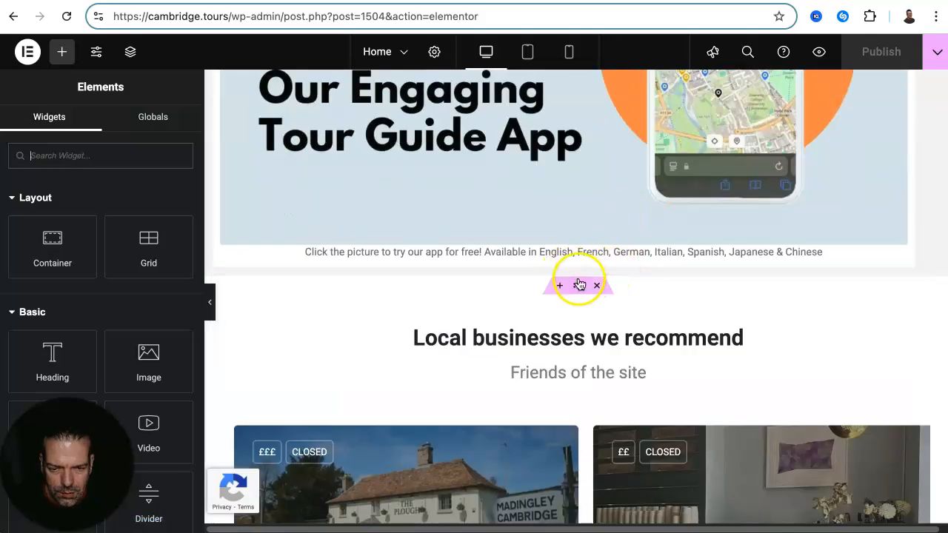
click(560, 285)
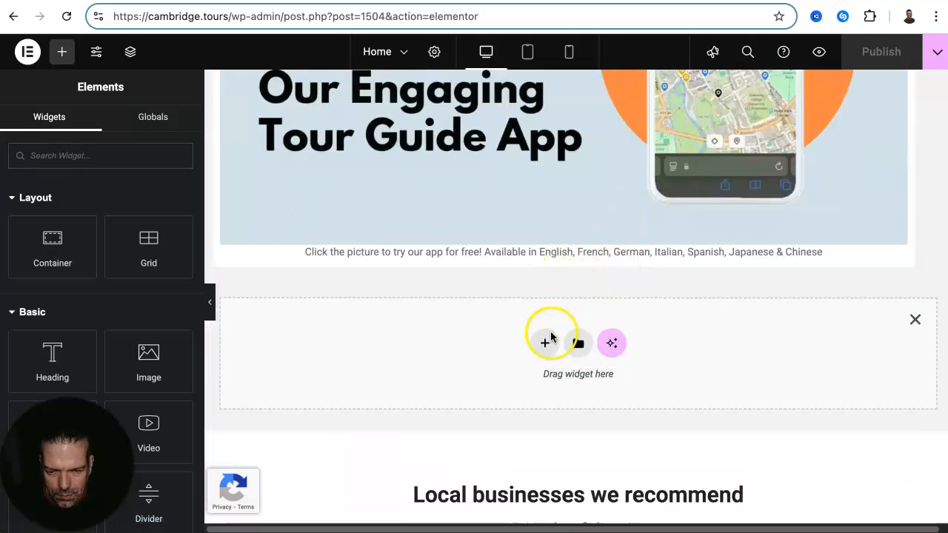
click(545, 343)
click(522, 366)
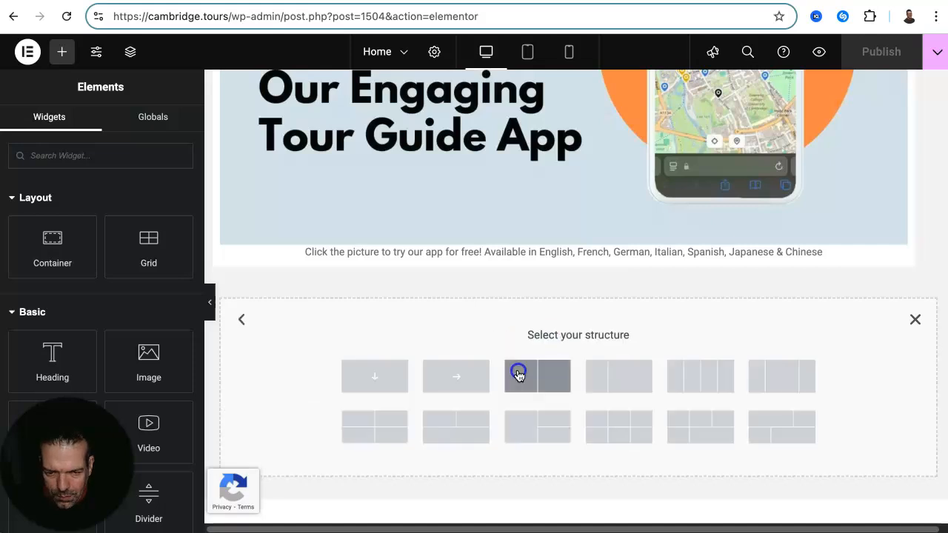
click(382, 376)
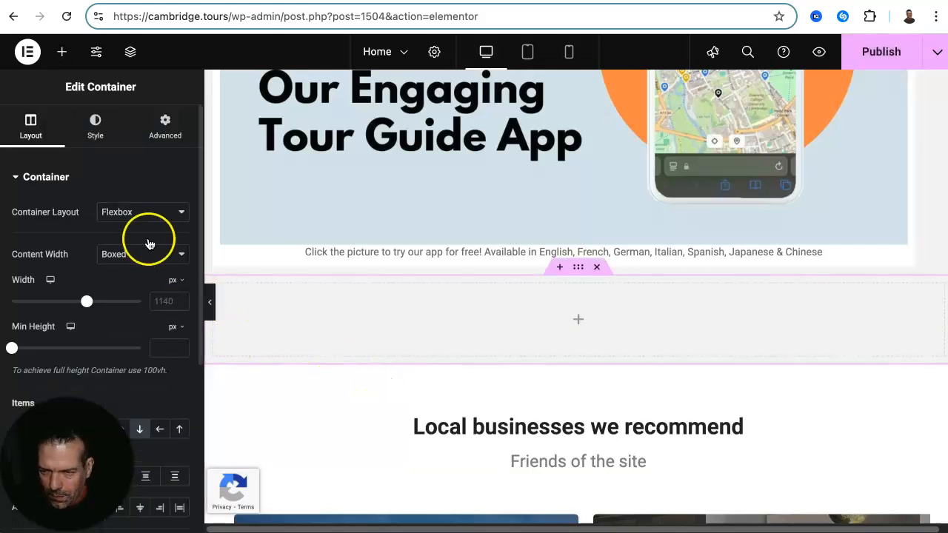
Find the HTML widget with the search term "html" and add it to the empty container above "Local businesses we recommend"
click(577, 320)
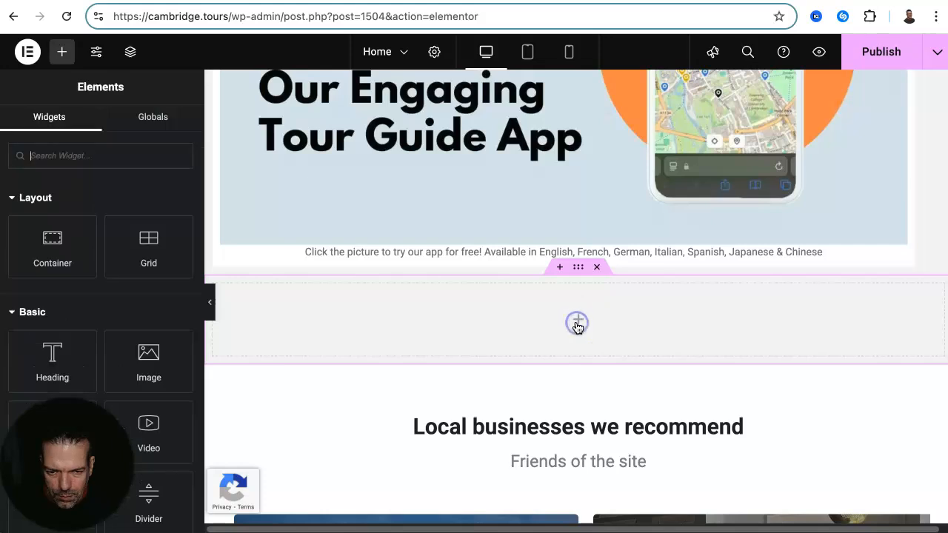
scroll(173, 245, down, 10)
click(88, 127)
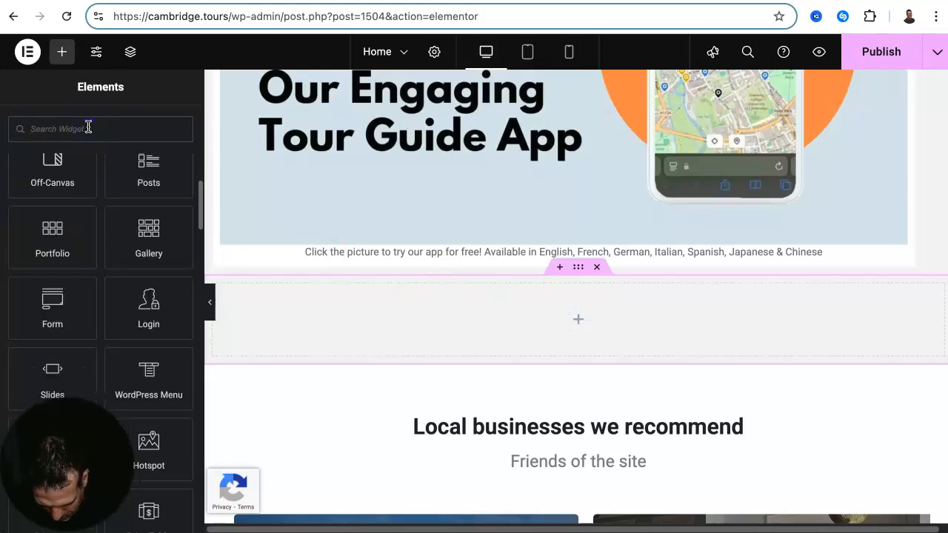
text(html)
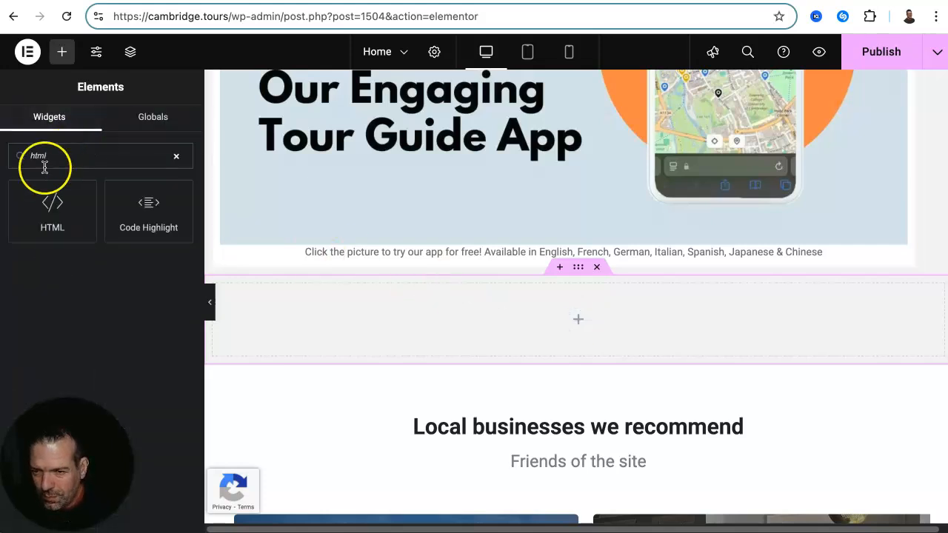
click(52, 211)
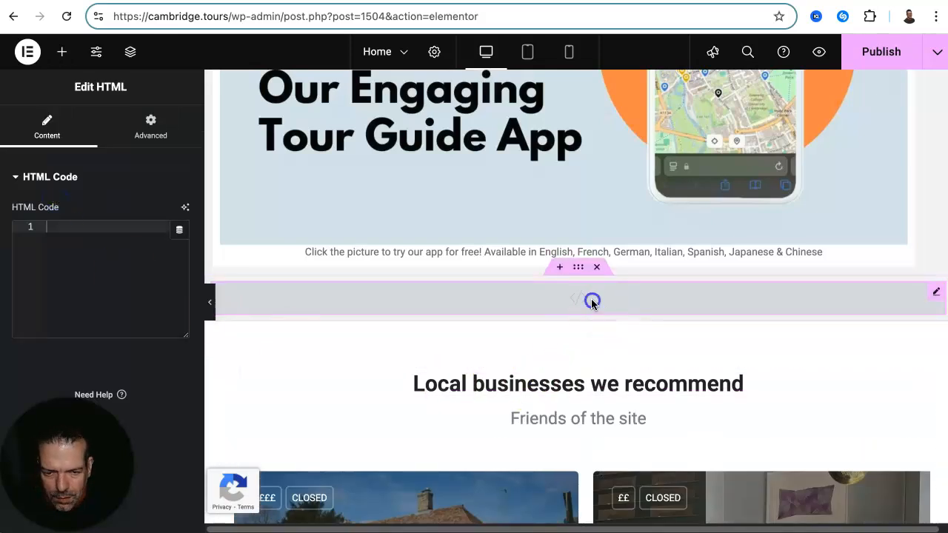
Paste the copied chatbot iframe code into the widget's HTML code and publish the Home page
click(73, 228)
key(ctrl+v)
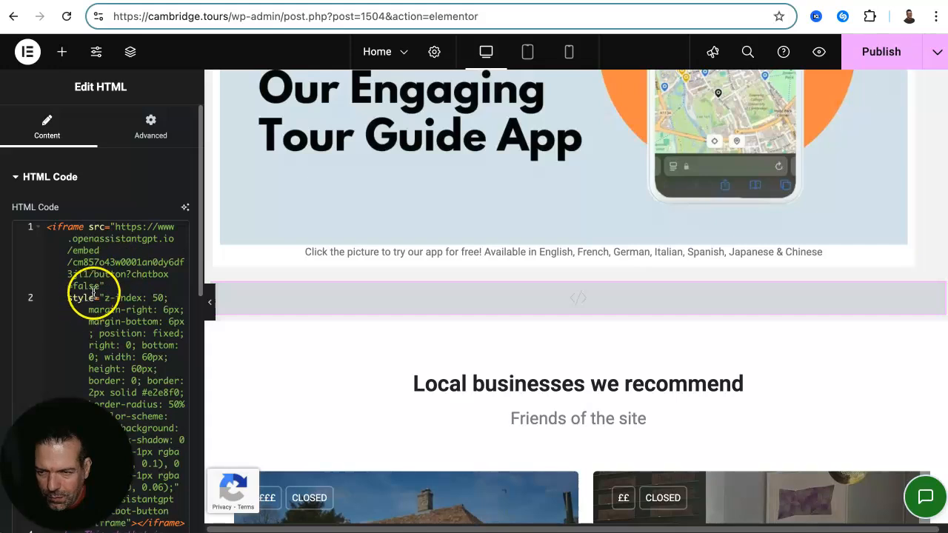
click(888, 53)
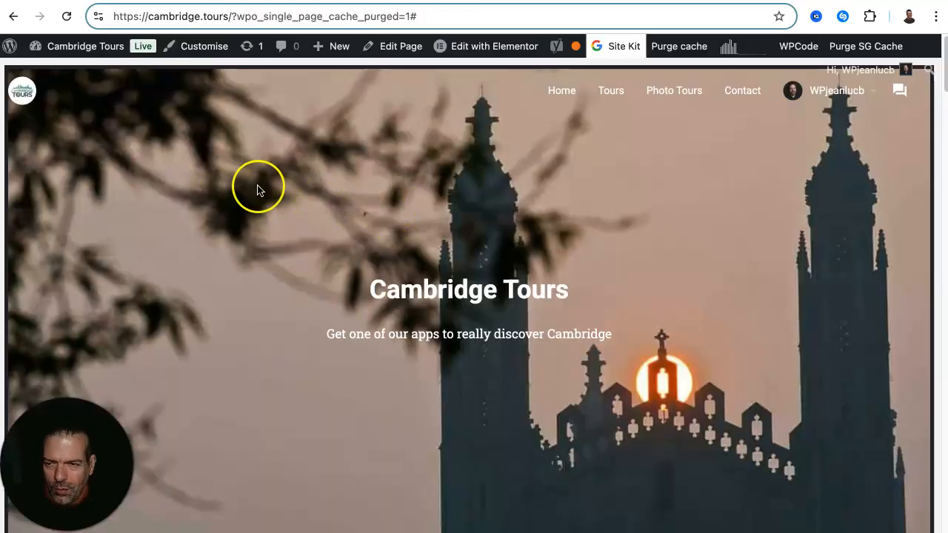
Reload the live Cambridge Tours home page, open the chatbot and send "Hello I want to do a photo tour of Cambridge with my company"
click(63, 16)
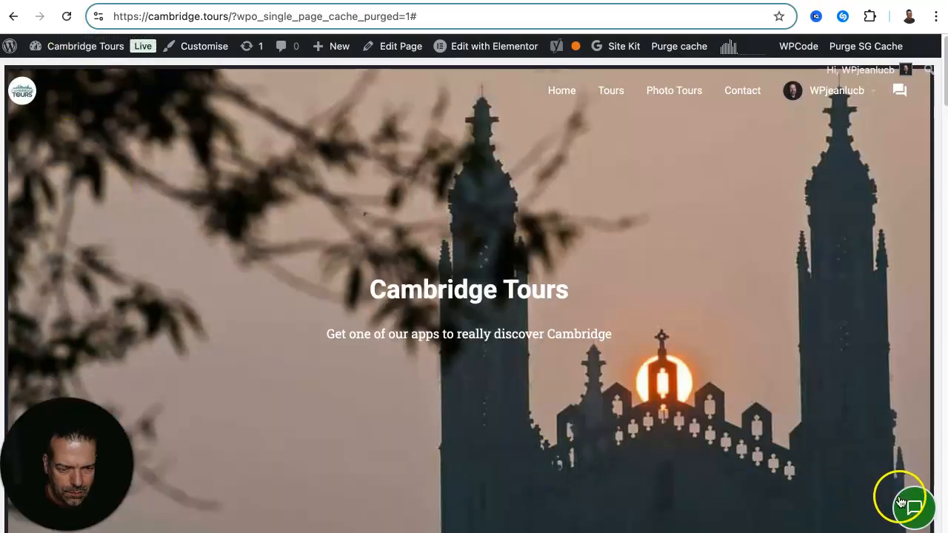
click(913, 508)
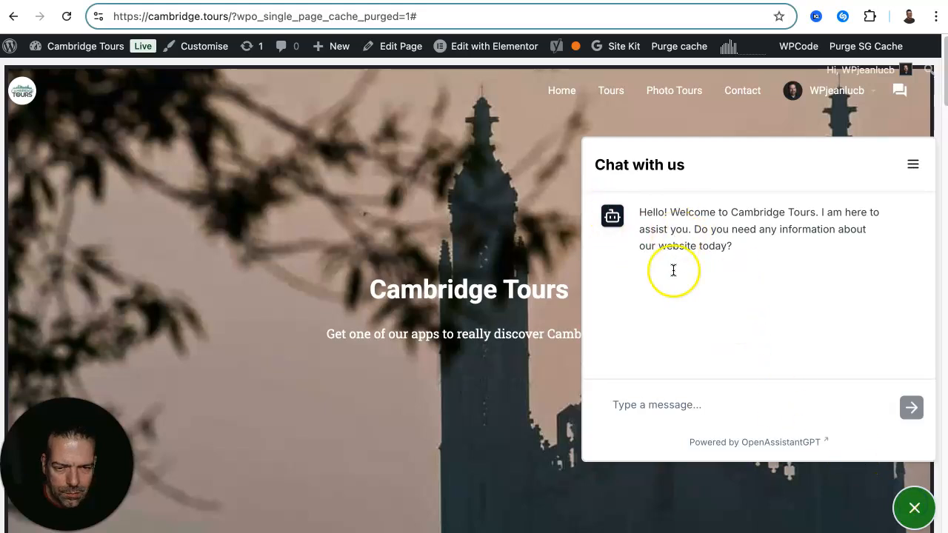
click(667, 406)
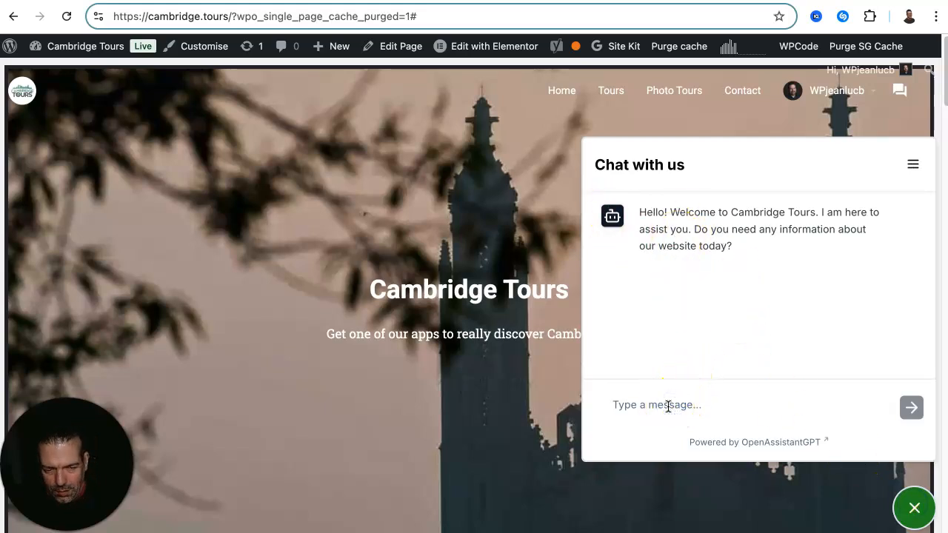
text(H)
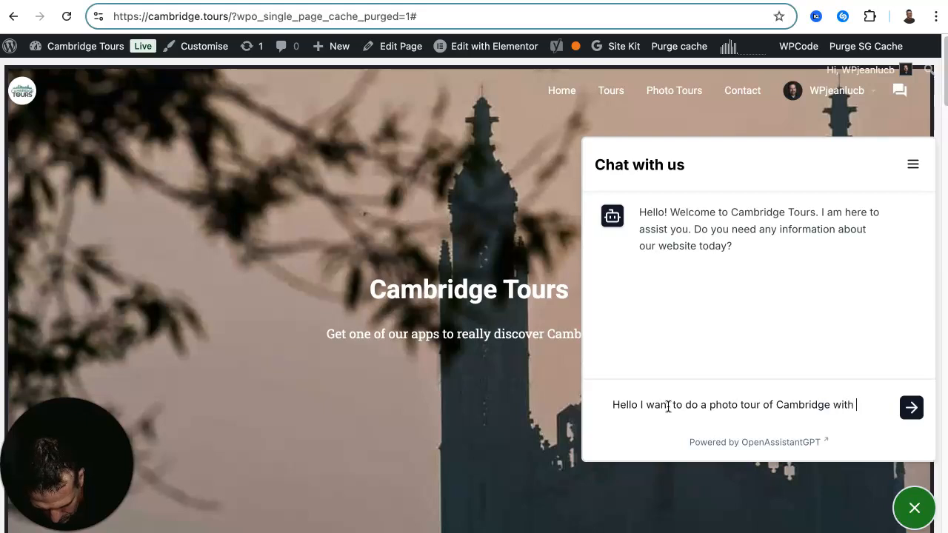
text(company)
key(Return)
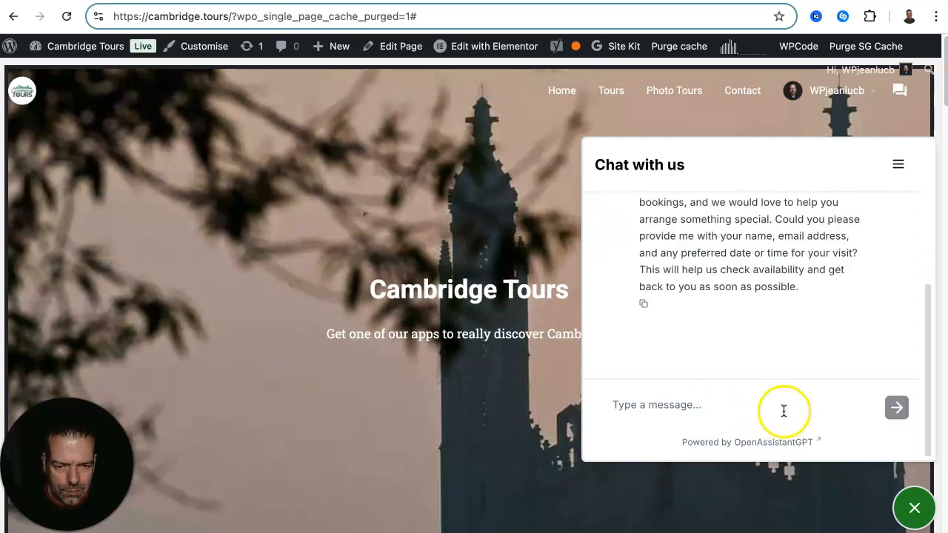
Read the chatbot's reply and answer it with the test customer's e-mail address and full name
scroll(790, 333, up, 1)
scroll(791, 333, up, 3)
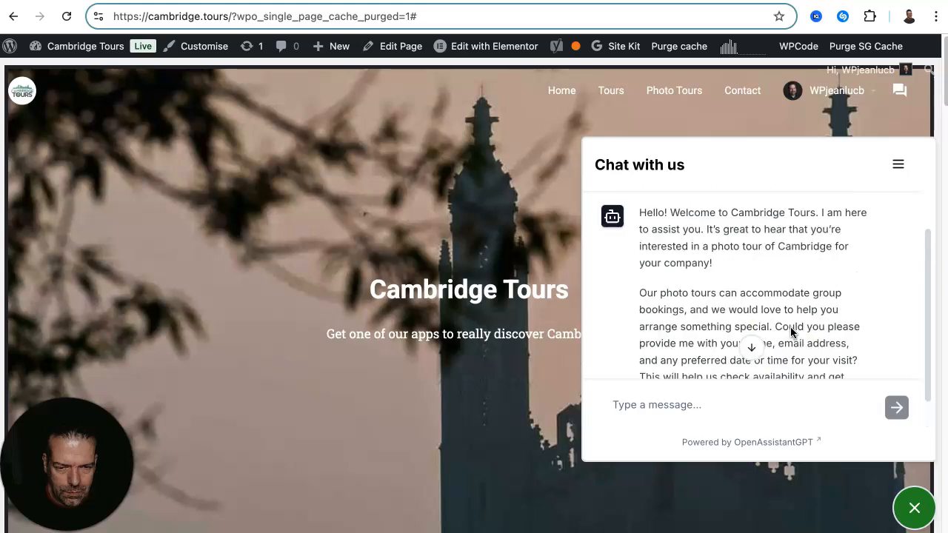
scroll(749, 291, down, 4)
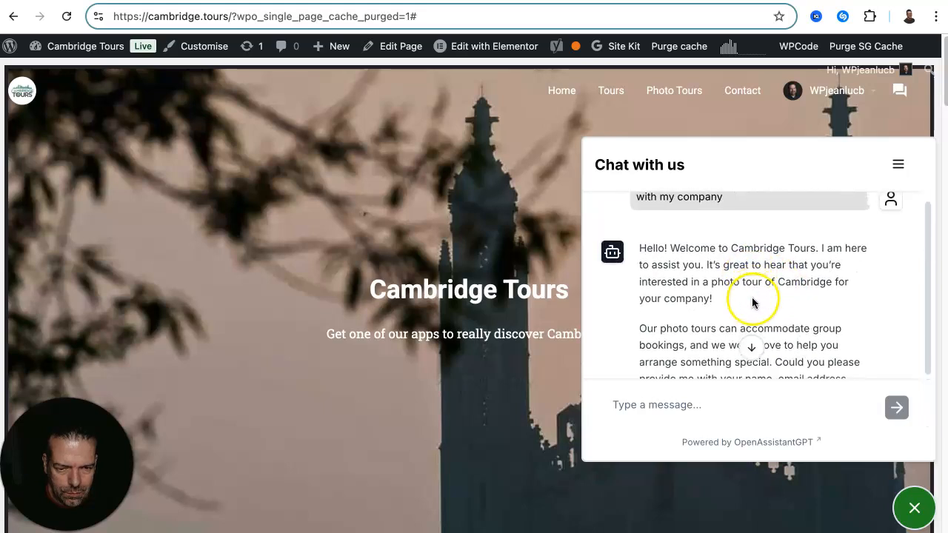
scroll(776, 292, up, 1)
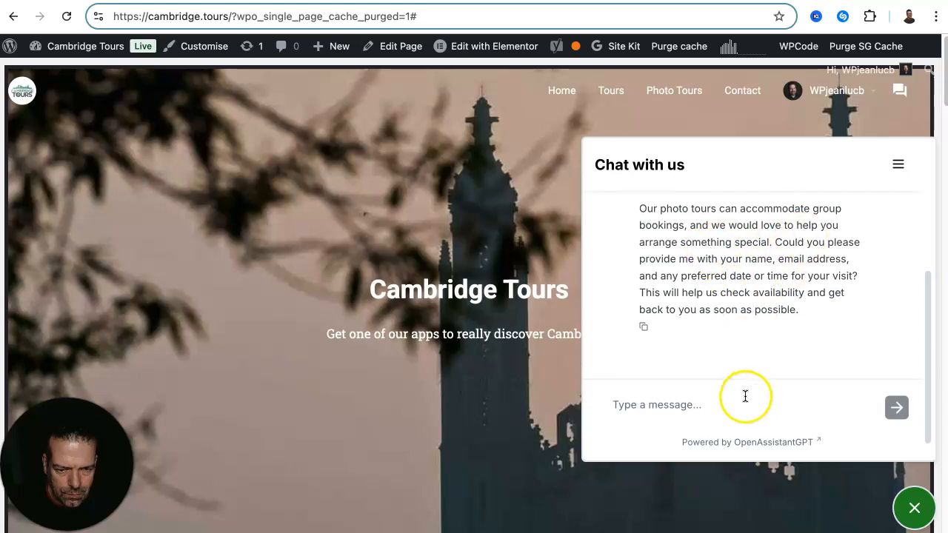
click(701, 404)
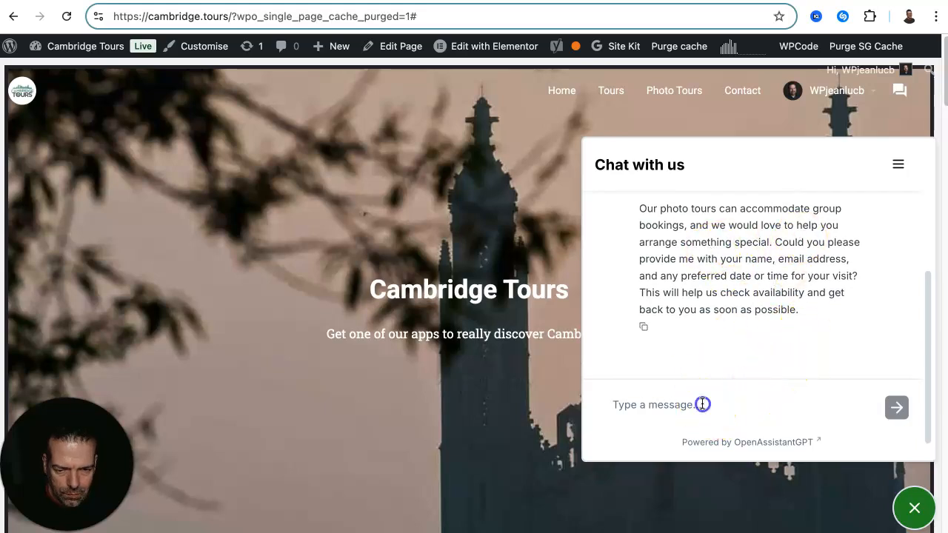
text(P)
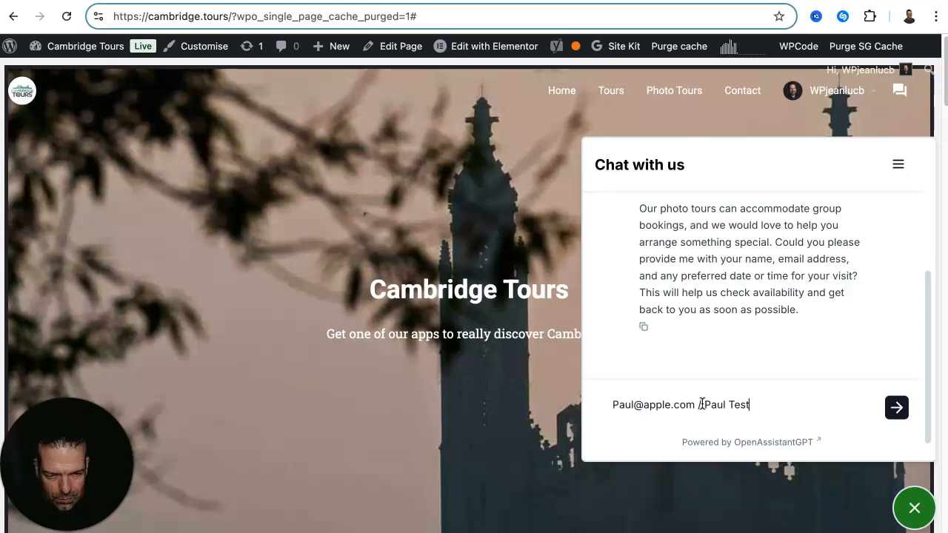
click(897, 408)
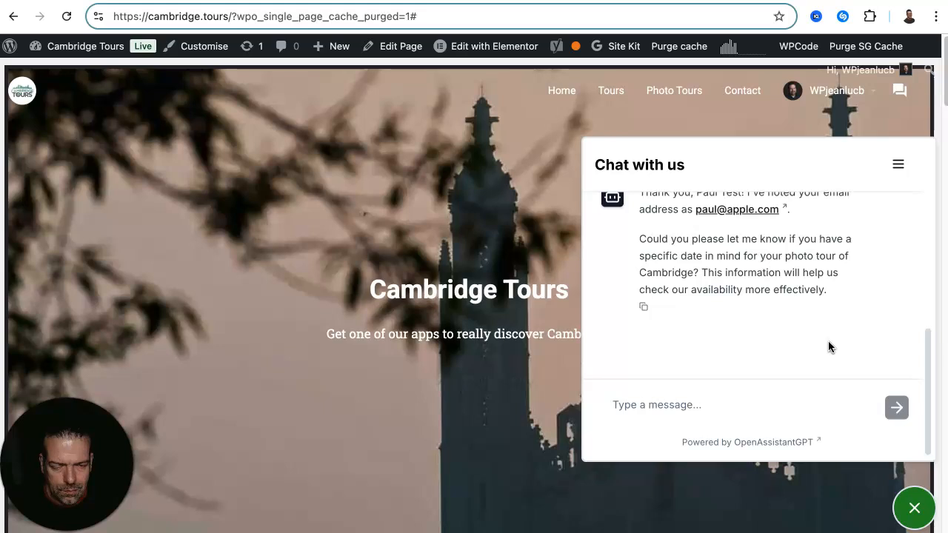
Read the chatbot's follow-up question and reply with the preferred tour date "17 July 2025"
scroll(827, 347, up, 2)
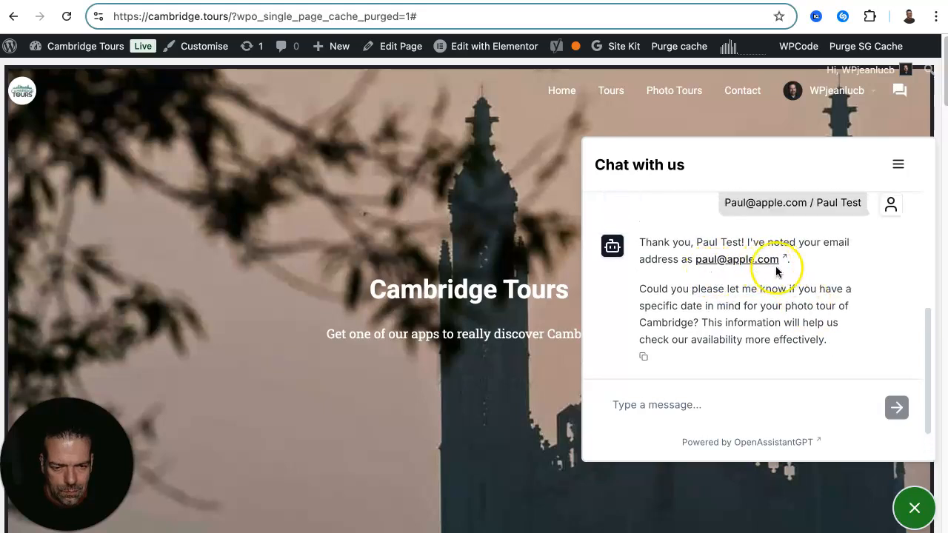
scroll(770, 322, down, 1)
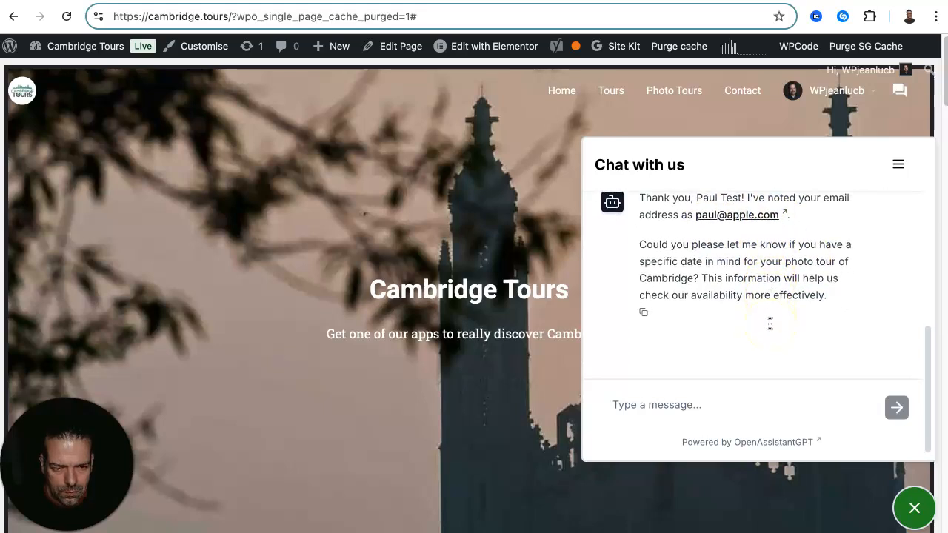
click(724, 402)
text(17 July 2025)
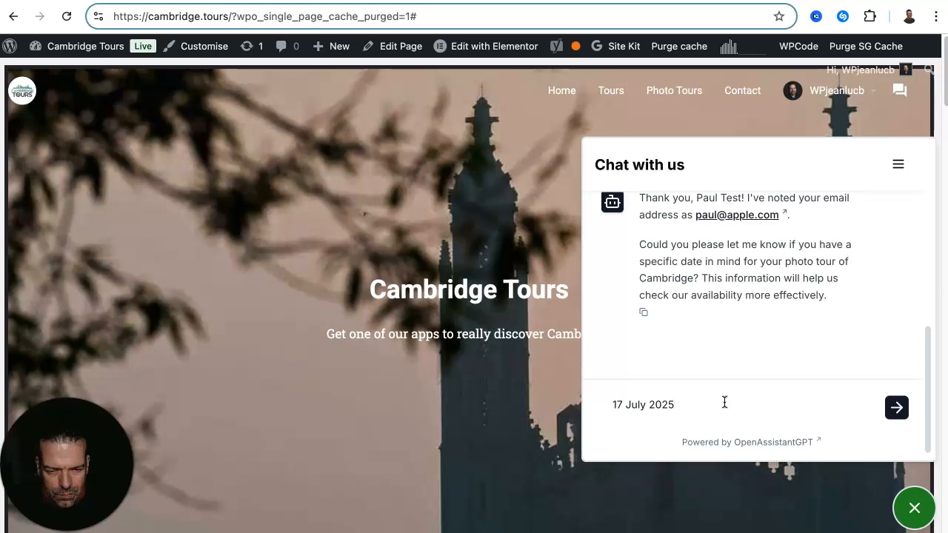
key(Return)
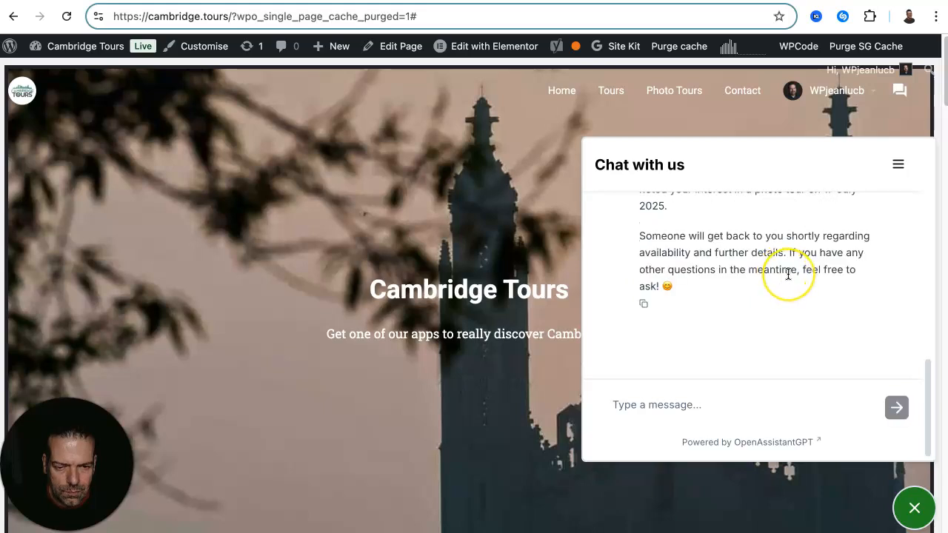
Review the chatbot's final reply and the whole conversation back to the greeting, and close the chat window
scroll(784, 274, up, 2)
scroll(787, 276, up, 1)
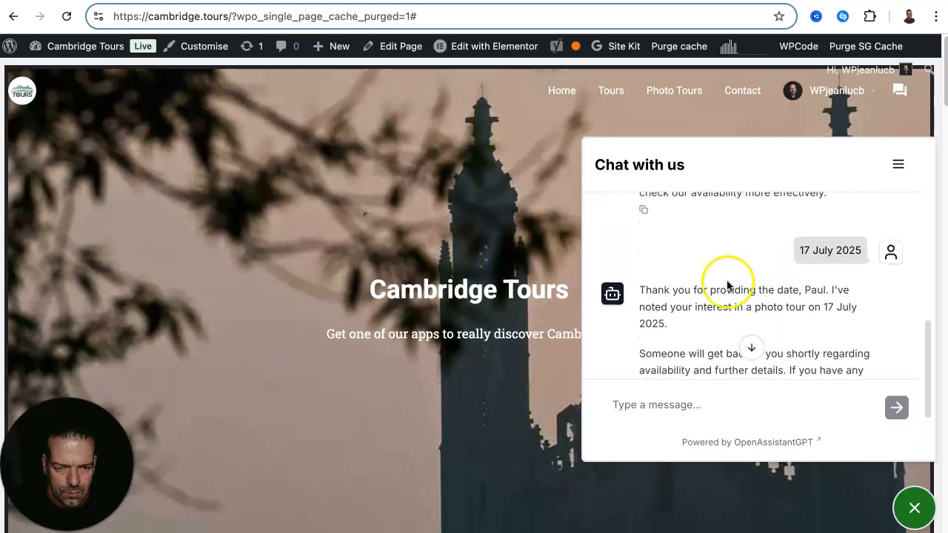
scroll(838, 300, down, 1)
scroll(839, 300, down, 2)
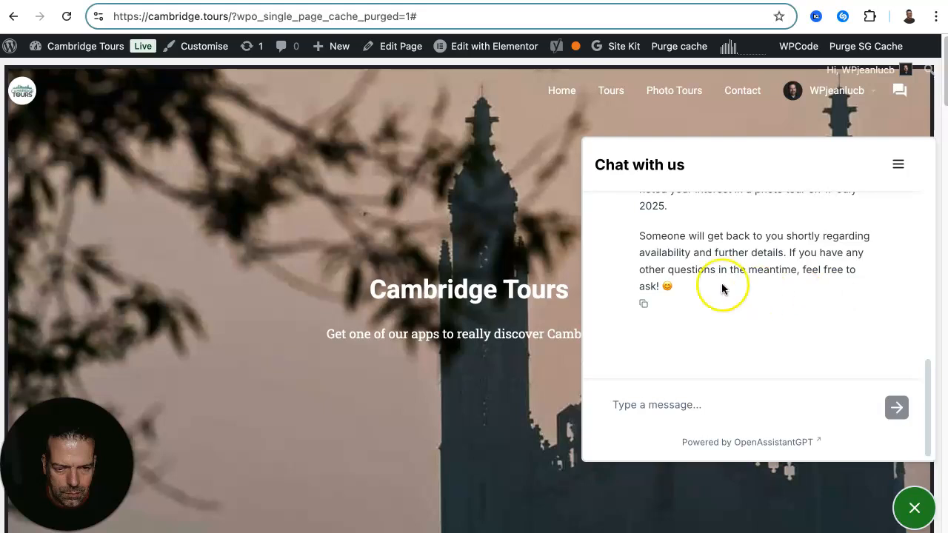
scroll(787, 348, up, 5)
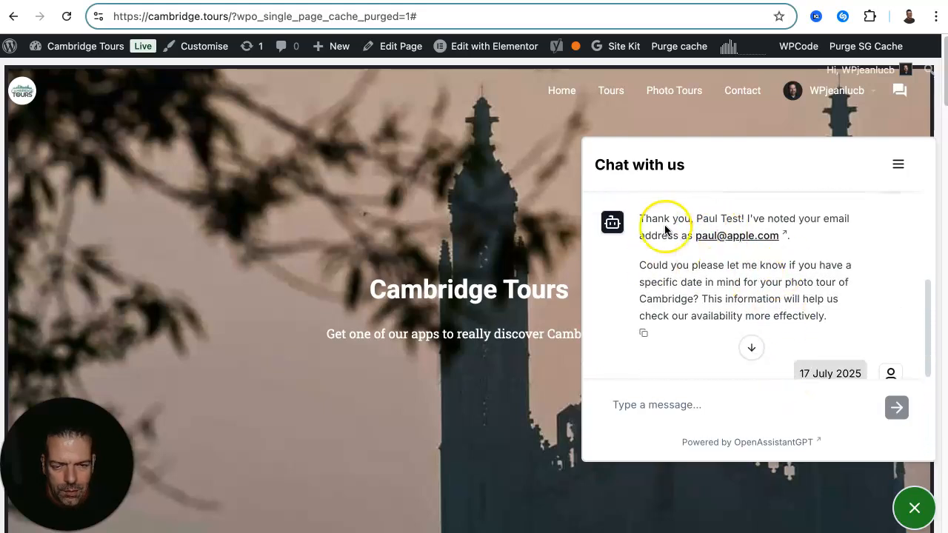
scroll(711, 267, up, 10)
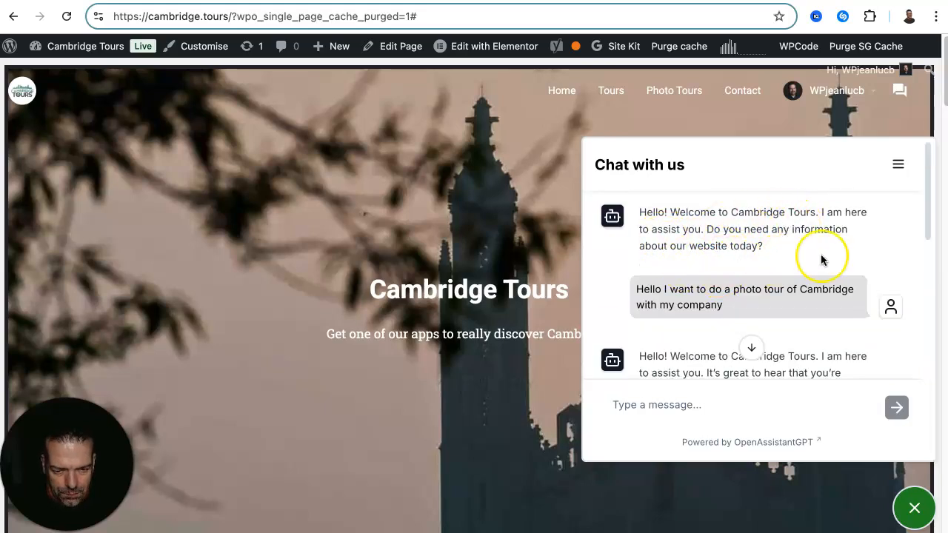
click(914, 507)
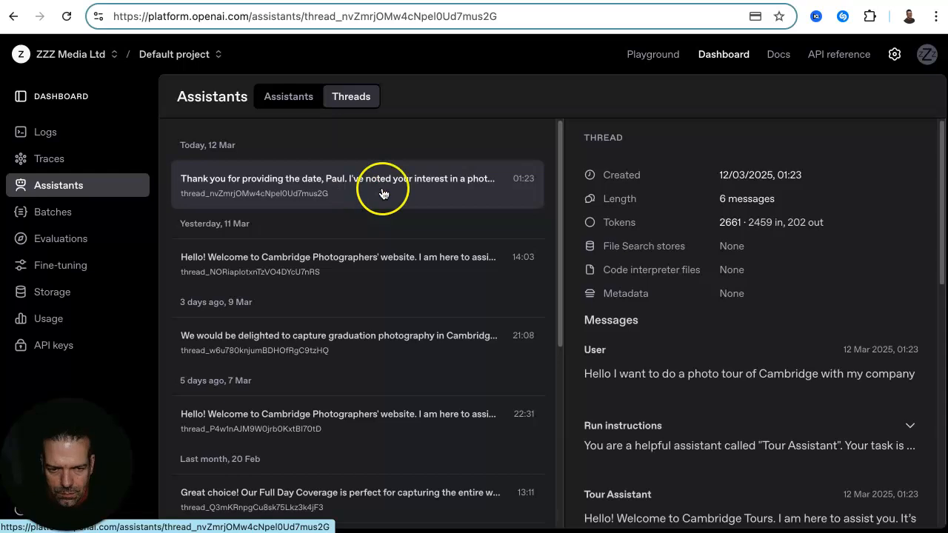
Read through the newest Tour Assistant thread in the OpenAI dashboard and return to the Cambridge Tours home page
scroll(772, 311, down, 5)
scroll(772, 326, down, 5)
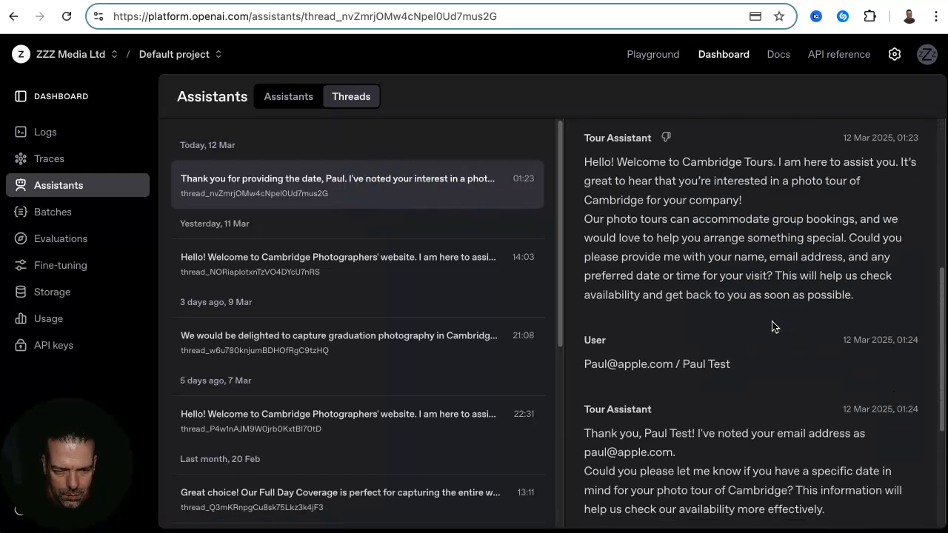
scroll(675, 298, down, 3)
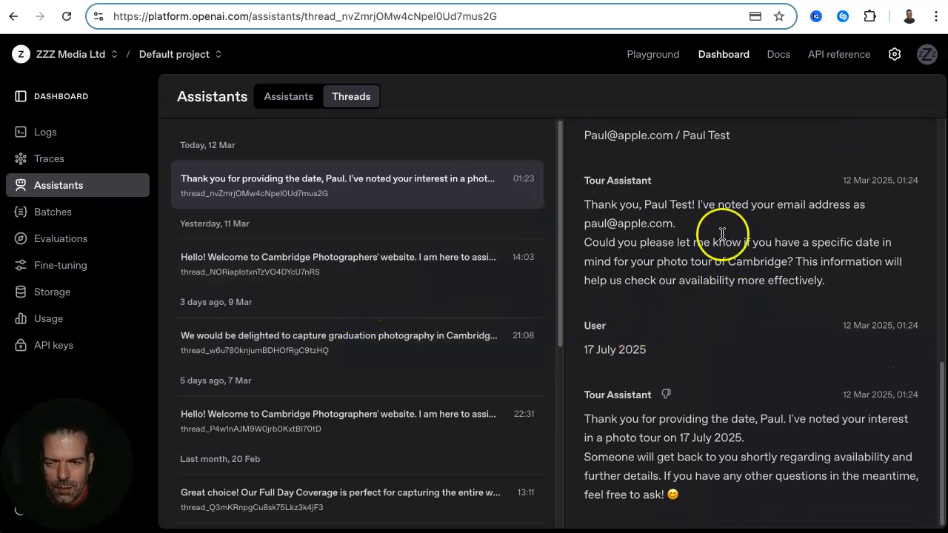
click(280, 1)
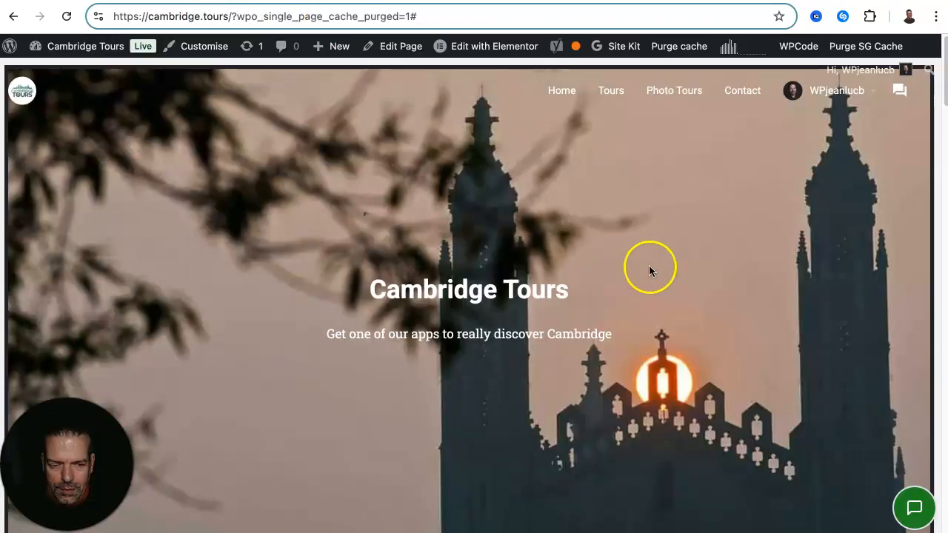